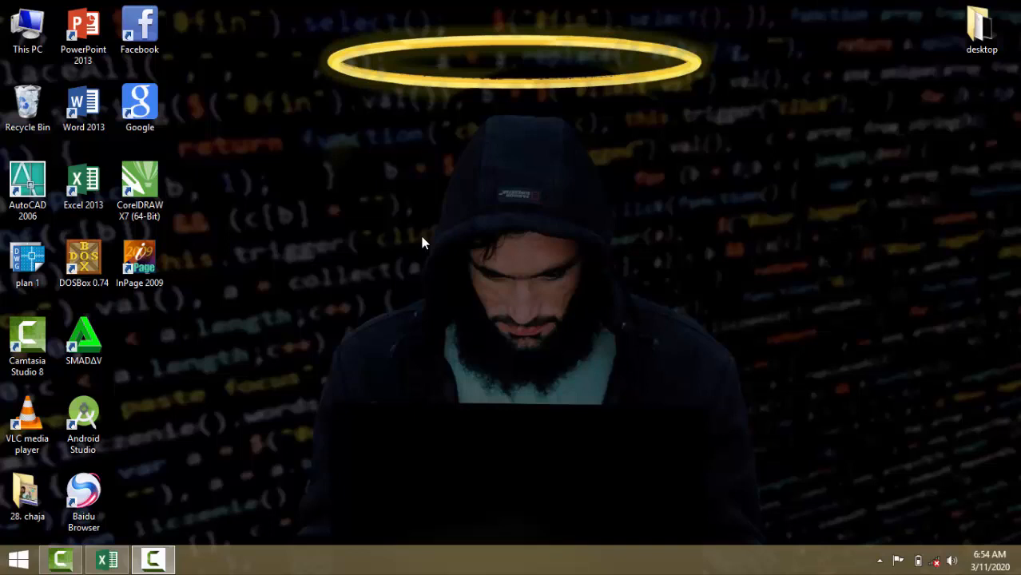
Step: Switch to the open Excel workbook and enter the headers Name in B3 and Biology in C3
{"action": "left_click", "coordinate": [99, 557]}
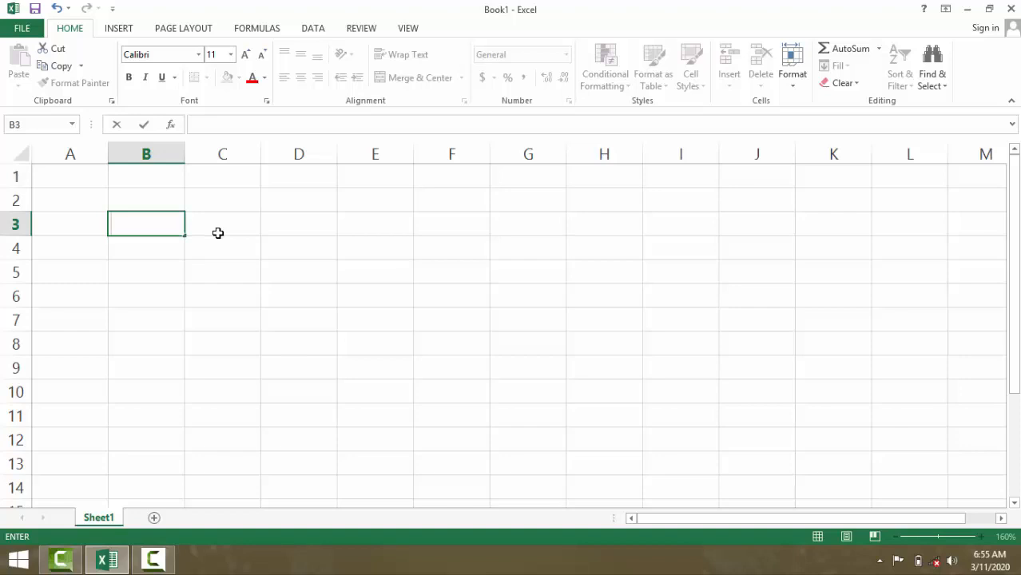
{"action": "type", "text": "Name"}
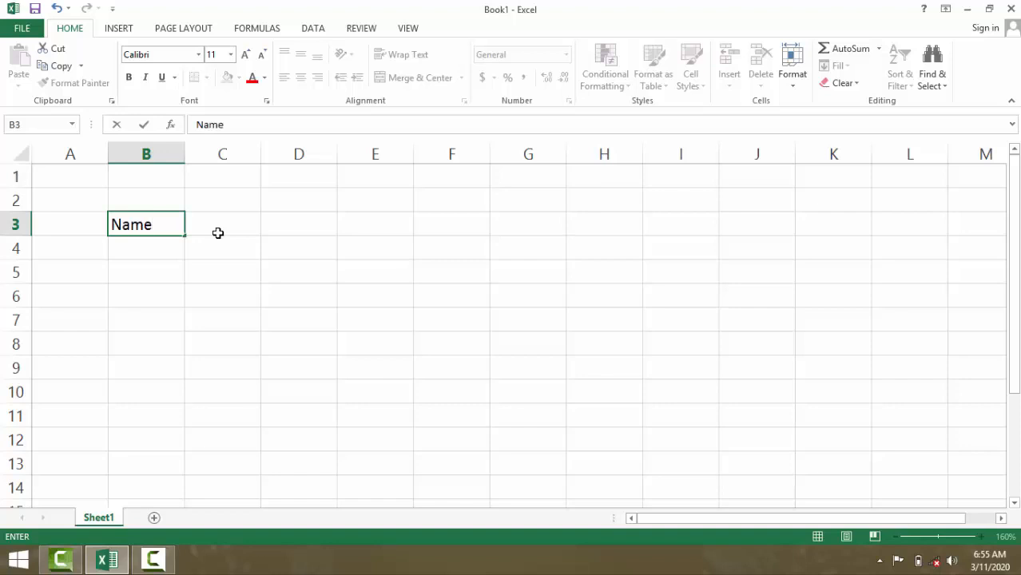
{"action": "left_click", "coordinate": [218, 233]}
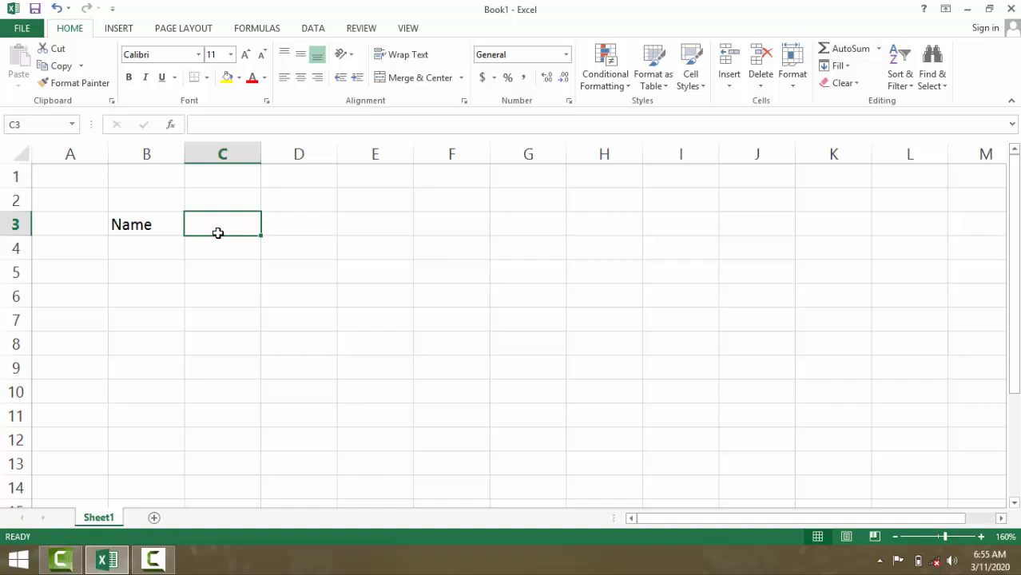
{"action": "type", "text": "B"}
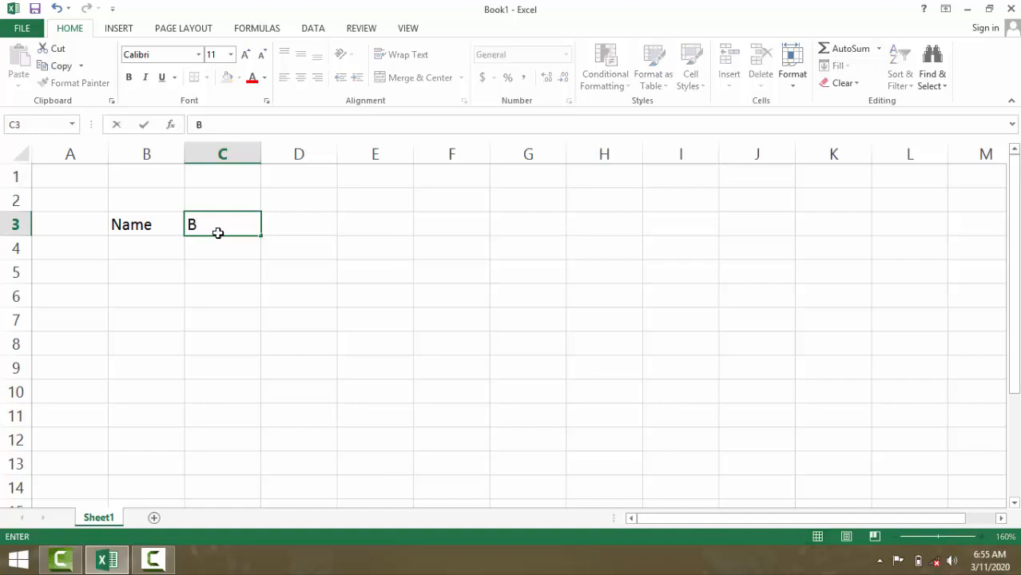
{"action": "type", "text": "iology"}
{"action": "key", "text": "Tab"}
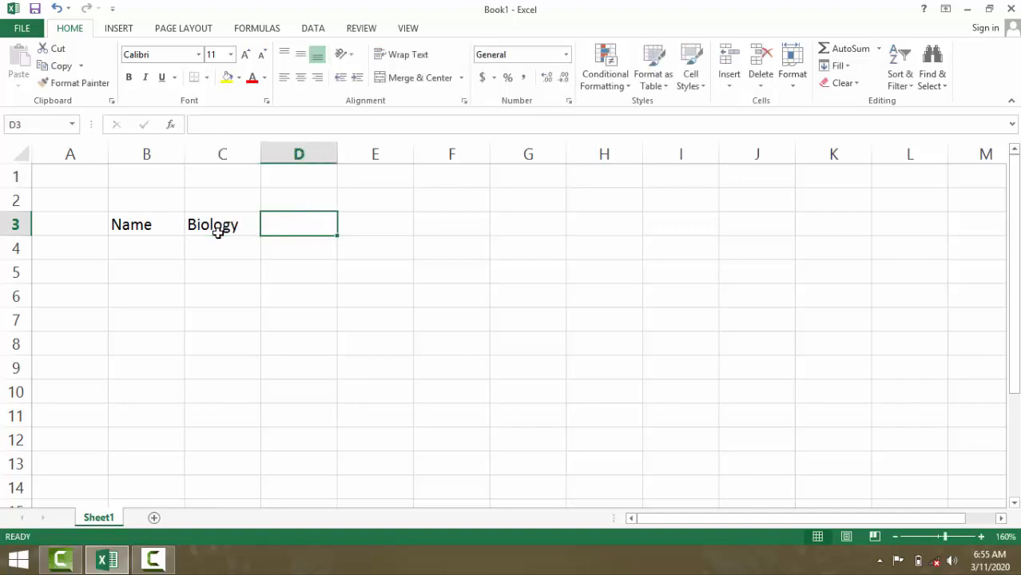
Step: Enter the subject headers Physics in D3 and Chemistry in E3
{"action": "type", "text": "Ph"}
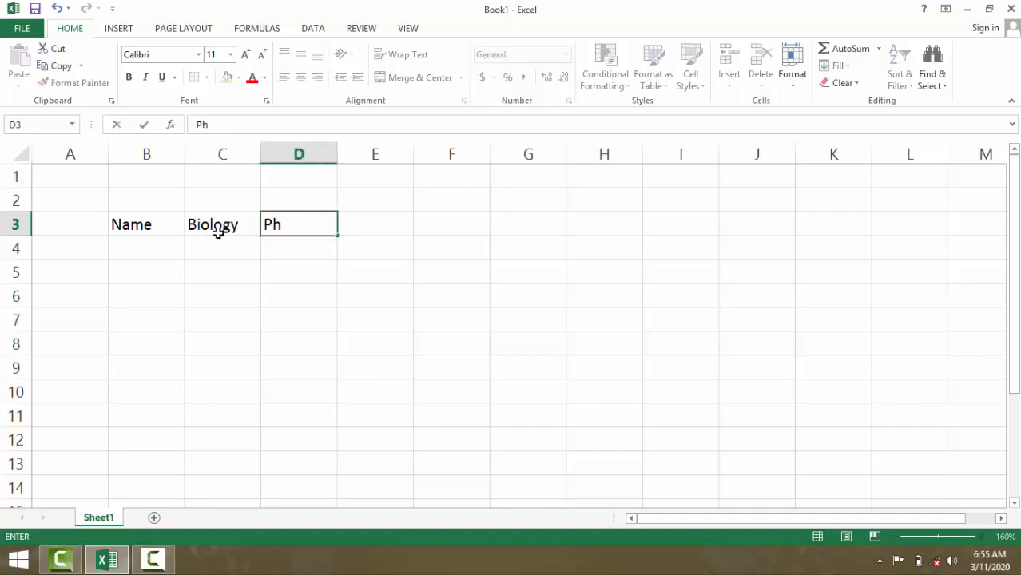
{"action": "type", "text": "ysics"}
{"action": "key", "text": "Tab"}
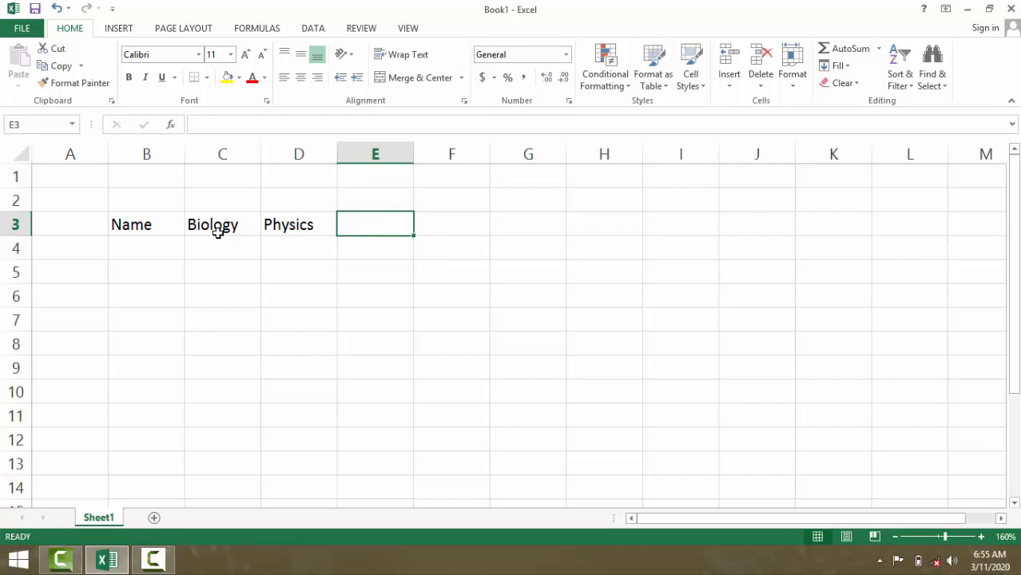
{"action": "type", "text": "Chemi"}
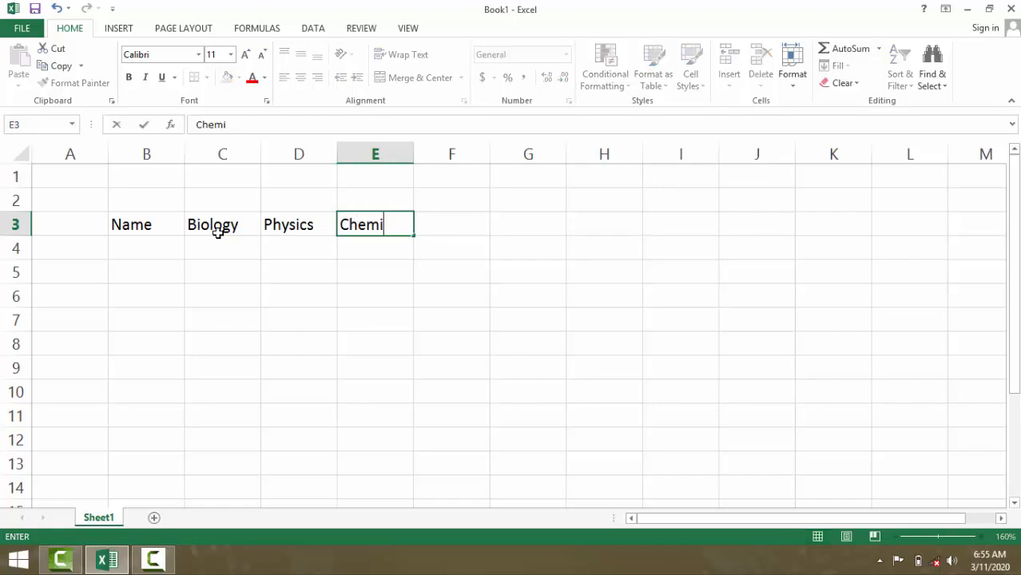
{"action": "type", "text": "stry"}
{"action": "key", "text": "Tab"}
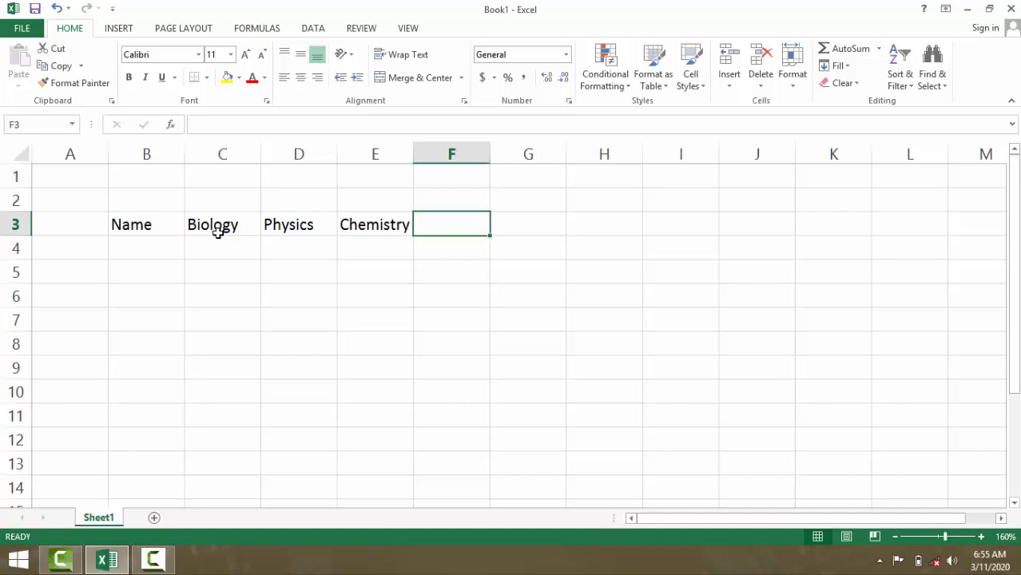
Step: Enter the subject headers Islamyat, English and Urdu in cells F3 to H3
{"action": "type", "text": "Islam"}
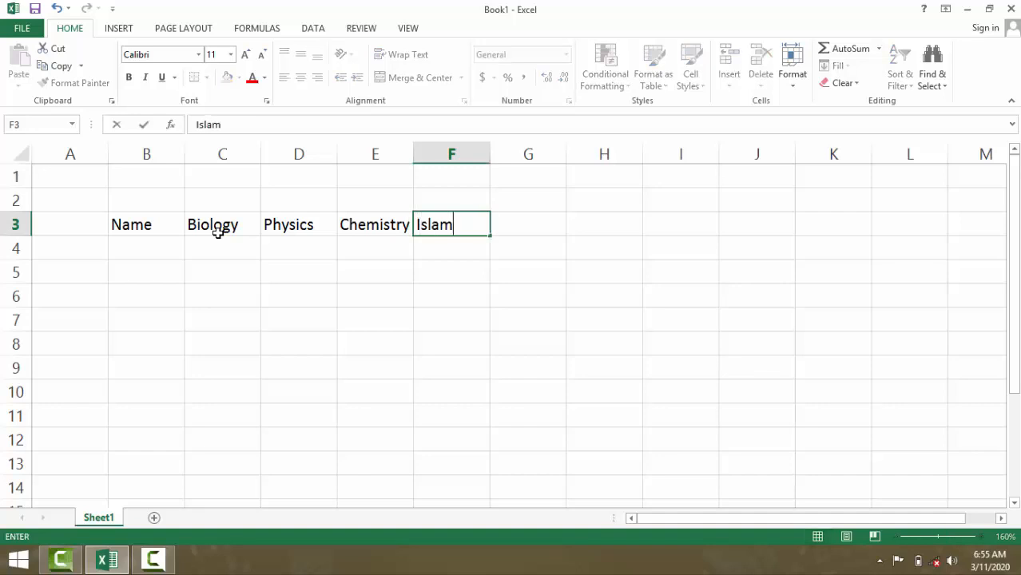
{"action": "type", "text": "yat"}
{"action": "key", "text": "Tab"}
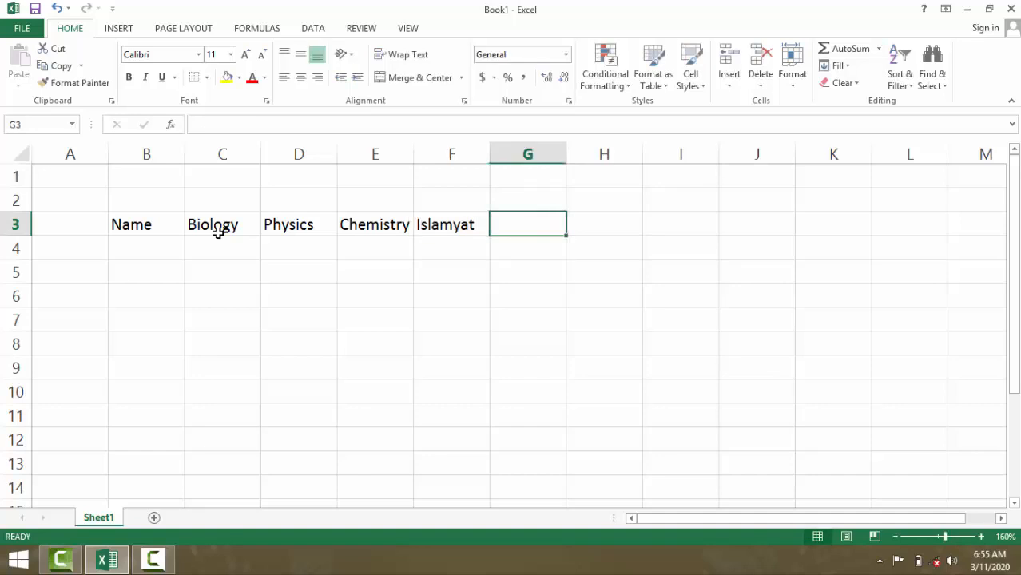
{"action": "type", "text": "En"}
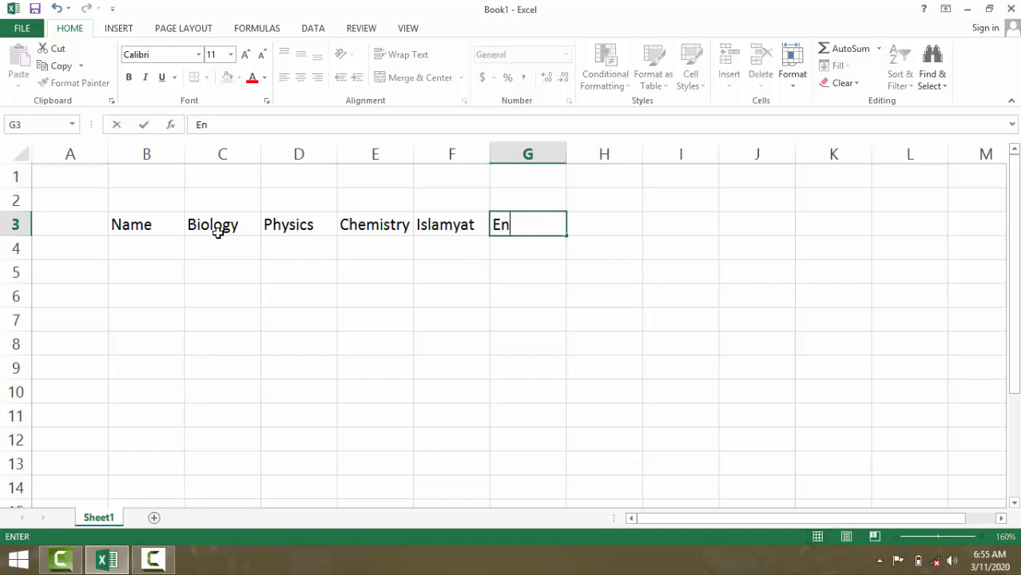
{"action": "type", "text": "glish"}
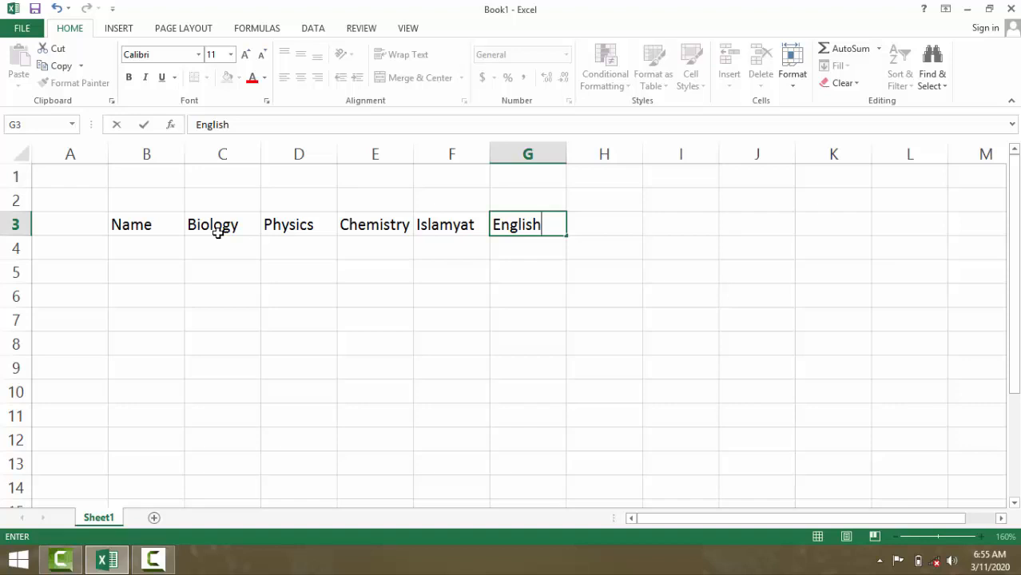
{"action": "key", "text": "Tab"}
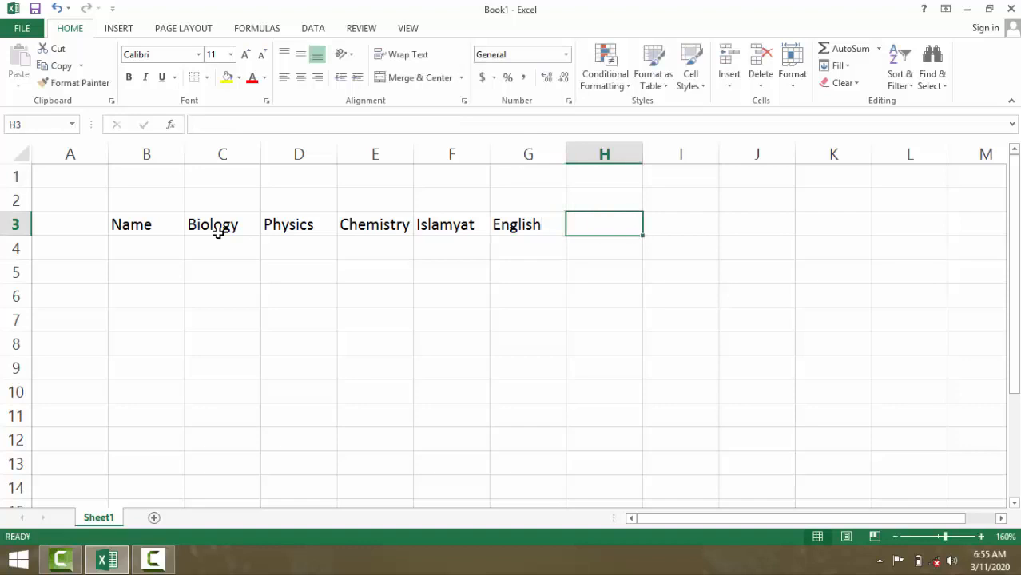
{"action": "type", "text": "Urdu"}
{"action": "key", "text": "Tab"}
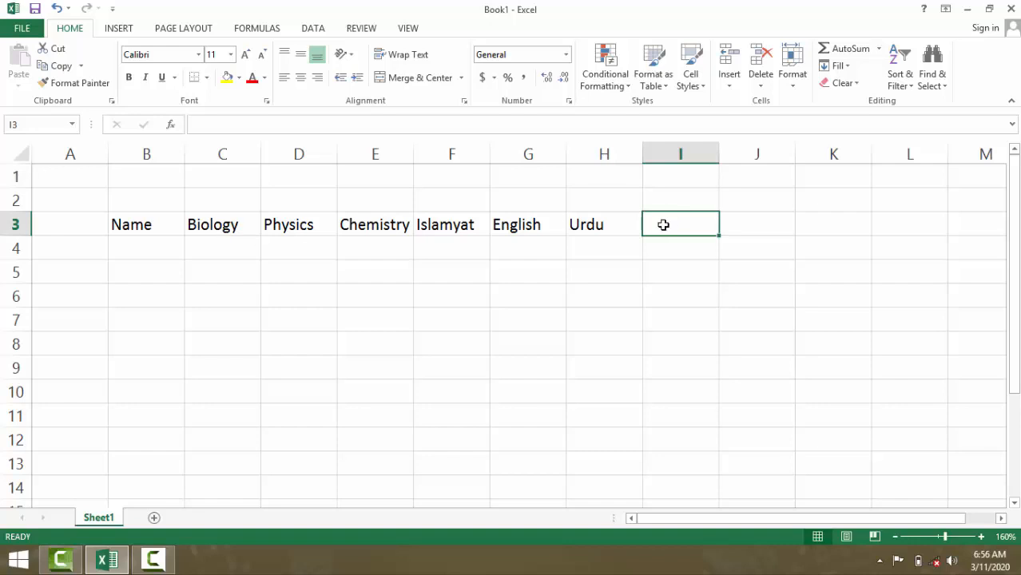
Step: Enter the header Obtain Marks in I3 and widen column I to fit the text
{"action": "type", "text": "O"}
{"action": "key", "text": "BackSpace"}
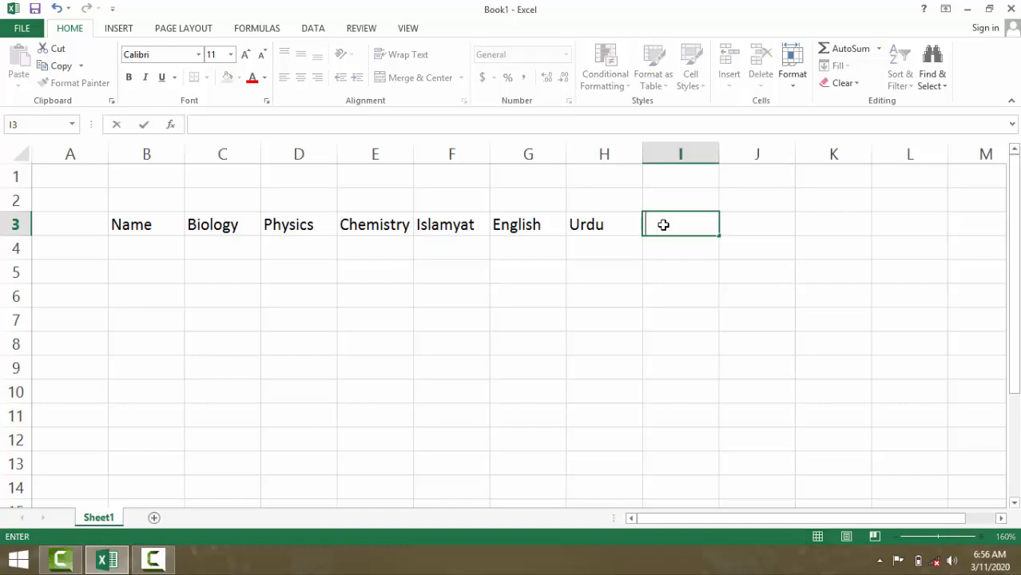
{"action": "type", "text": "Obtain "}
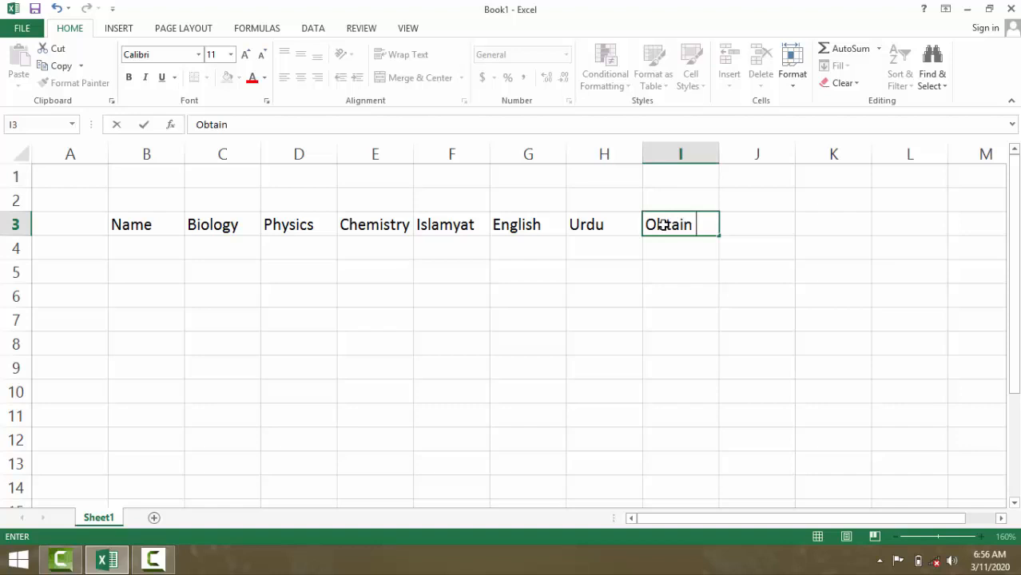
{"action": "type", "text": "Marks"}
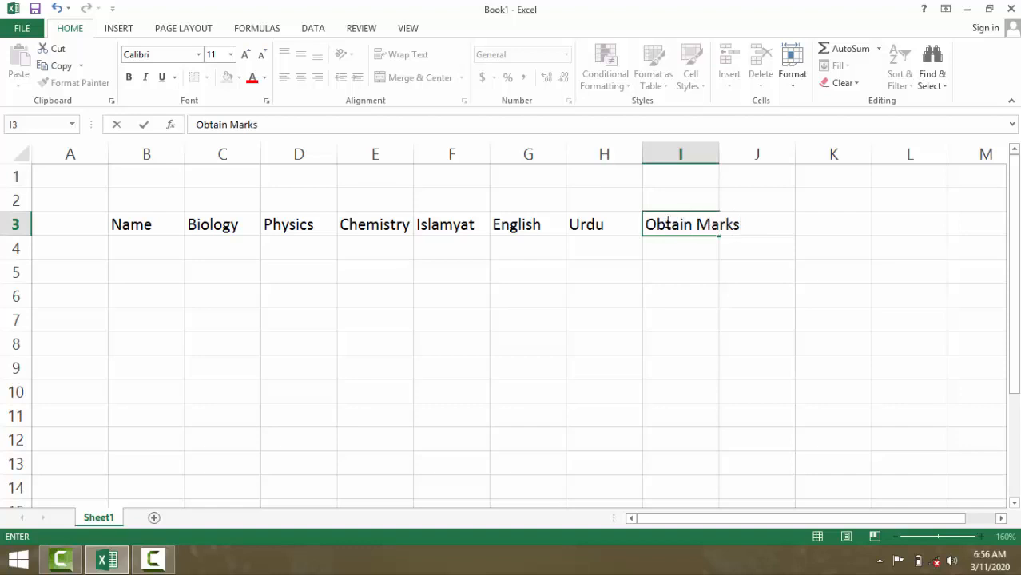
{"action": "left_click", "coordinate": [722, 153]}
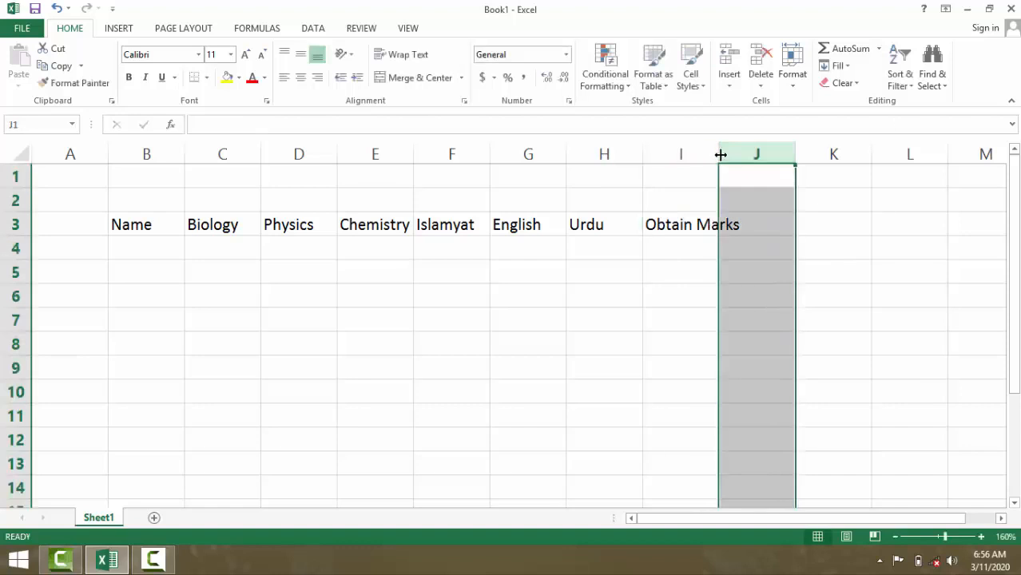
{"action": "left_click_drag", "start_coordinate": [719, 154], "coordinate": [742, 157]}
Step: Enter the headers Total M in J3 and %age in K3
{"action": "left_click", "coordinate": [767, 225]}
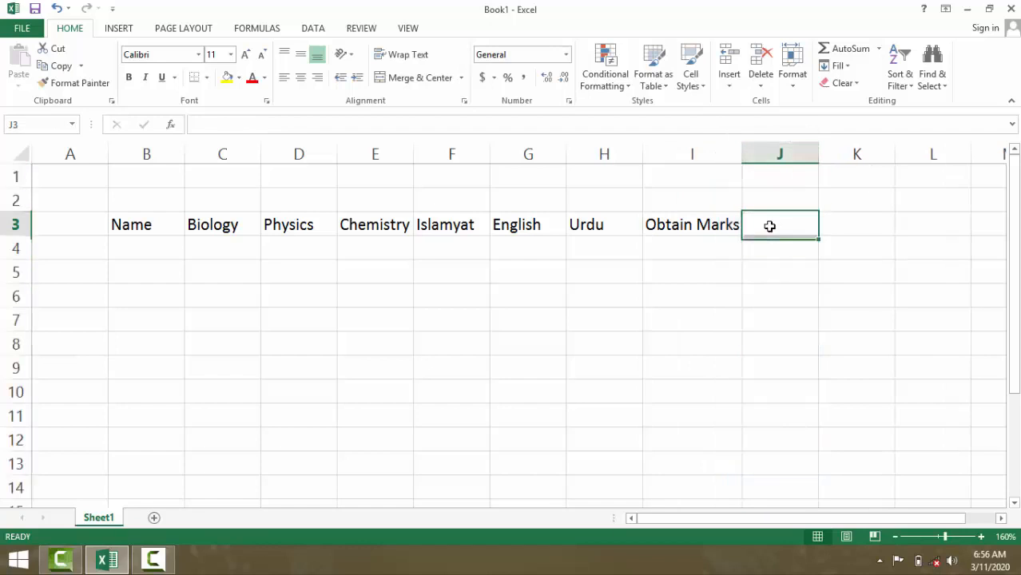
{"action": "type", "text": "Tot"}
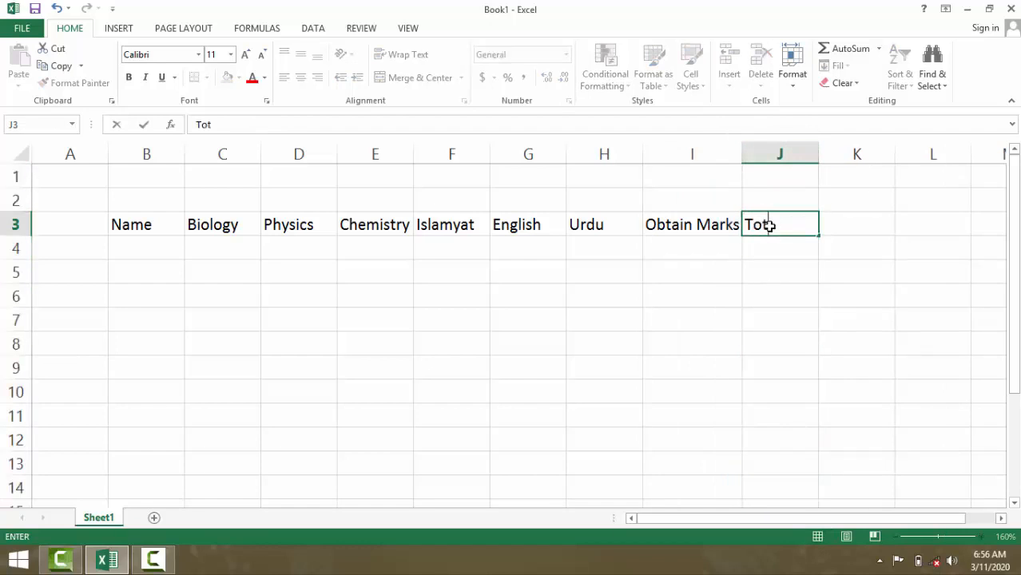
{"action": "type", "text": "al M"}
{"action": "key", "text": "Tab"}
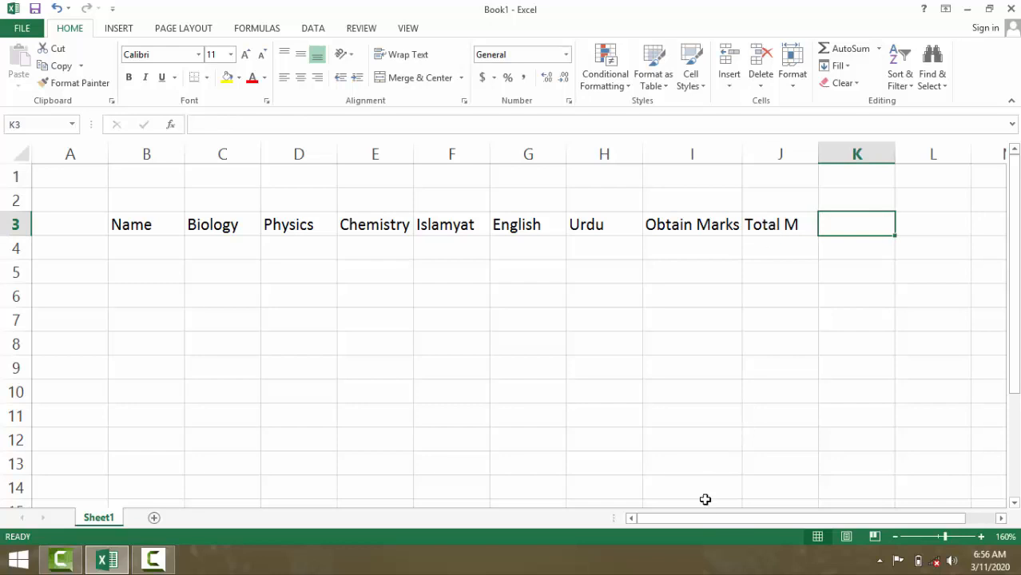
{"action": "left_click_drag", "start_coordinate": [708, 519], "coordinate": [739, 520]}
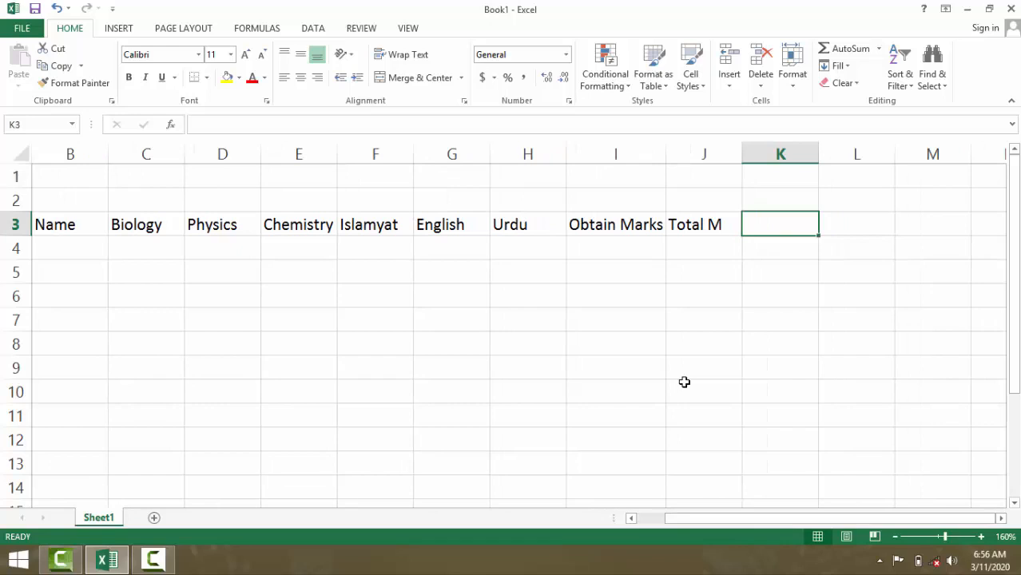
{"action": "type", "text": "%age"}
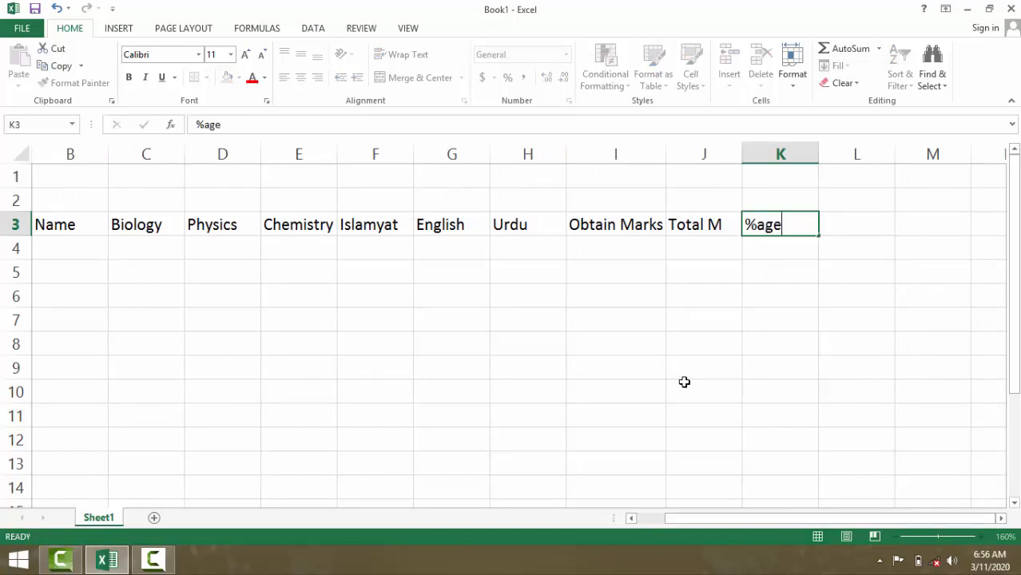
{"action": "key", "text": "Tab"}
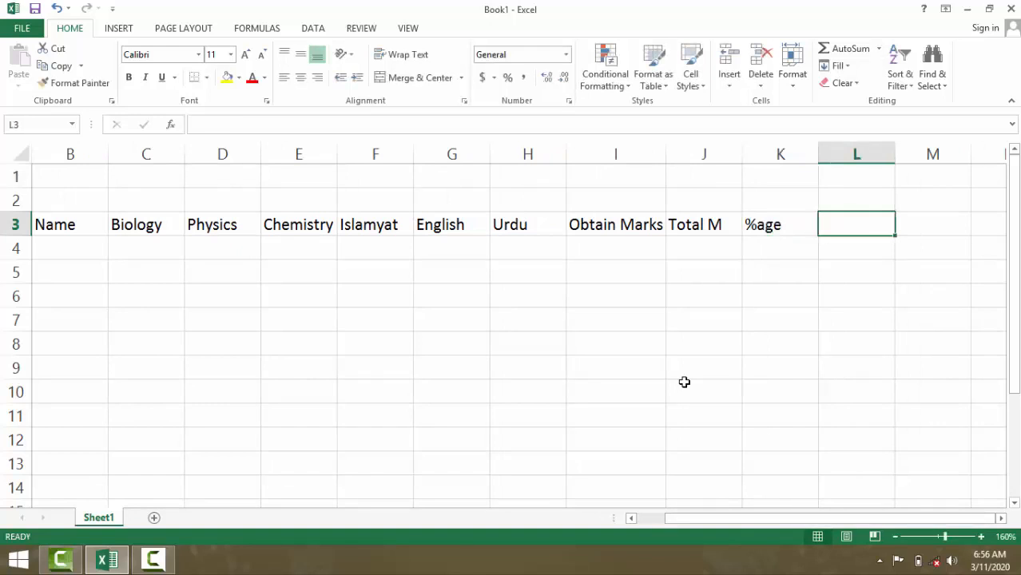
Step: Enter the headers Grade, Result and Position in cells L3 to N3
{"action": "type", "text": "Grade"}
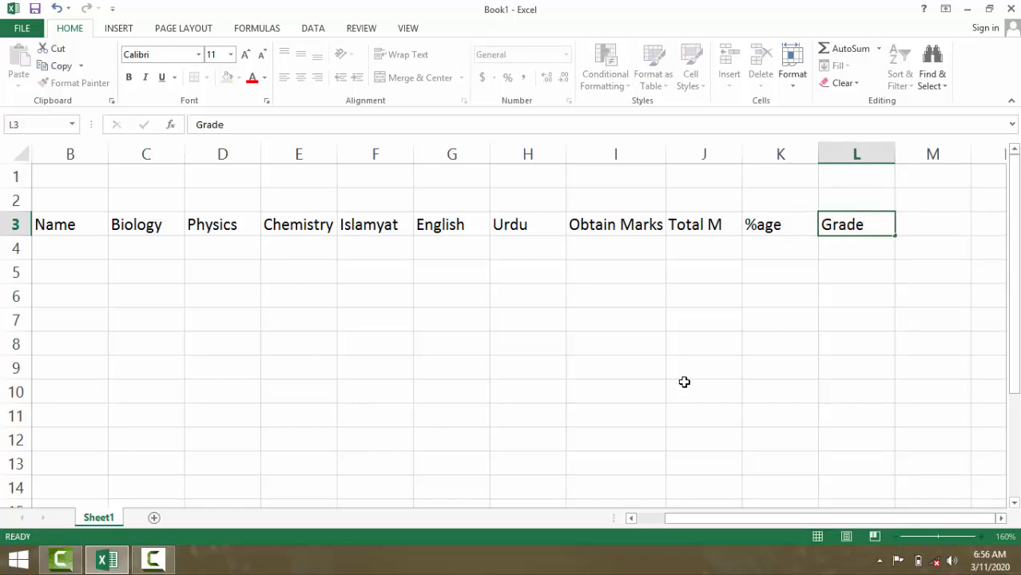
{"action": "key", "text": "Tab"}
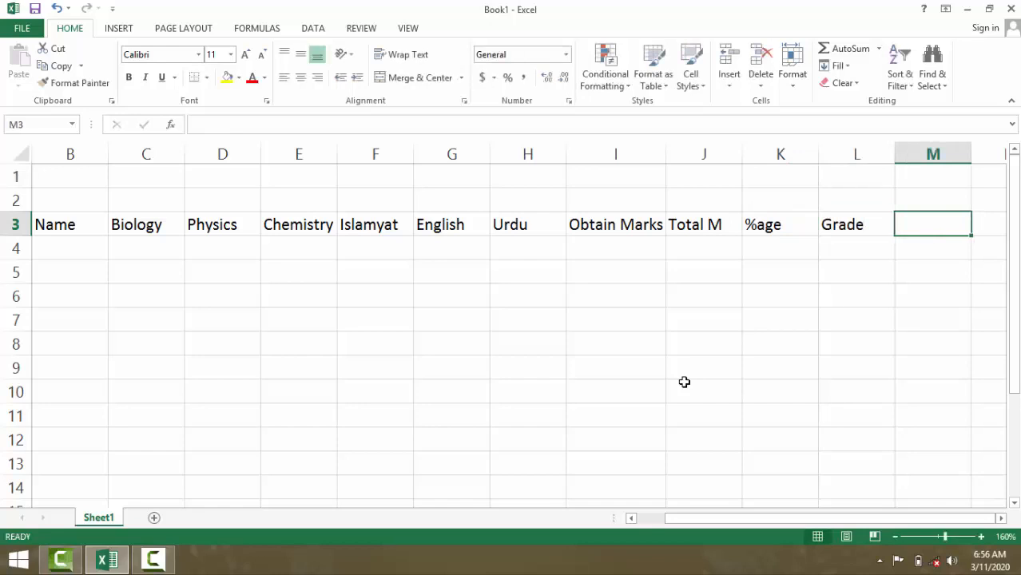
{"action": "type", "text": "Result"}
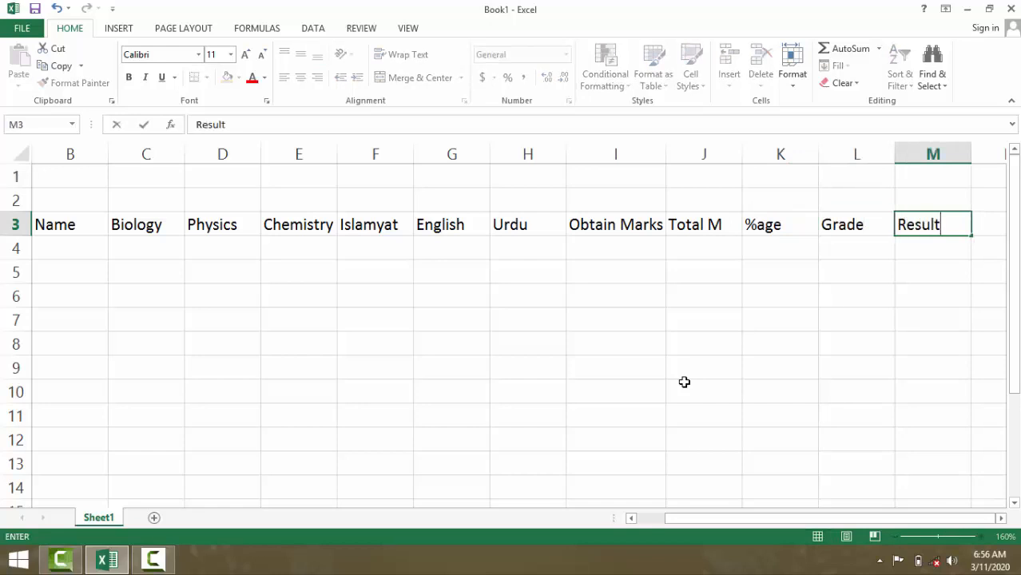
{"action": "key", "text": "Tab"}
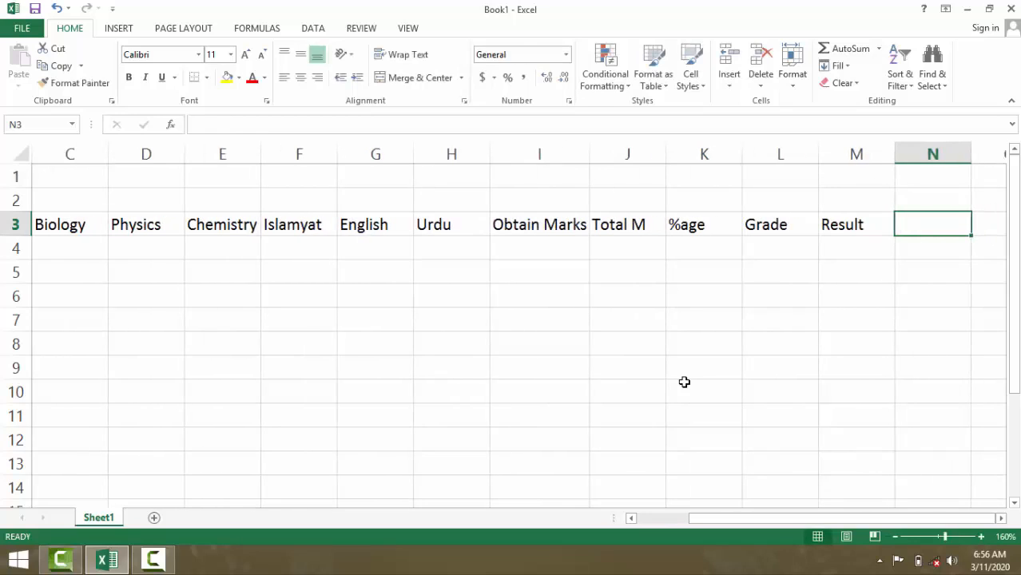
{"action": "type", "text": "Posit"}
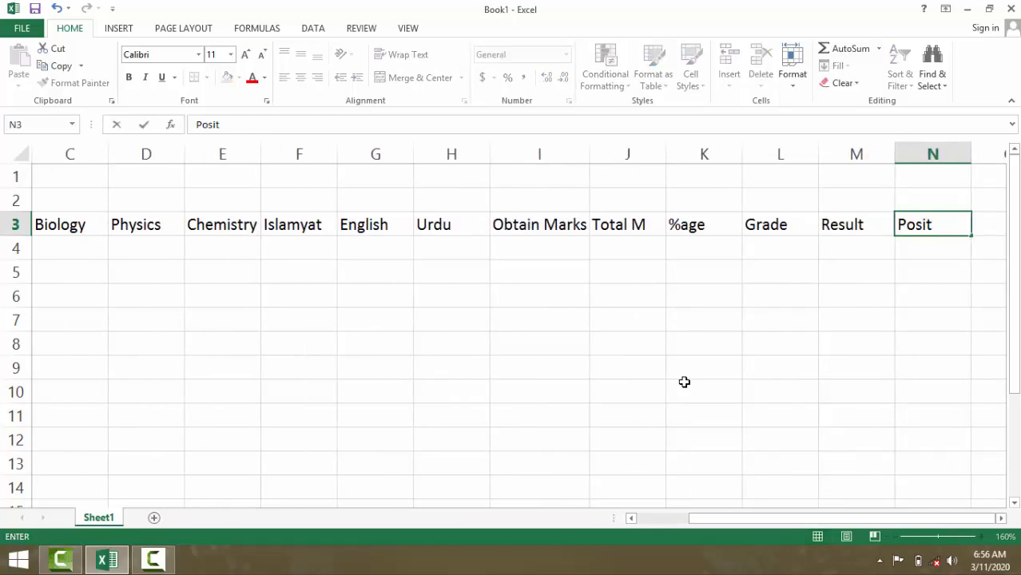
{"action": "type", "text": "ion"}
{"action": "key", "text": "Left"}
Step: Make the header cells B3 to N3 bold and fill them with a darker blue theme color
{"action": "key", "text": "Left"}
{"action": "key", "text": "Left"}
{"action": "key", "text": "Left"}
{"action": "key", "text": "Left"}
{"action": "key", "text": "Left"}
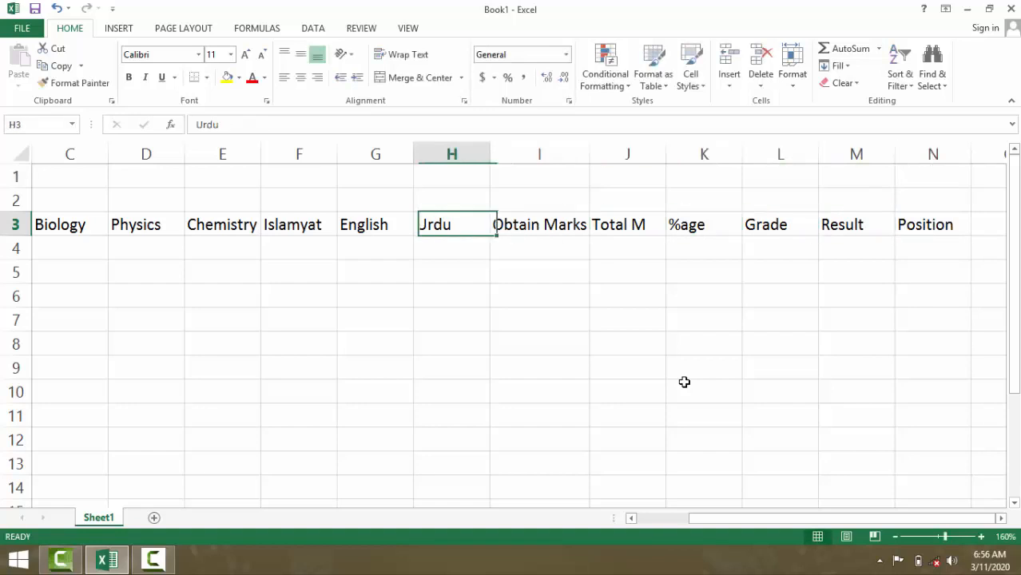
{"action": "key", "text": "Left"}
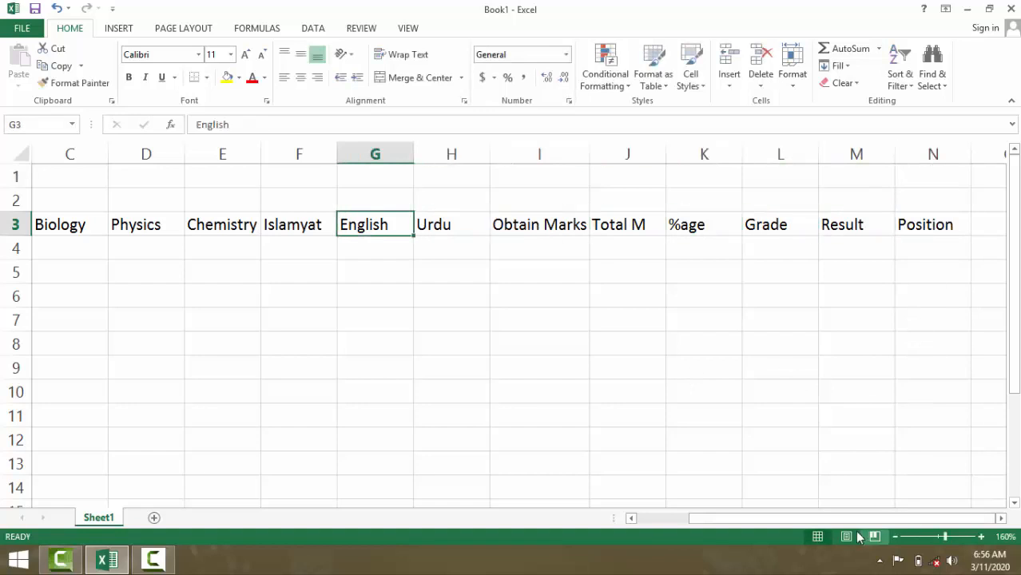
{"action": "left_click", "coordinate": [897, 537]}
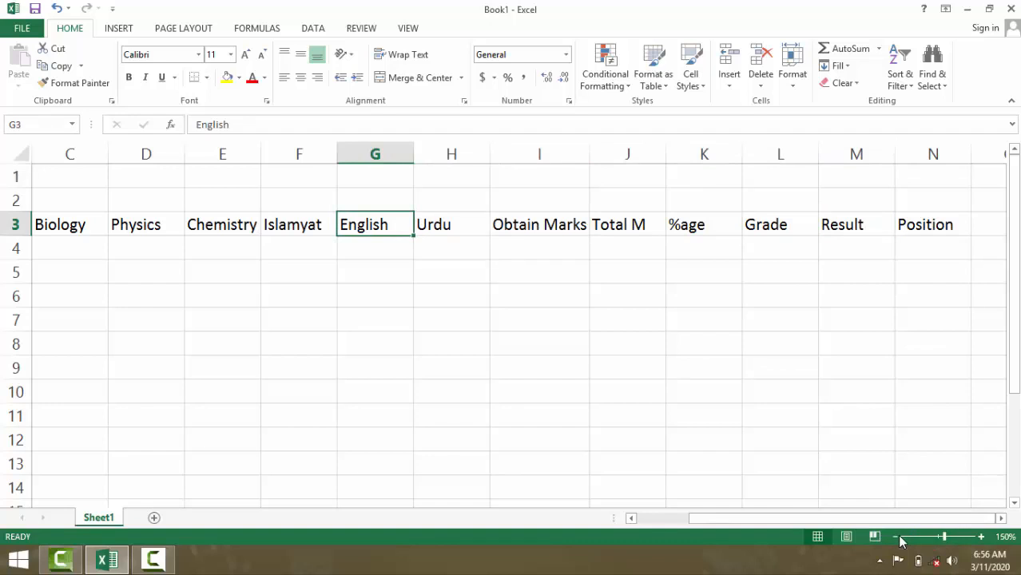
{"action": "left_click", "coordinate": [899, 538]}
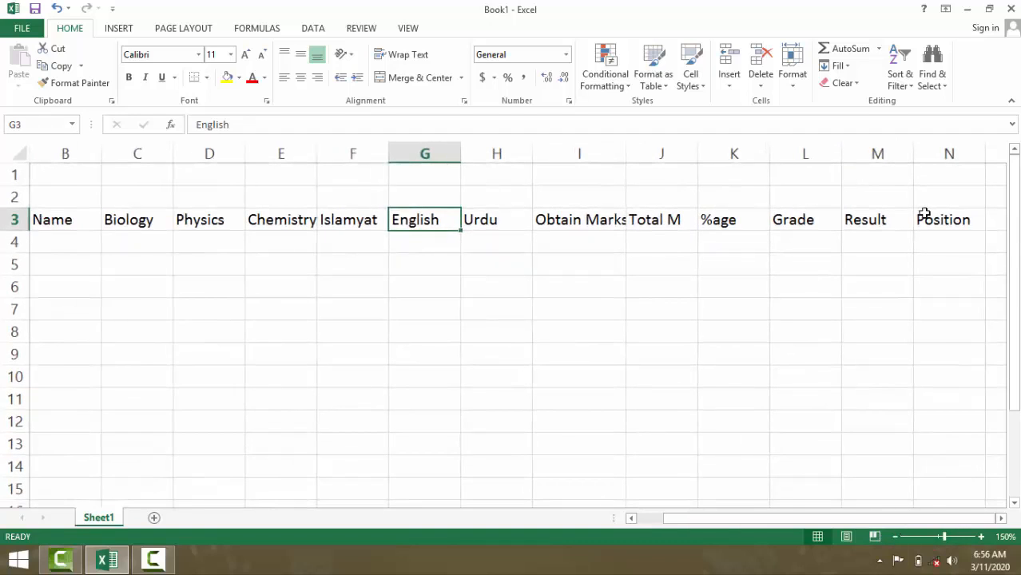
{"action": "left_click_drag", "start_coordinate": [932, 216], "coordinate": [97, 218]}
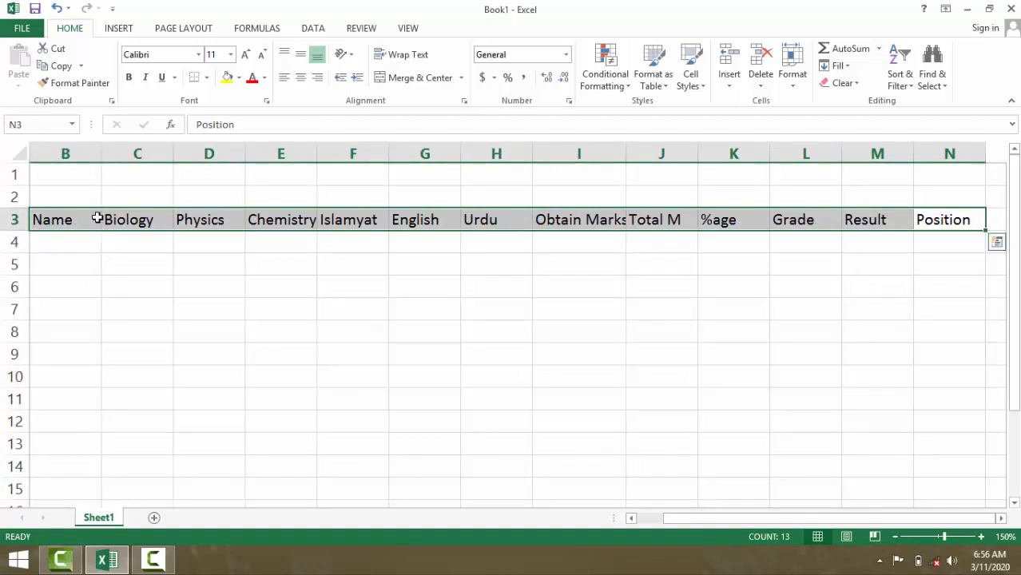
{"action": "key", "text": "ctrl+b"}
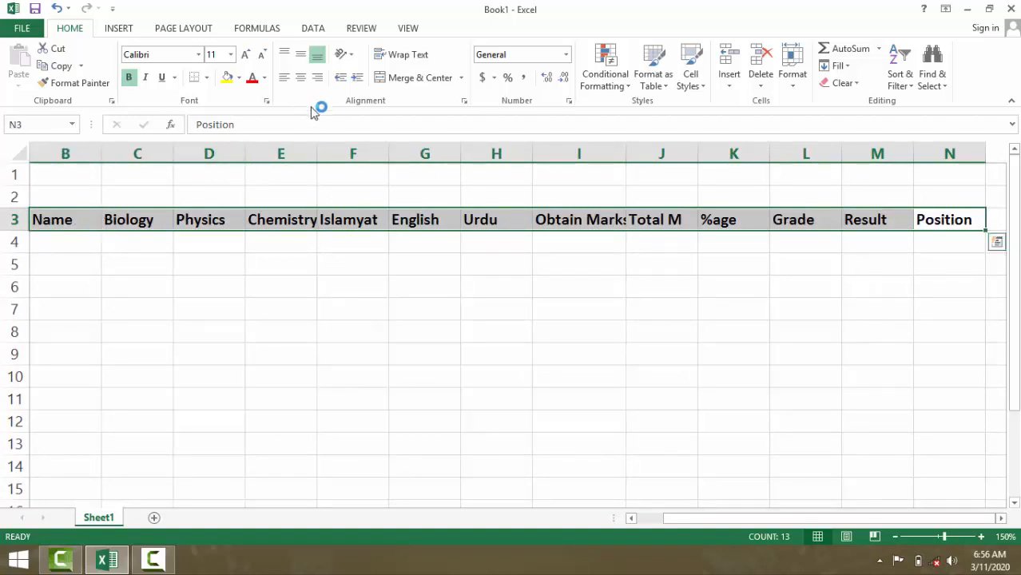
{"action": "left_click", "coordinate": [238, 78]}
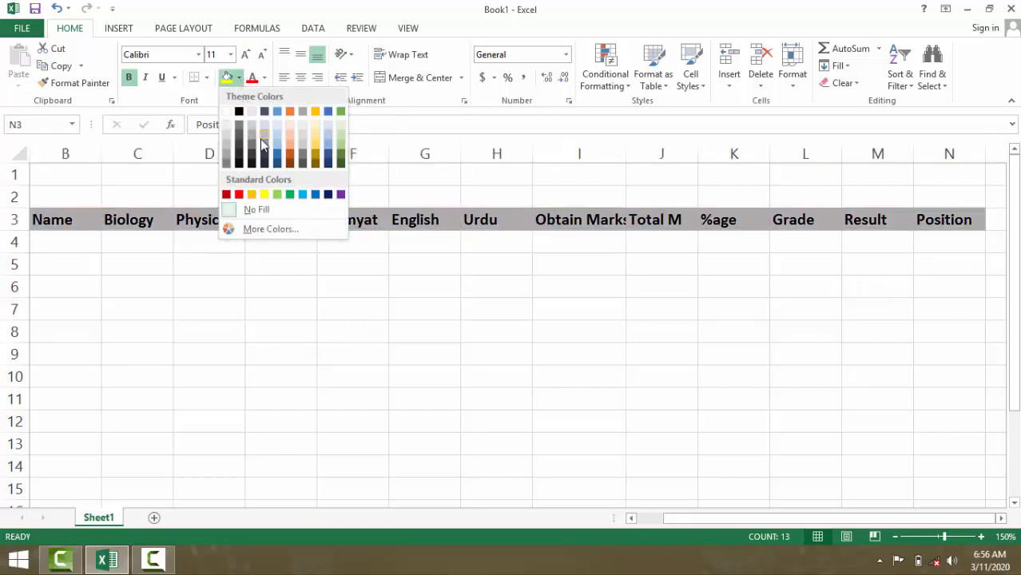
{"action": "left_click", "coordinate": [279, 161]}
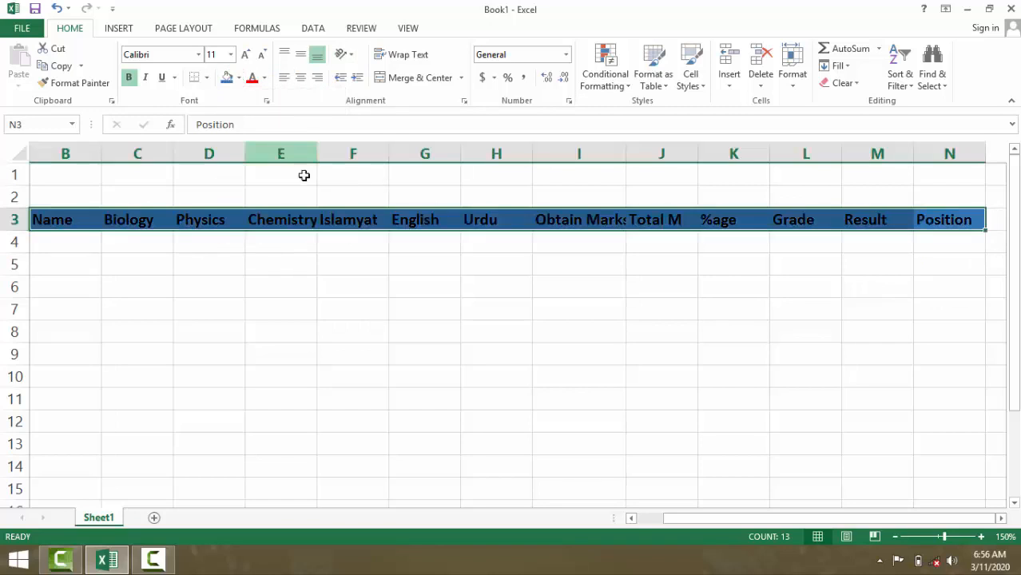
Step: Widen columns E and I so the bold Chemistry and Obtain Marks headers fit
{"action": "left_click", "coordinate": [303, 286]}
{"action": "left_click_drag", "start_coordinate": [319, 153], "coordinate": [323, 154]}
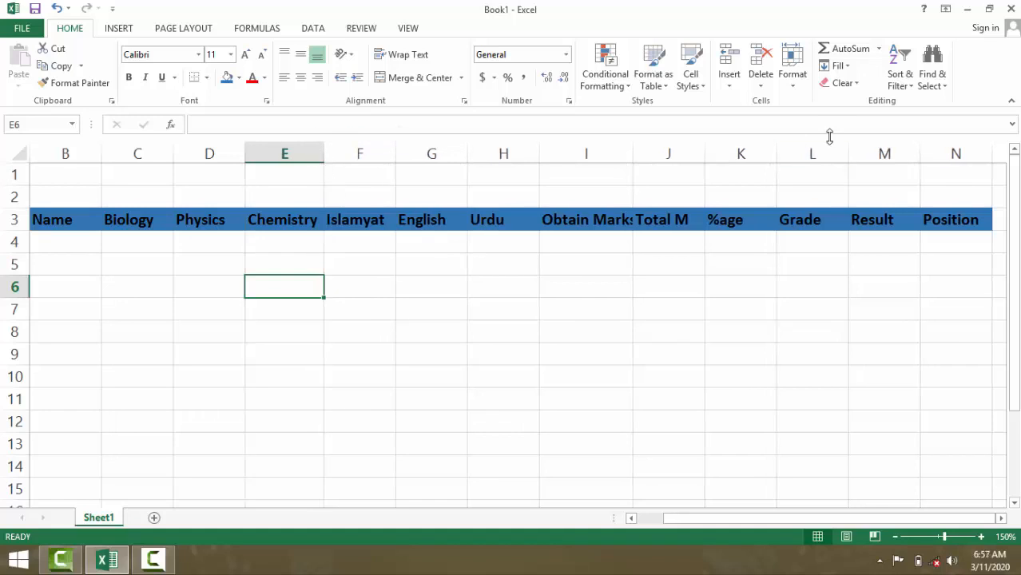
{"action": "left_click_drag", "start_coordinate": [633, 152], "coordinate": [642, 142]}
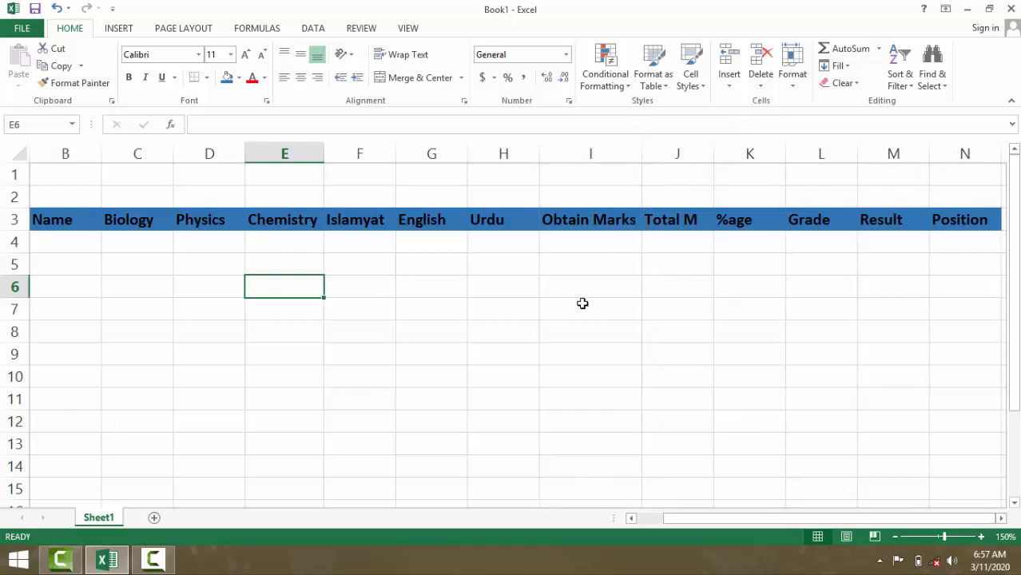
Step: Enter the four students' names in cells B4 to B7 under the Name header
{"action": "left_click", "coordinate": [51, 246]}
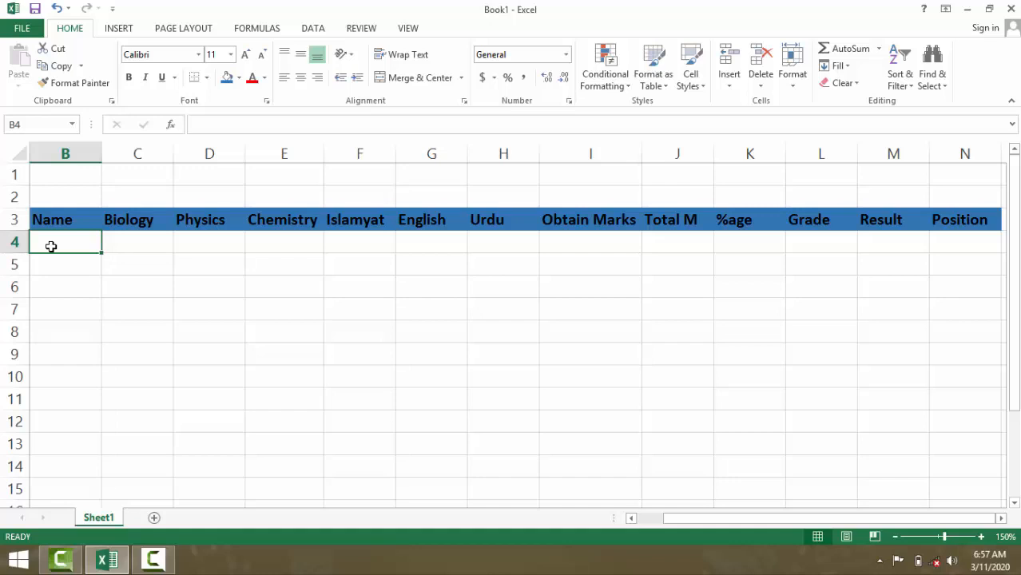
{"action": "type", "text": "Asad"}
{"action": "key", "text": "Return"}
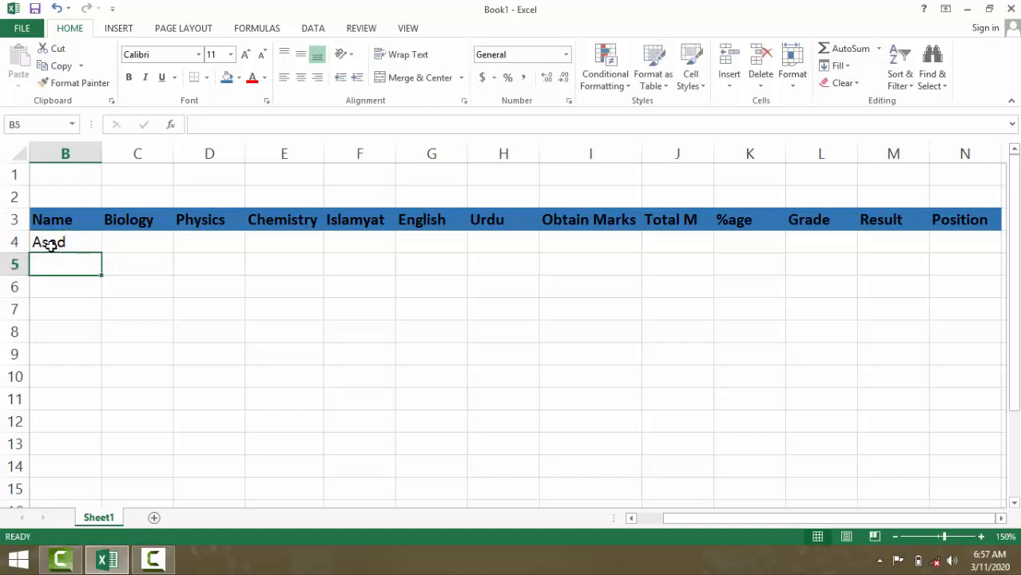
{"action": "type", "text": "Khan"}
{"action": "key", "text": "Return"}
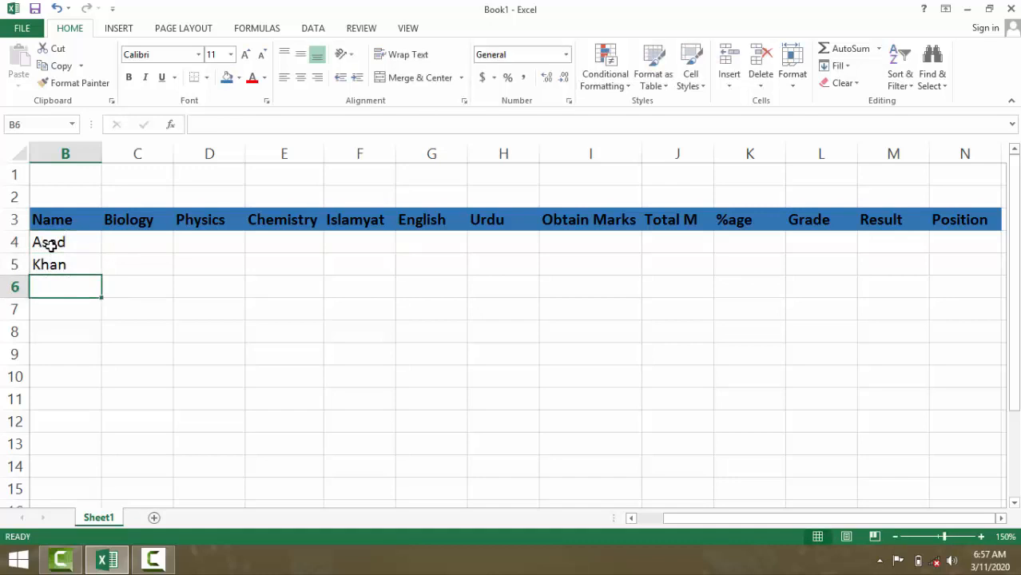
{"action": "type", "text": "Anas"}
{"action": "key", "text": "Return"}
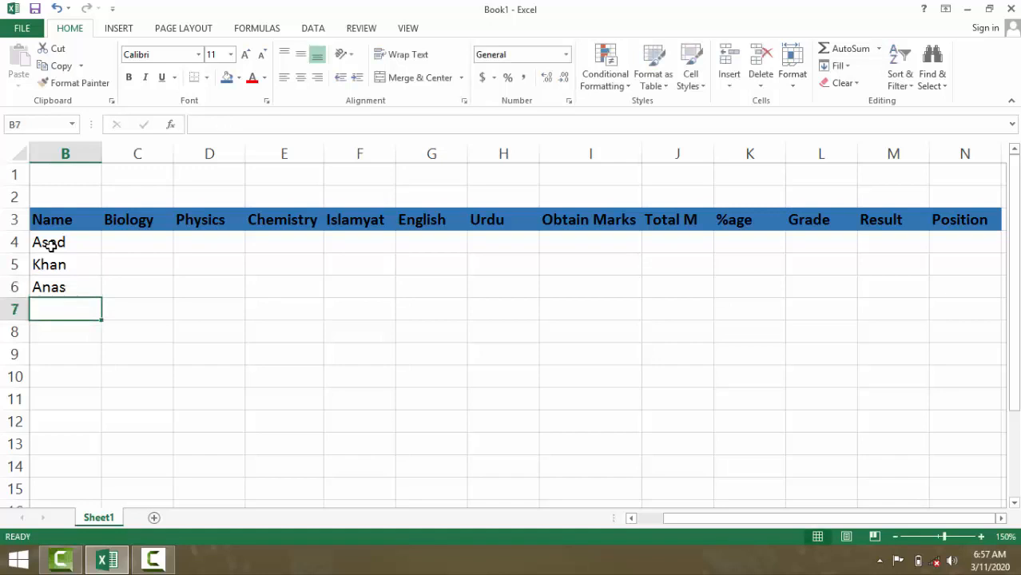
{"action": "type", "text": "Osama"}
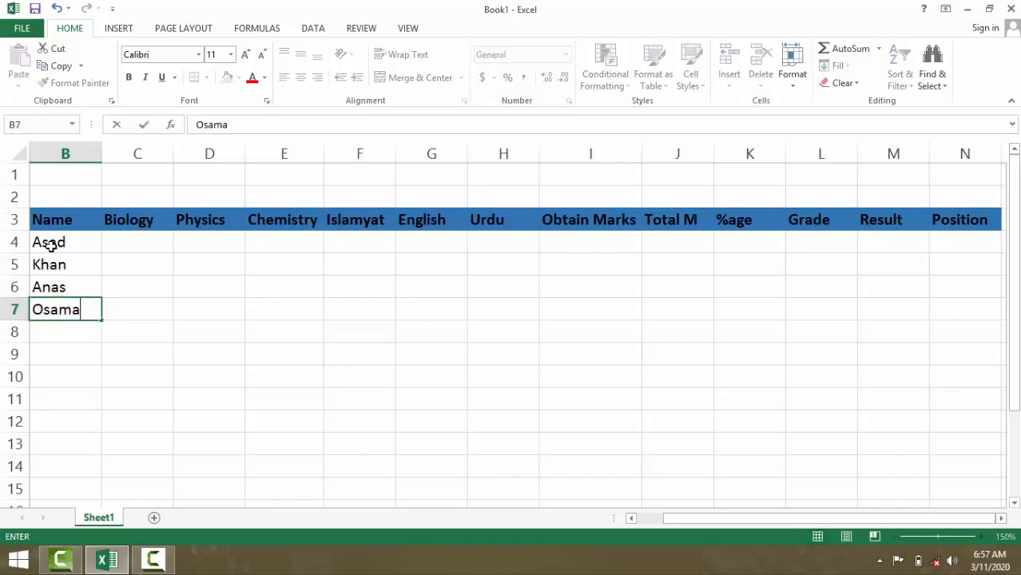
{"action": "key", "text": "Tab"}
Step: Enter the Biology marks 56 and 86 in cells C4 and C5
{"action": "key", "text": "Up"}
{"action": "key", "text": "Up"}
{"action": "key", "text": "Up"}
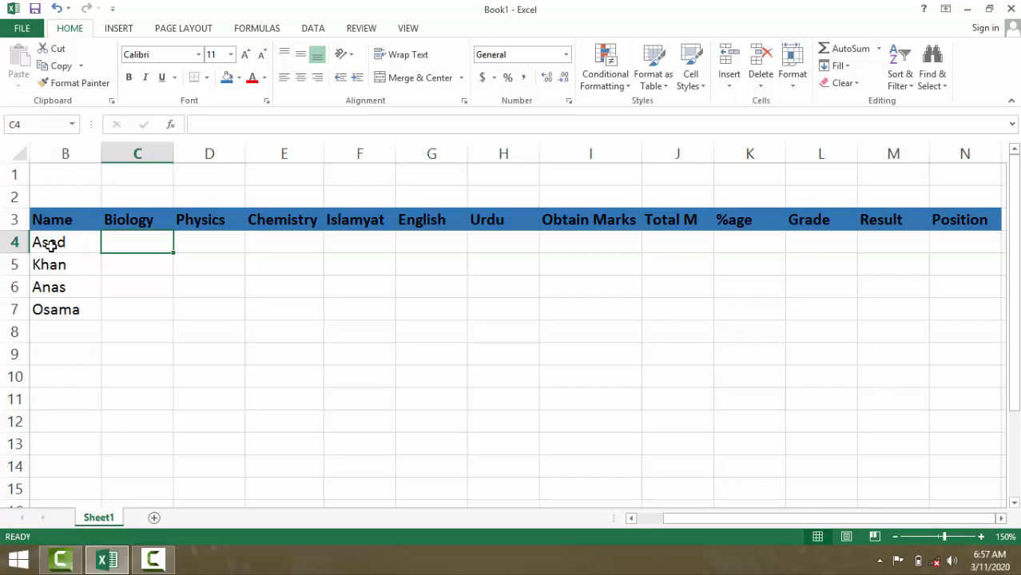
{"action": "type", "text": "56"}
{"action": "key", "text": "Return"}
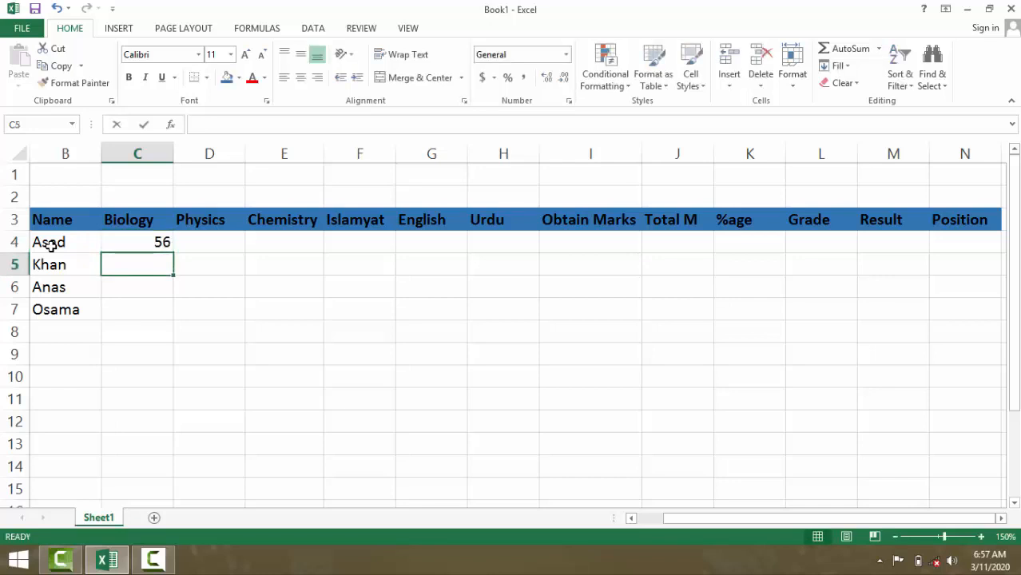
{"action": "type", "text": "86"}
{"action": "key", "text": "Return"}
Step: Enter the Biology marks 45 and 87 in cells C6 and C7
{"action": "type", "text": "5"}
{"action": "key", "text": "Return"}
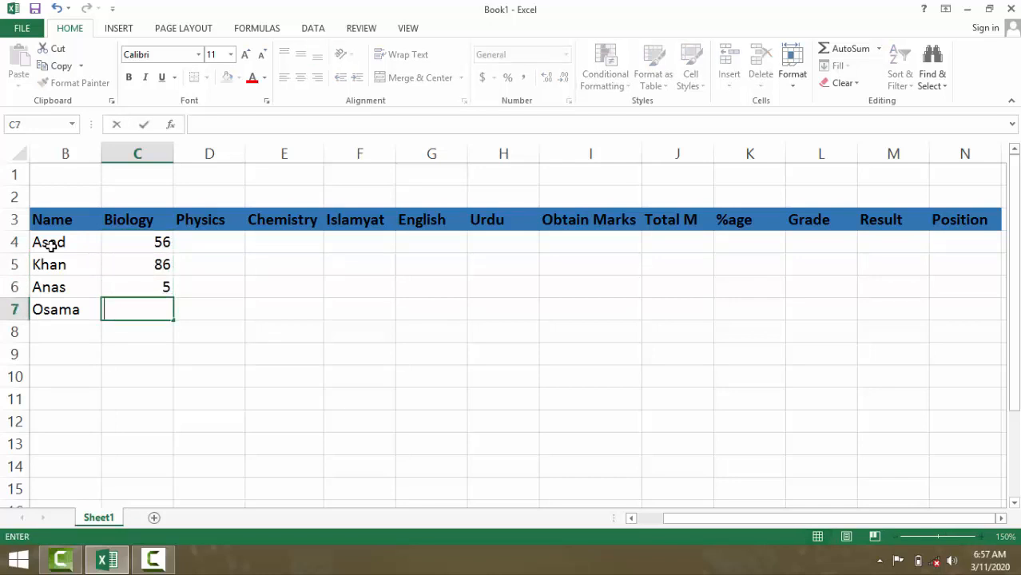
{"action": "key", "text": "Up"}
{"action": "type", "text": "4"}
{"action": "key", "text": "Return"}
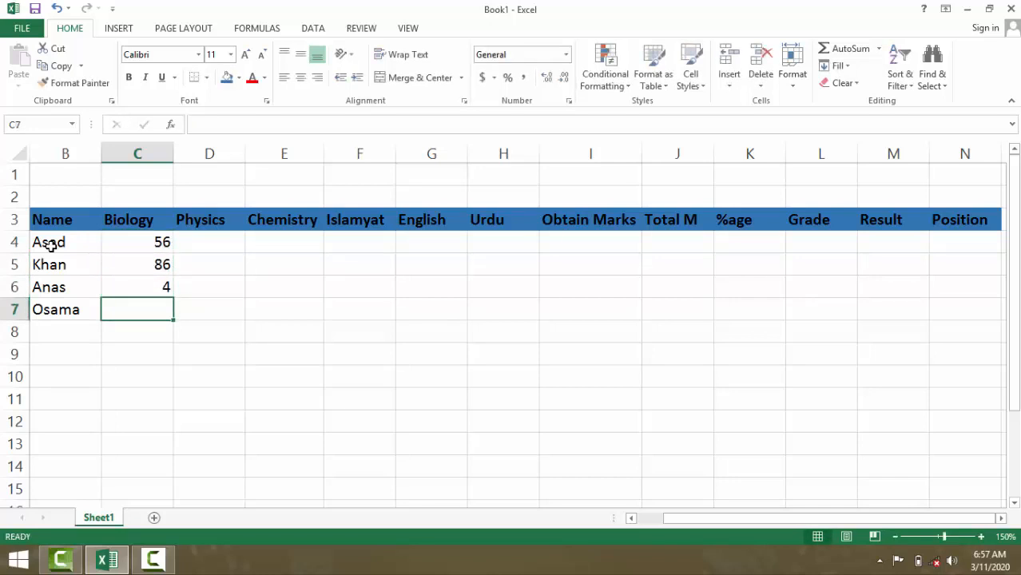
{"action": "key", "text": "Up"}
{"action": "key", "text": "F2"}
{"action": "type", "text": "5"}
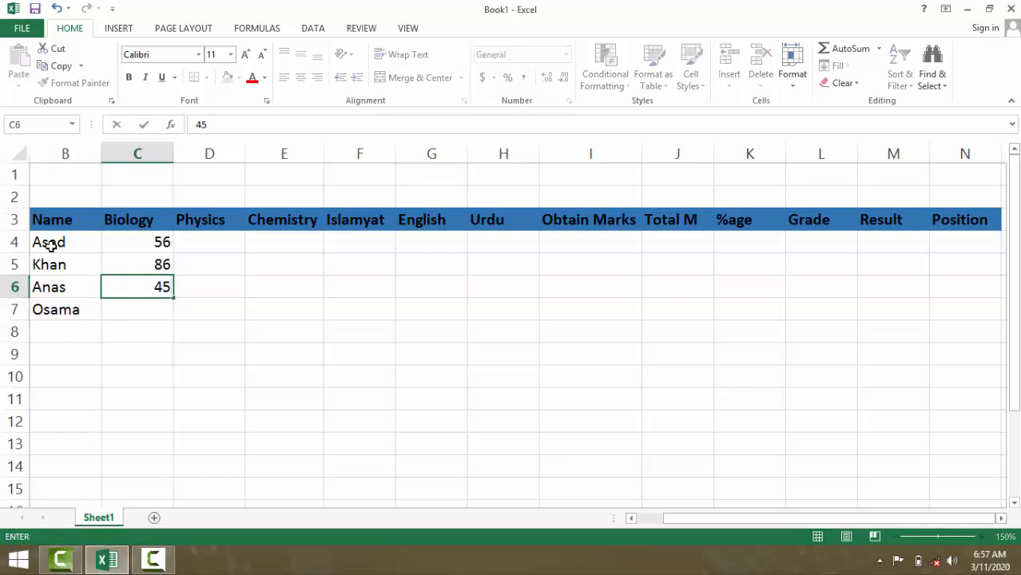
{"action": "key", "text": "Return"}
{"action": "type", "text": "87"}
{"action": "key", "text": "Return"}
{"action": "type", "text": "45"}
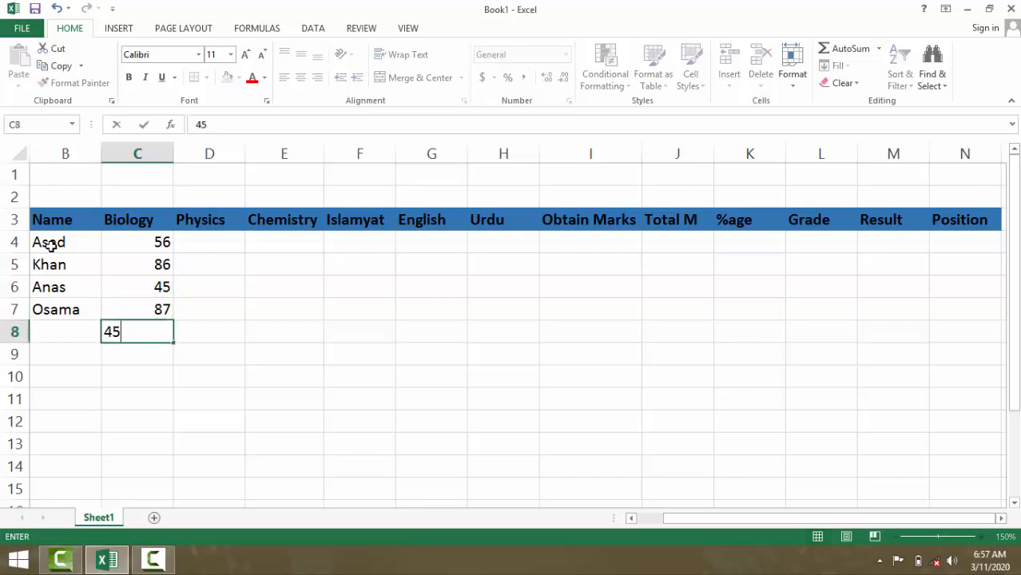
{"action": "key", "text": "BackSpace"}
{"action": "key", "text": "BackSpace"}
Step: Enter the Physics marks 87, 64, 34 and 98 in cells D4 to D7
{"action": "key", "text": "Right"}
{"action": "key", "text": "Up"}
{"action": "key", "text": "Up"}
{"action": "key", "text": "Up"}
{"action": "key", "text": "Up"}
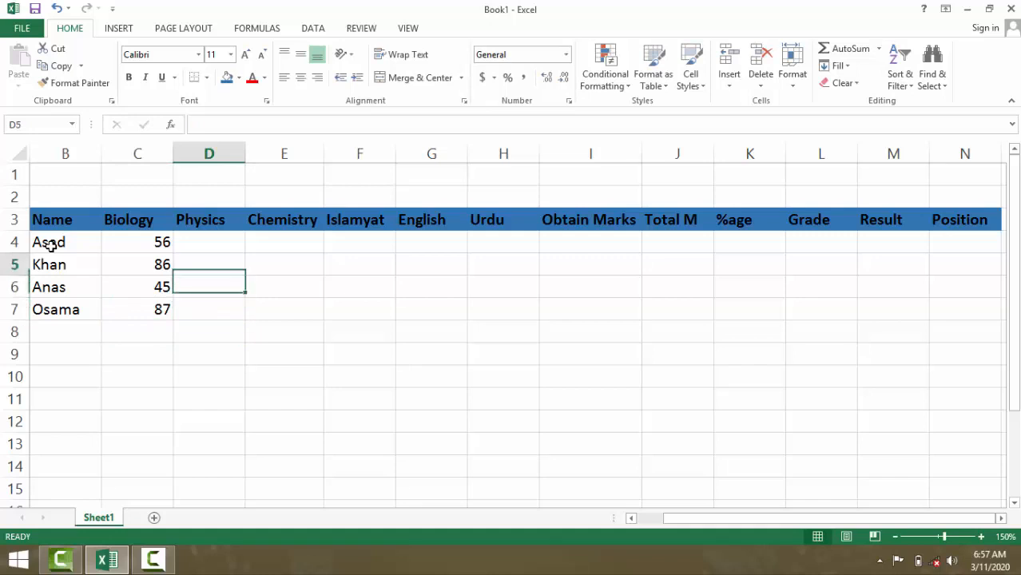
{"action": "type", "text": "87"}
{"action": "key", "text": "Return"}
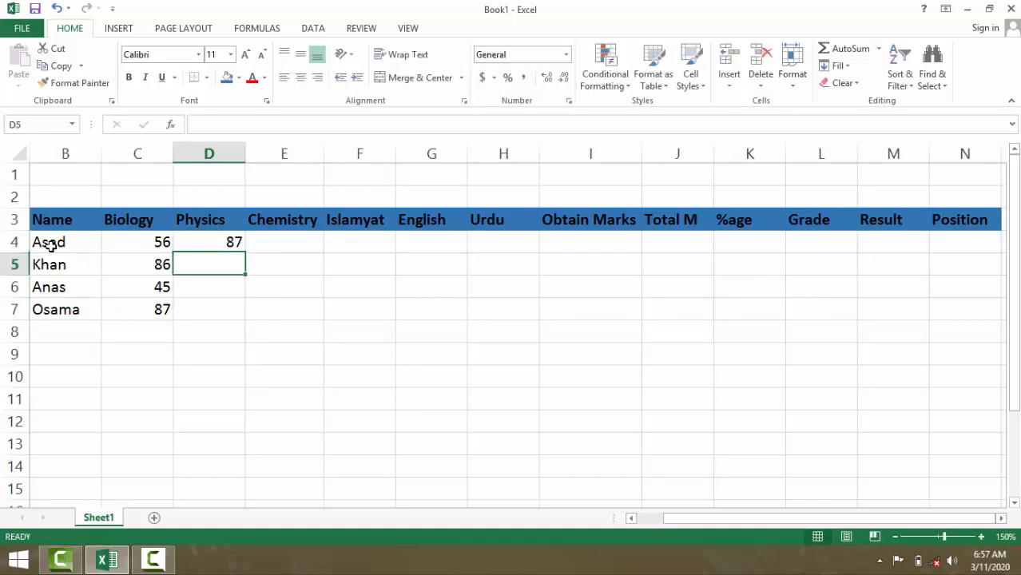
{"action": "type", "text": "64"}
{"action": "key", "text": "Return"}
{"action": "type", "text": "34"}
{"action": "key", "text": "Return"}
{"action": "type", "text": "98"}
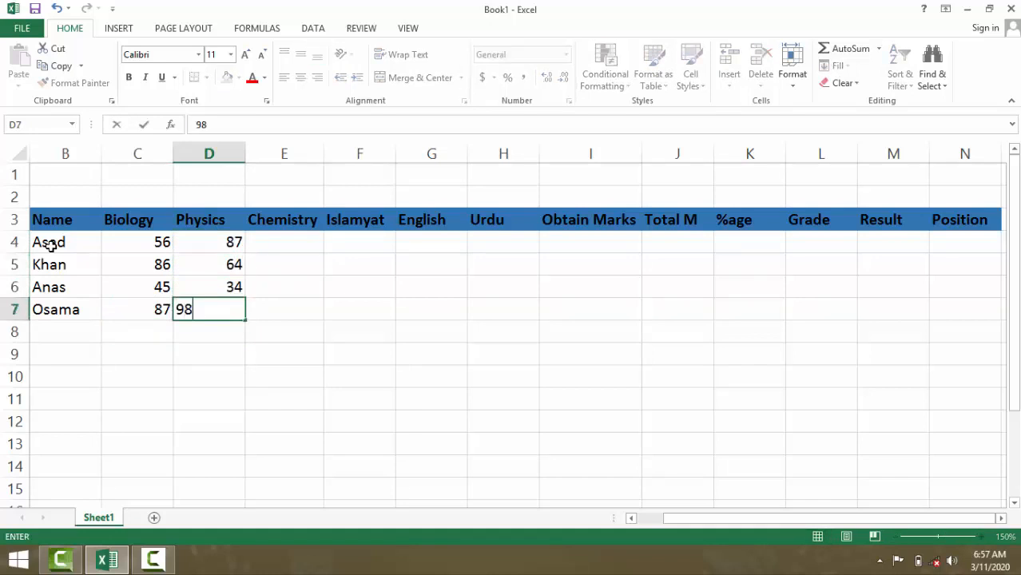
{"action": "key", "text": "Return"}
Step: Enter the first student's Chemistry mark, 45, in cell E4
{"action": "key", "text": "Right"}
{"action": "key", "text": "Up"}
{"action": "key", "text": "Up"}
{"action": "key", "text": "Up"}
{"action": "key", "text": "Up"}
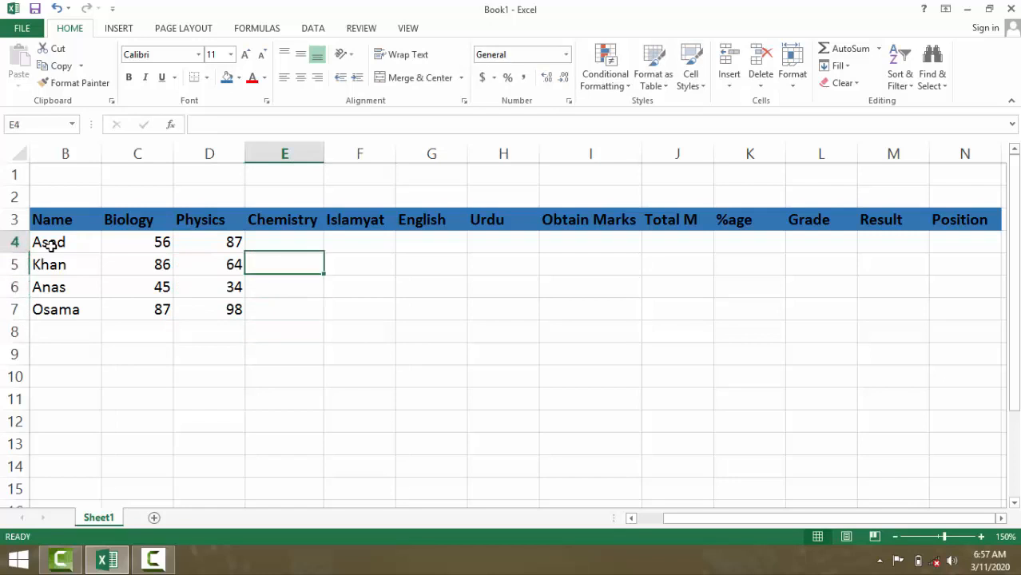
{"action": "type", "text": "455"}
{"action": "key", "text": "BackSpace"}
{"action": "key", "text": "Return"}
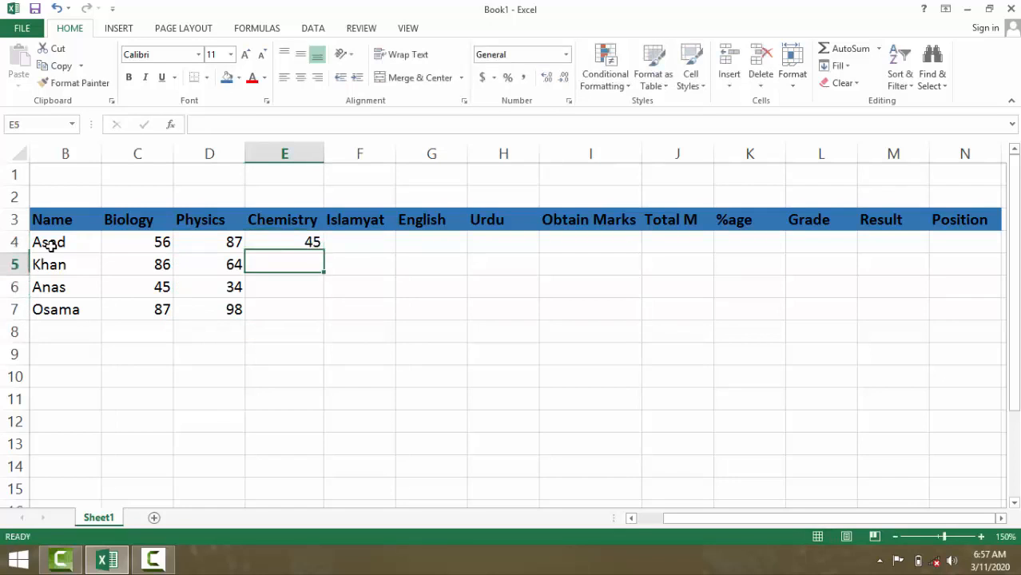
{"action": "type", "text": "345"}
{"action": "key", "text": "Return"}
{"action": "key", "text": "Up"}
{"action": "key", "text": "BackSpace"}
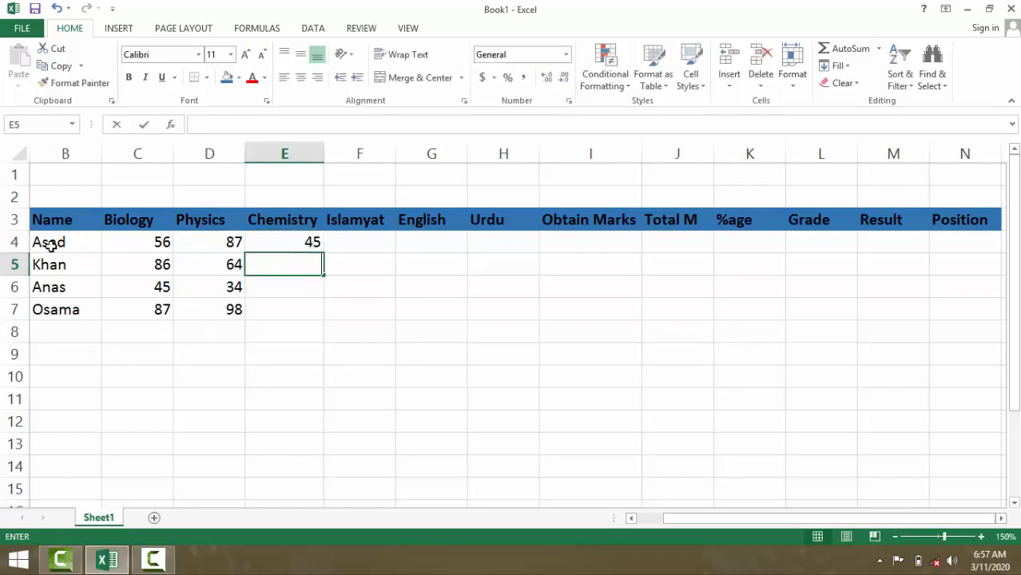
Step: Enter the Chemistry marks 75, 96 and 56 in cells E5 to E7
{"action": "type", "text": "75"}
{"action": "left_click", "coordinate": [292, 282]}
{"action": "type", "text": "9"}
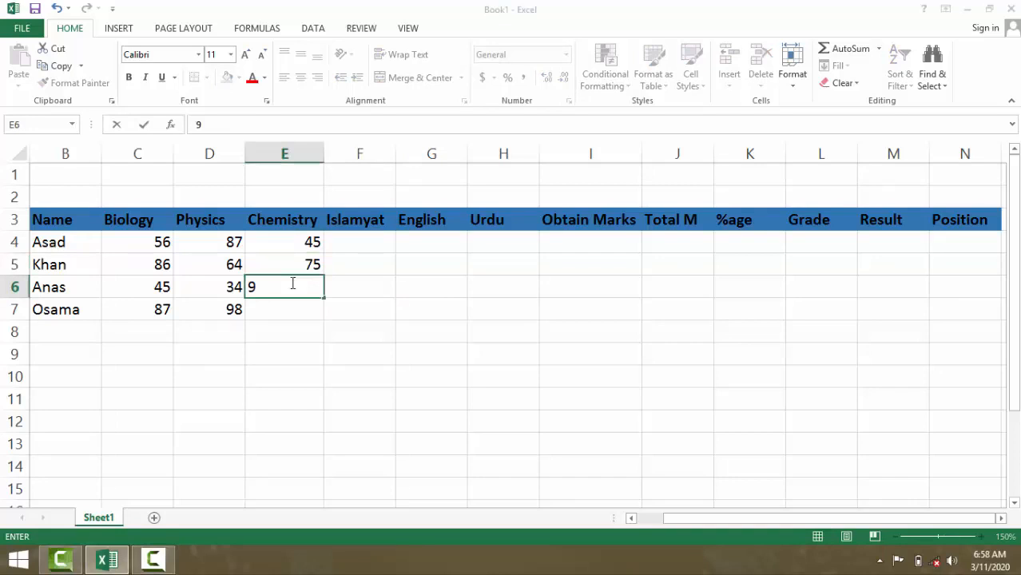
{"action": "type", "text": "6"}
{"action": "key", "text": "Return"}
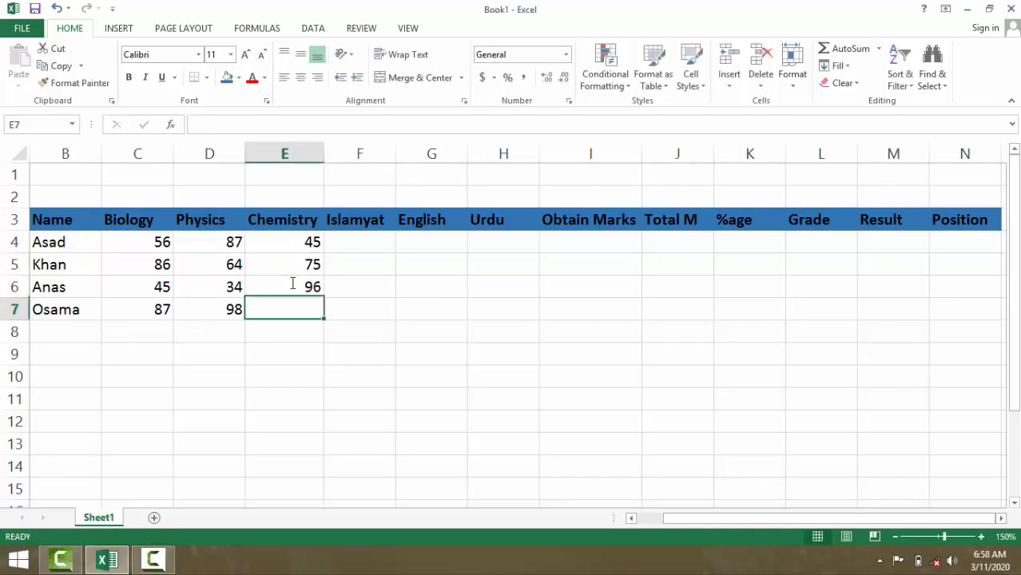
{"action": "type", "text": "565"}
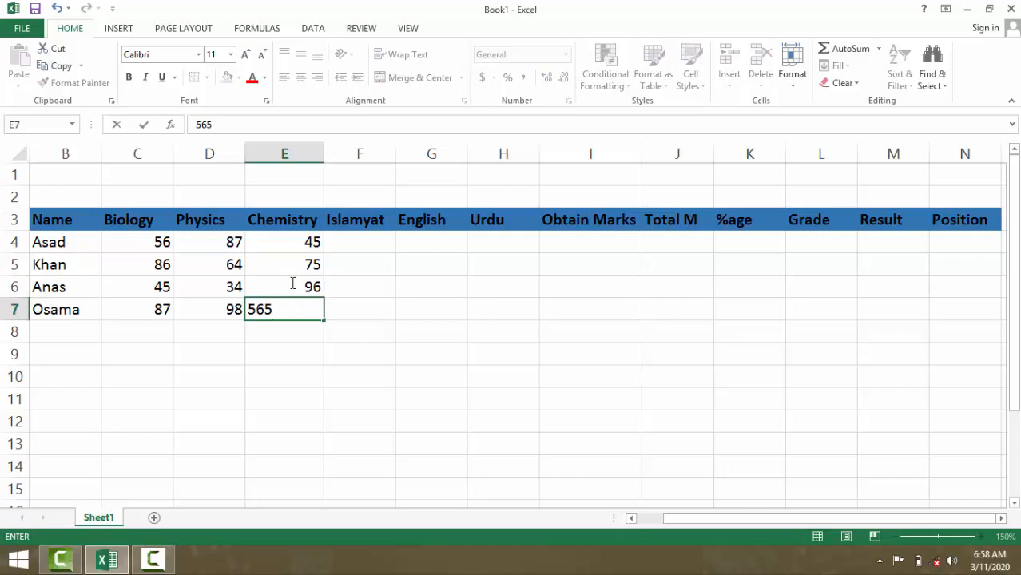
{"action": "key", "text": "BackSpace"}
{"action": "key", "text": "Tab"}
Step: Enter the Islamyat marks 89, 56, 45 and 78 in cells F4 to F7
{"action": "key", "text": "Up"}
{"action": "key", "text": "Up"}
{"action": "key", "text": "Up"}
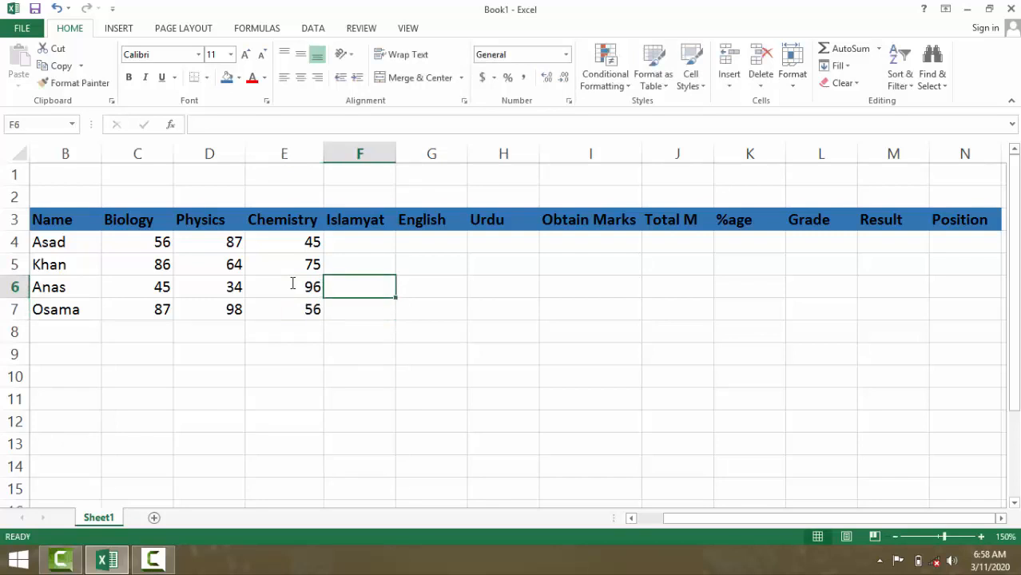
{"action": "type", "text": "898"}
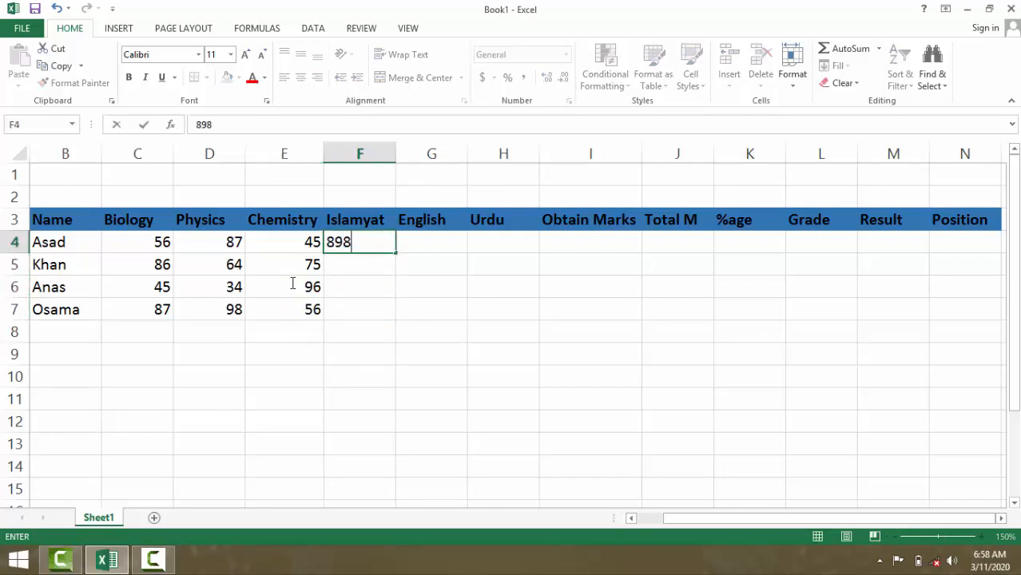
{"action": "key", "text": "BackSpace"}
{"action": "key", "text": "Return"}
{"action": "type", "text": "56"}
{"action": "key", "text": "Return"}
{"action": "type", "text": "45"}
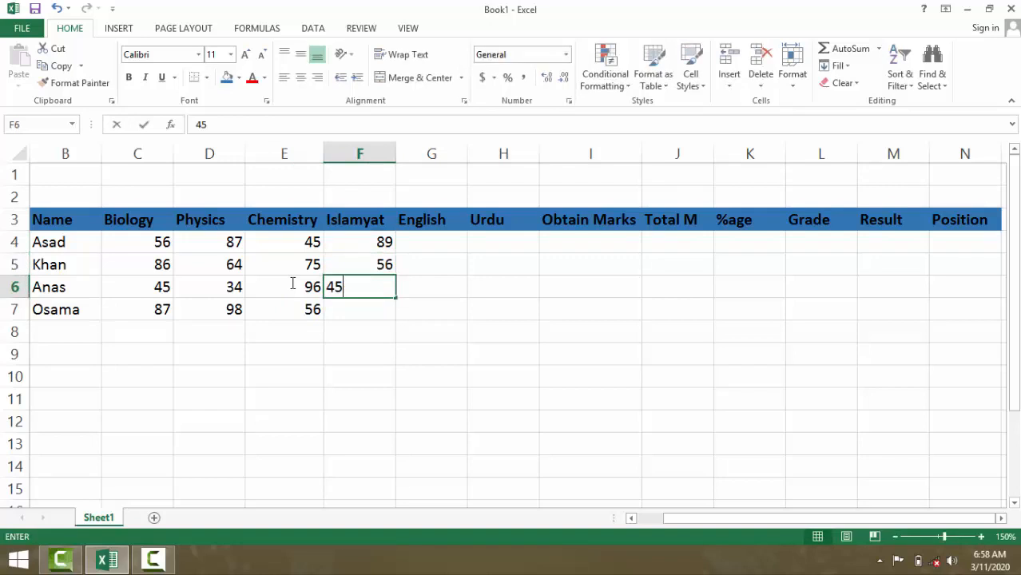
{"action": "key", "text": "Return"}
{"action": "type", "text": "78"}
{"action": "key", "text": "Tab"}
Step: Enter the English marks 89, 56, 53 and 34 in cells G4 to G7
{"action": "key", "text": "Up"}
{"action": "key", "text": "Up"}
{"action": "key", "text": "Up"}
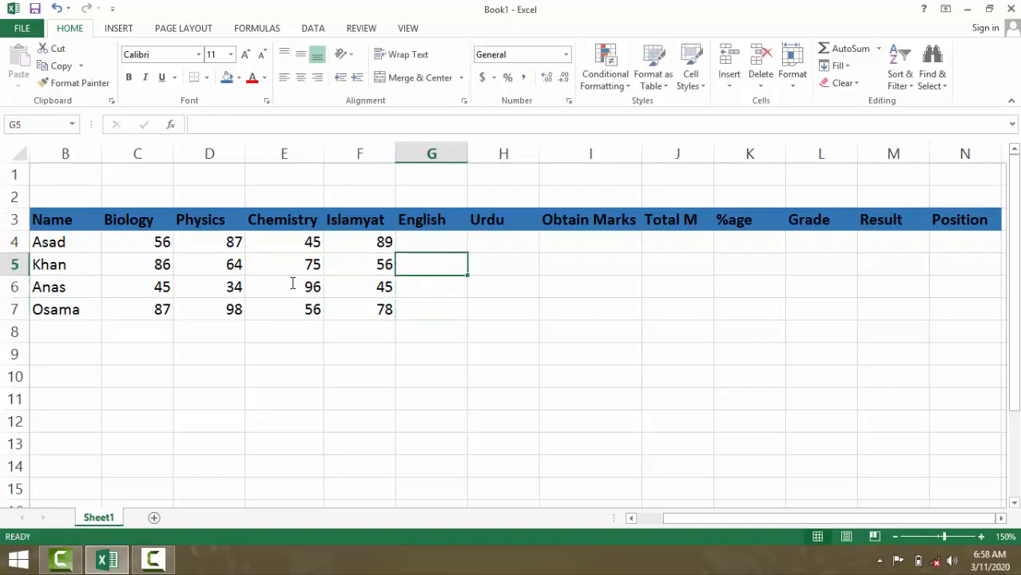
{"action": "type", "text": "89"}
{"action": "key", "text": "Return"}
{"action": "type", "text": "56"}
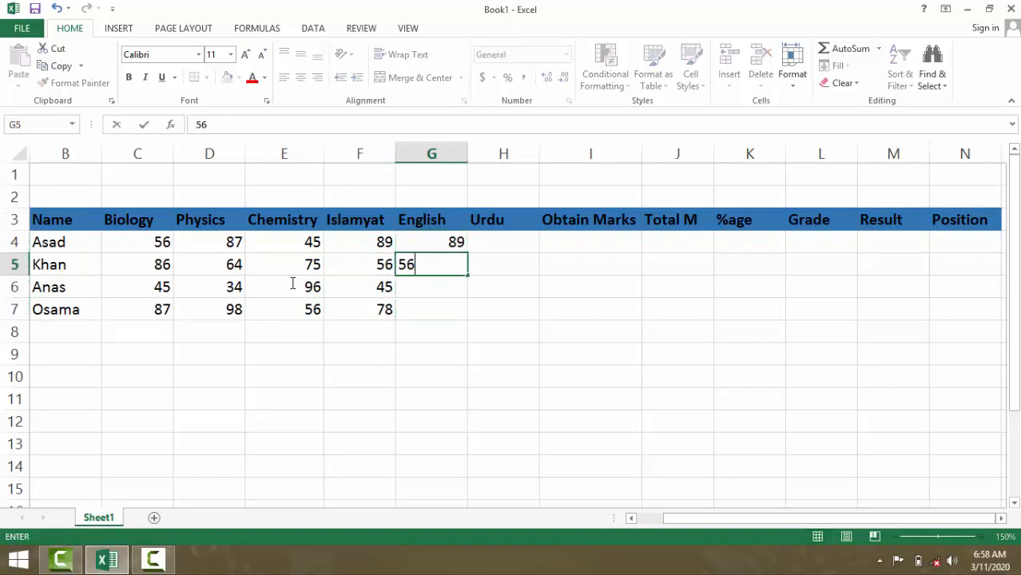
{"action": "key", "text": "Return"}
{"action": "type", "text": "53"}
{"action": "key", "text": "Return"}
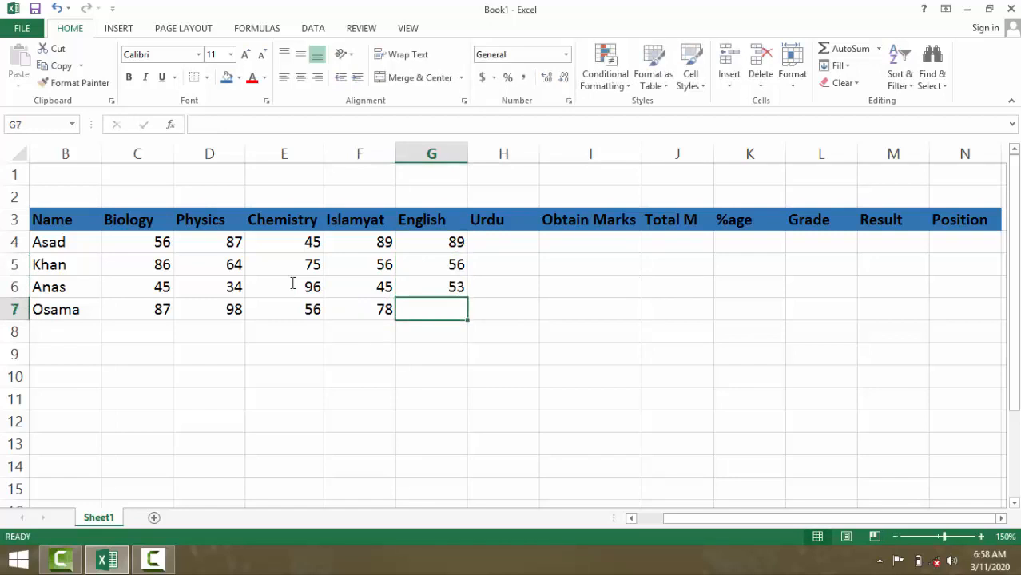
{"action": "type", "text": "34"}
{"action": "key", "text": "Return"}
Step: Enter the Urdu marks 76 and 45 in cells H4 and H5
{"action": "key", "text": "Right"}
{"action": "key", "text": "Up"}
{"action": "key", "text": "Up"}
{"action": "key", "text": "Up"}
{"action": "key", "text": "Up"}
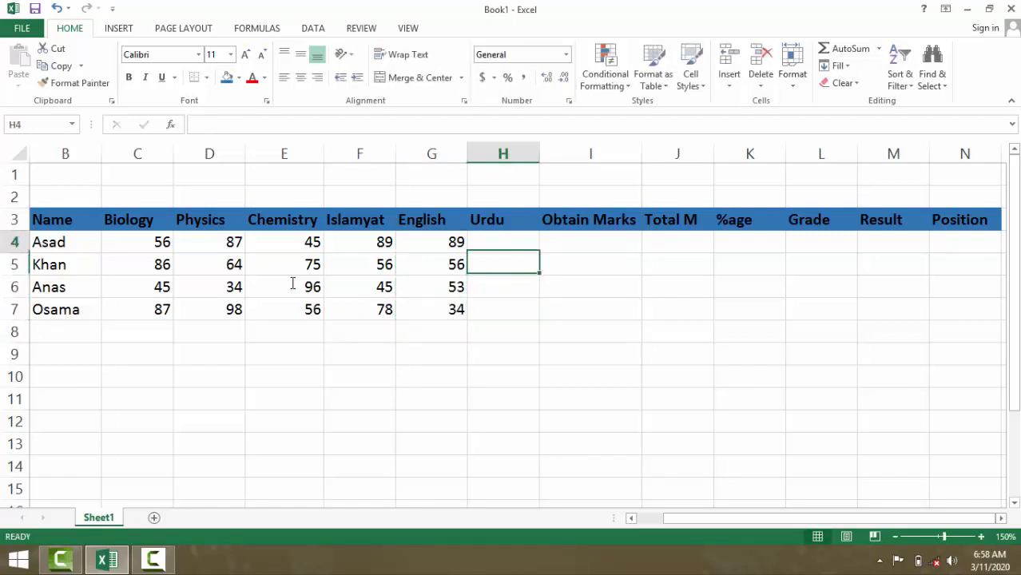
{"action": "type", "text": "76"}
{"action": "key", "text": "Return"}
{"action": "type", "text": "45"}
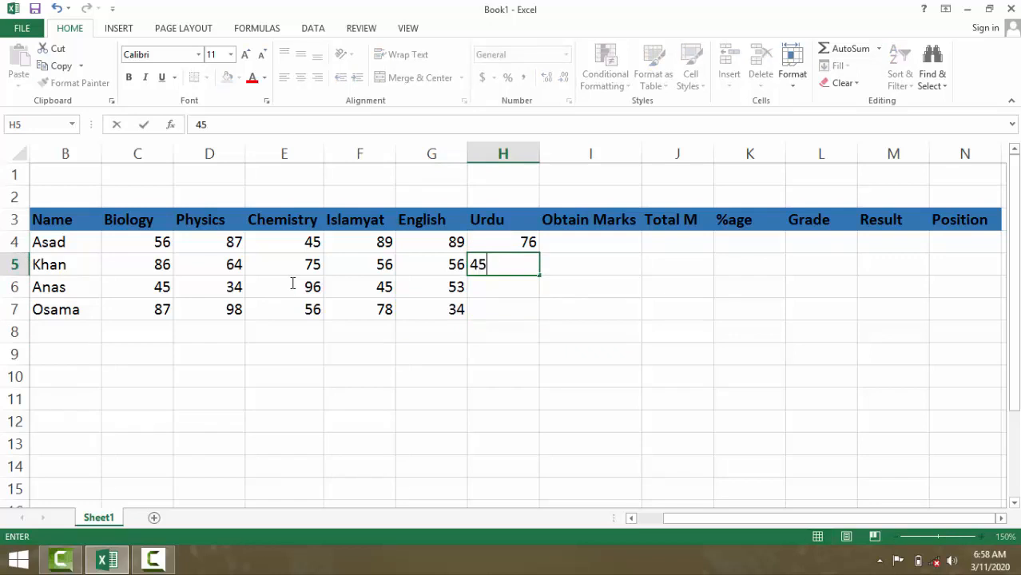
{"action": "key", "text": "Return"}
Step: Enter the Urdu marks 65 and 54 in cells H6 and H7
{"action": "type", "text": "65"}
{"action": "key", "text": "ctrl+Return"}
{"action": "key", "text": "Return"}
{"action": "type", "text": "3"}
{"action": "key", "text": "Return"}
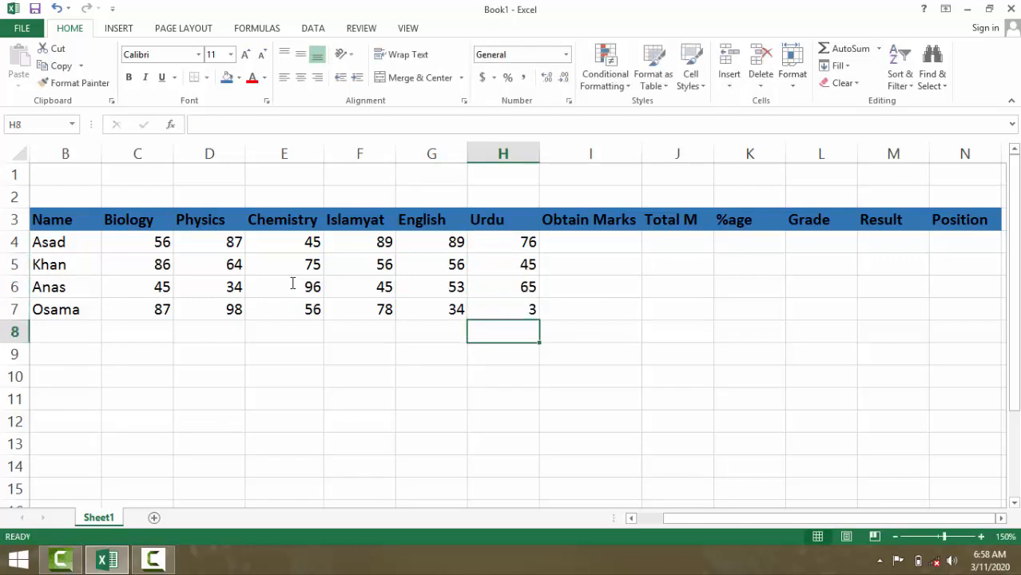
{"action": "key", "text": "Up"}
{"action": "type", "text": "54"}
{"action": "key", "text": "Return"}
Step: Center the subject marks horizontally in cells C4 to H8
{"action": "key", "text": "Right"}
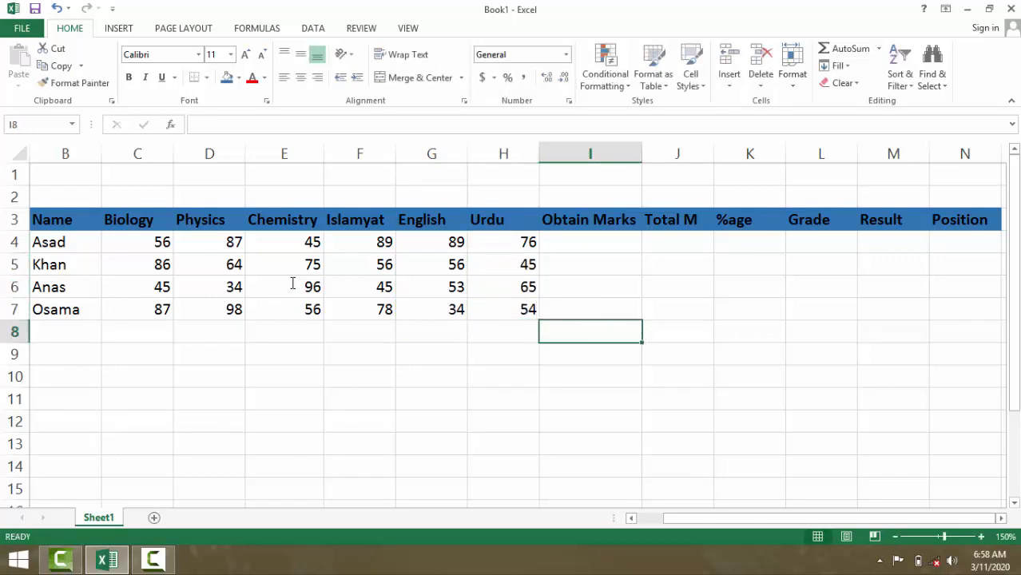
{"action": "key", "text": "Up"}
{"action": "key", "text": "Up"}
{"action": "key", "text": "Up"}
{"action": "key", "text": "Up"}
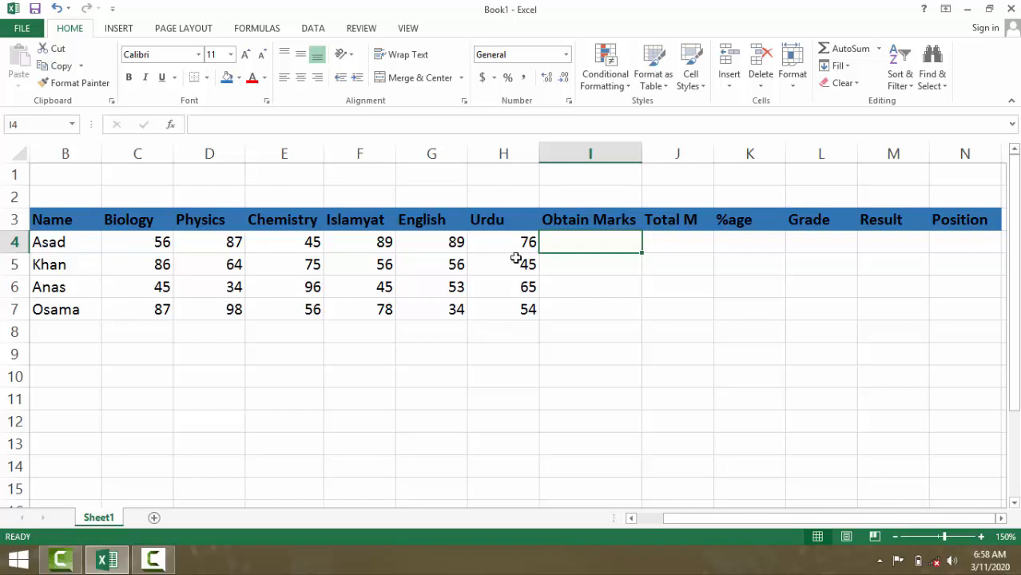
{"action": "left_click_drag", "start_coordinate": [508, 244], "coordinate": [160, 319]}
{"action": "left_click", "coordinate": [301, 78]}
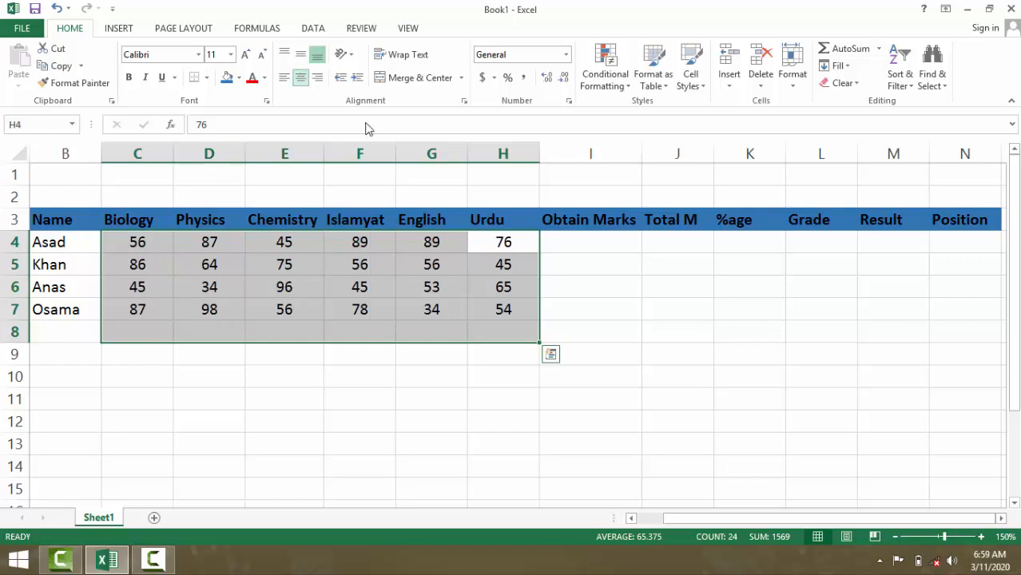
Step: Review the subject headers from Biology to Urdu to work out the total marks available
{"action": "left_click", "coordinate": [587, 246]}
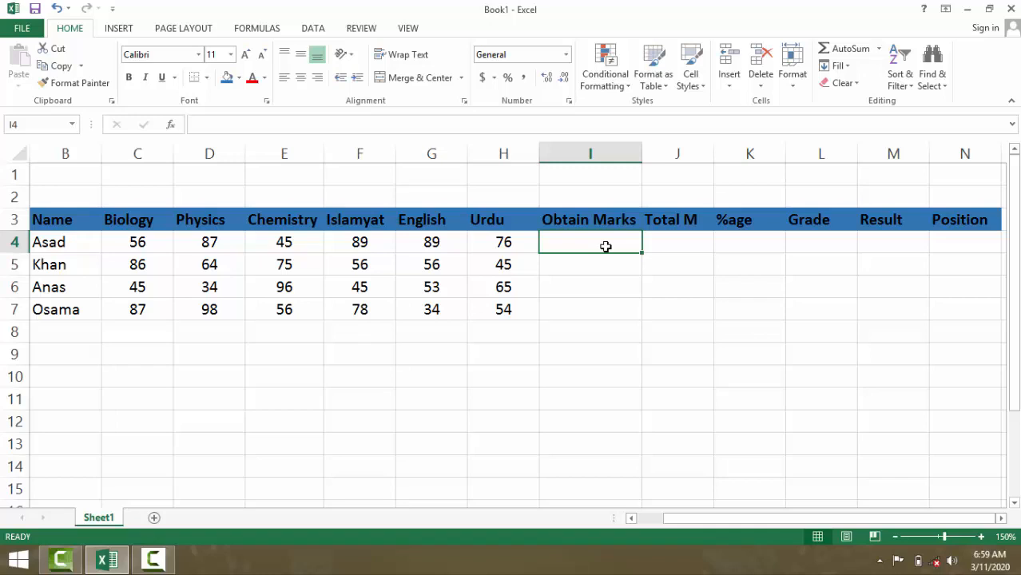
{"action": "left_click", "coordinate": [661, 245]}
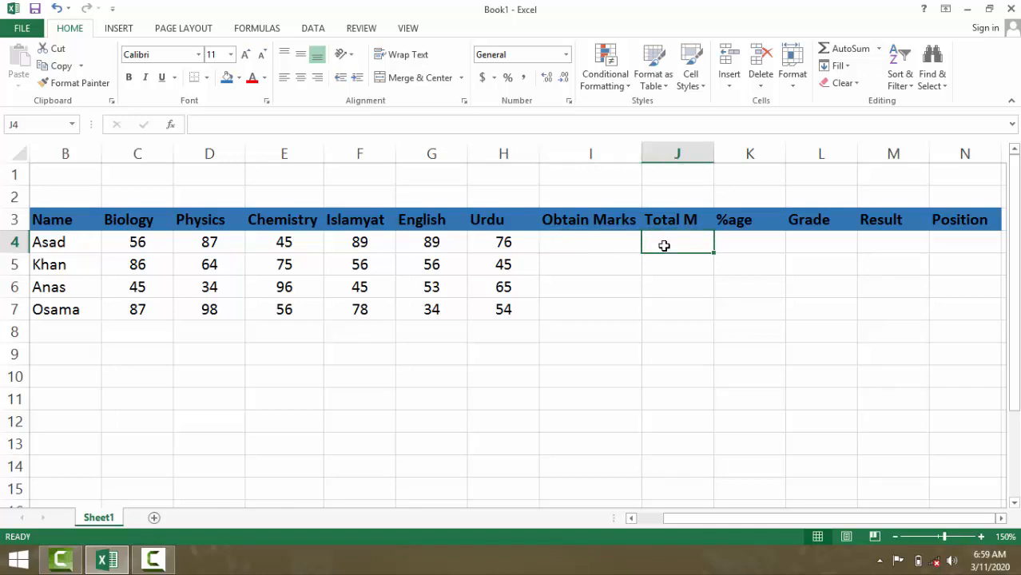
{"action": "left_click", "coordinate": [132, 219]}
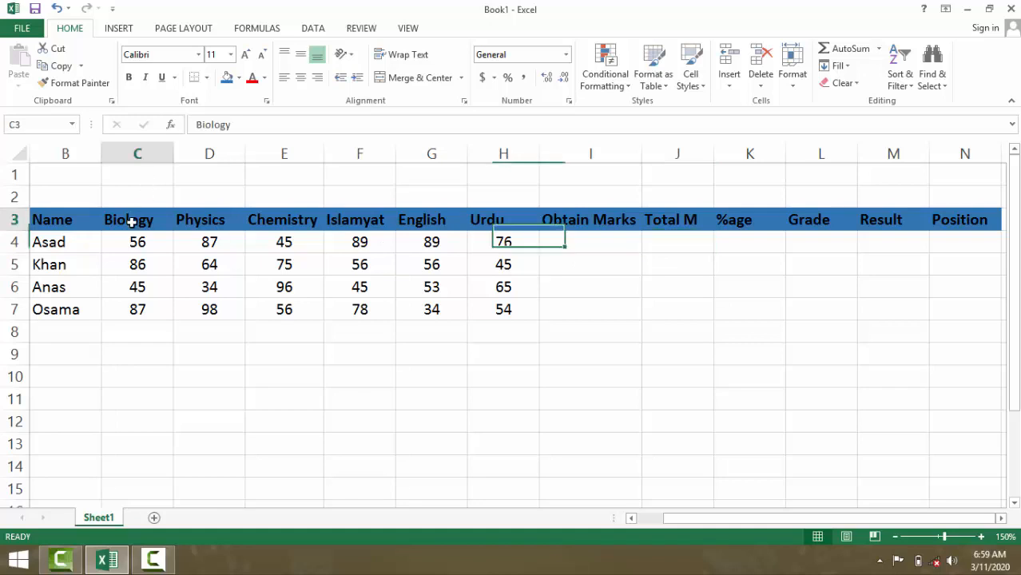
{"action": "left_click", "coordinate": [209, 220]}
{"action": "left_click", "coordinate": [284, 220]}
{"action": "left_click", "coordinate": [360, 221]}
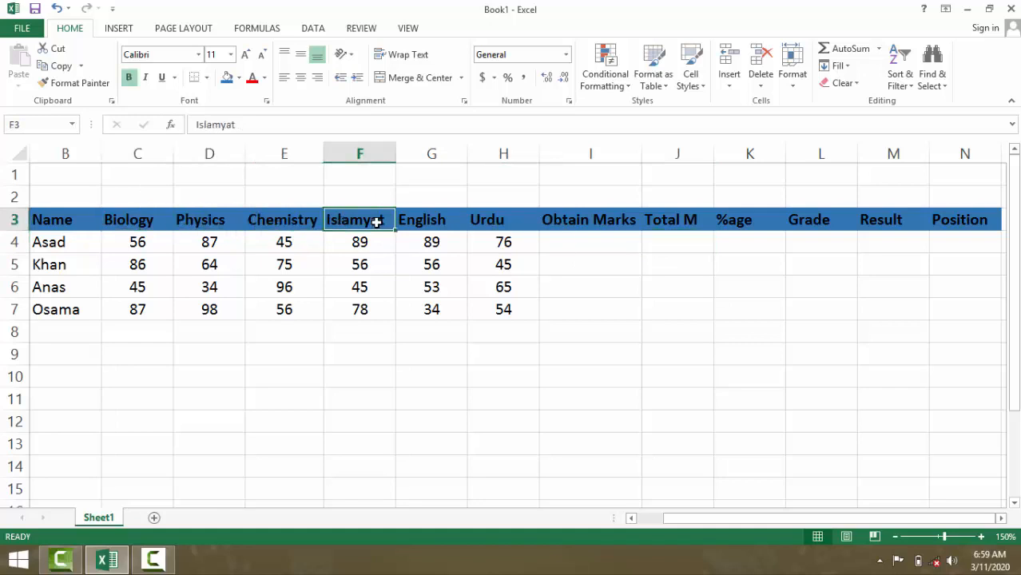
{"action": "left_click", "coordinate": [404, 223]}
{"action": "left_click", "coordinate": [501, 223]}
Step: Enter 600 in cell I4, center cells I4 to I7 and fill the value down to I7
{"action": "left_click", "coordinate": [568, 242]}
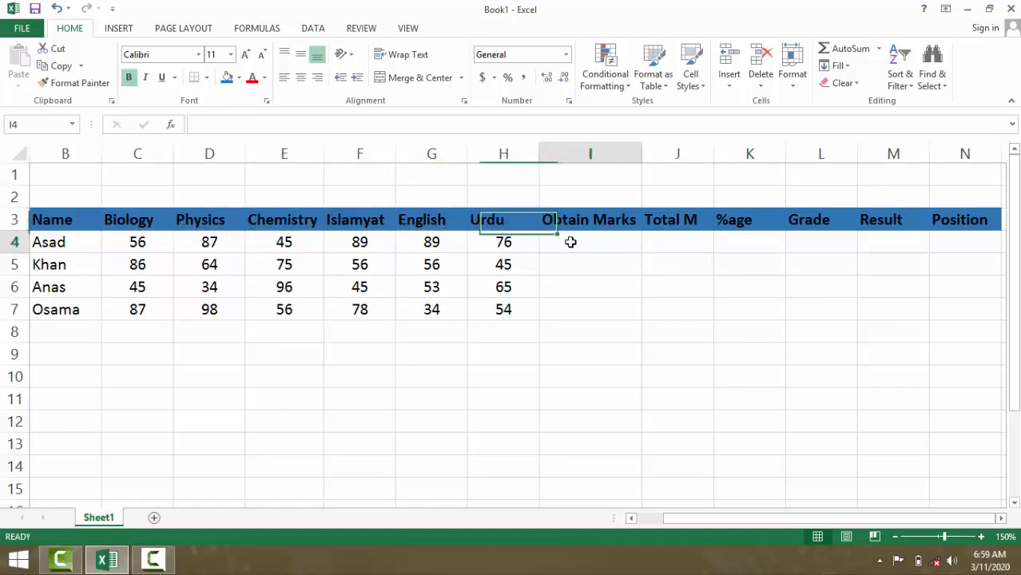
{"action": "type", "text": "600"}
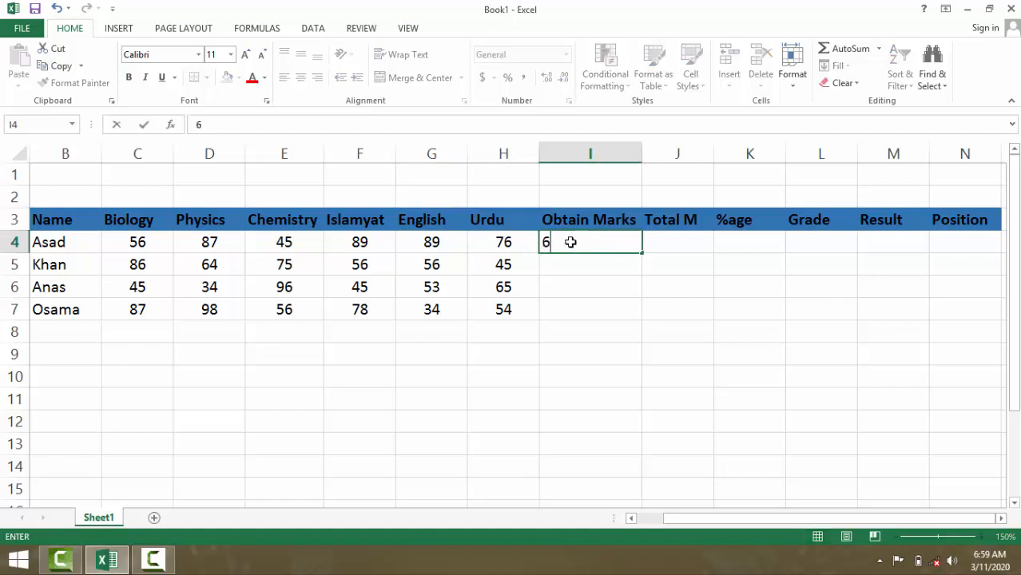
{"action": "left_click", "coordinate": [583, 273]}
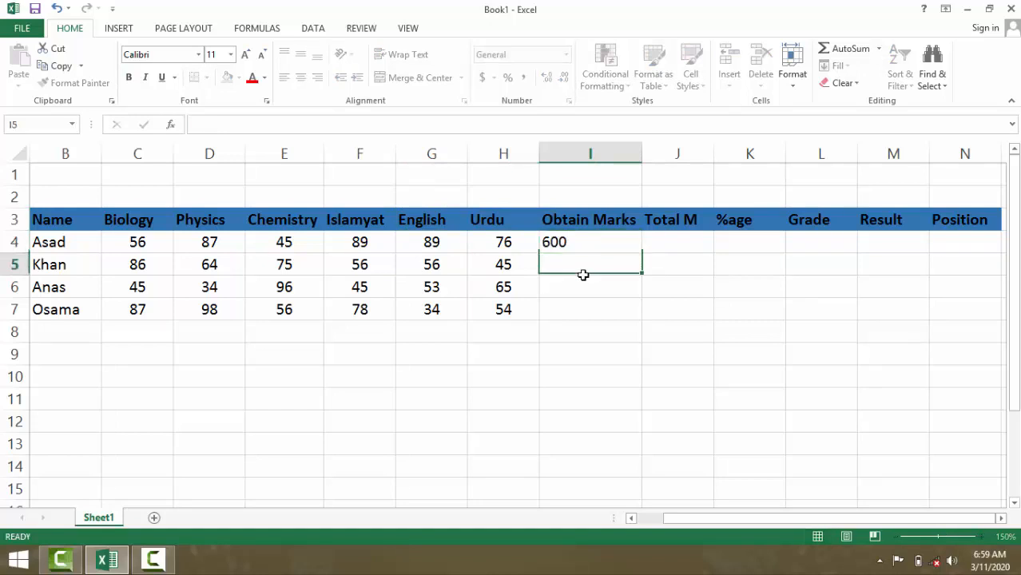
{"action": "left_click_drag", "start_coordinate": [587, 237], "coordinate": [584, 306]}
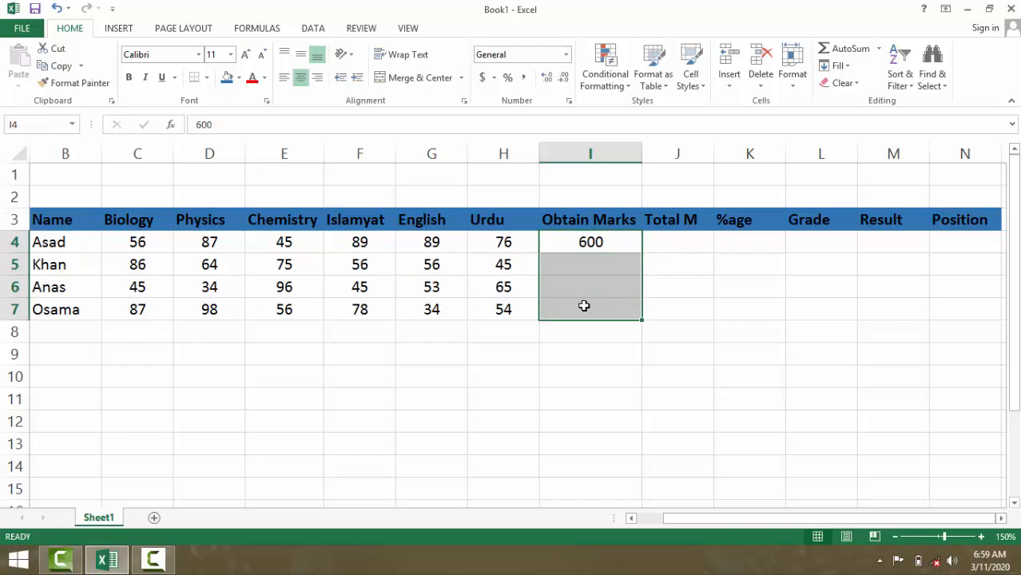
{"action": "key", "text": "ctrl+d"}
{"action": "left_click", "coordinate": [496, 379]}
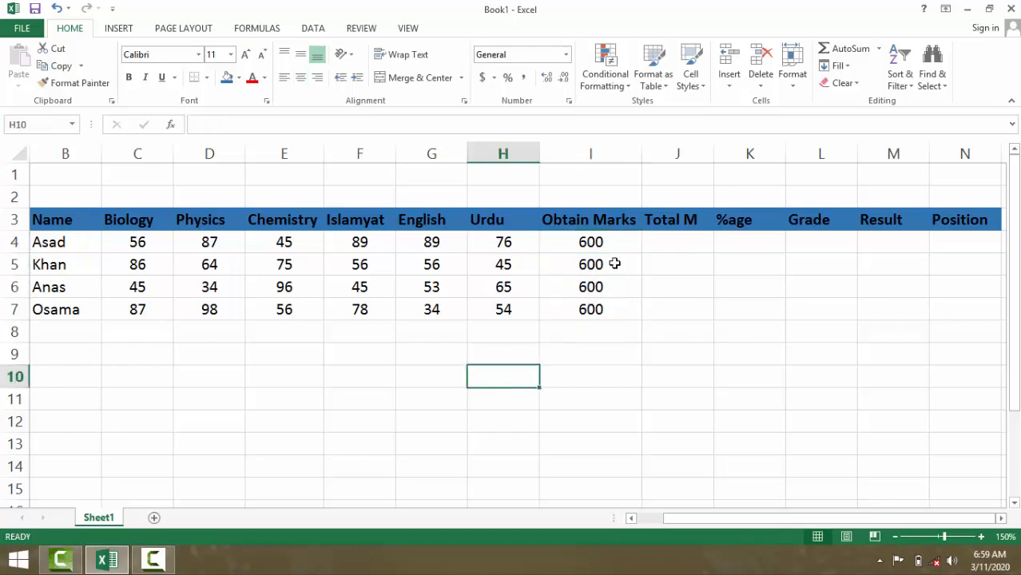
Step: Move the 600 values from the Obtain Marks cells I4 to I7 into the Total M cells J4 to J7
{"action": "left_click_drag", "start_coordinate": [588, 240], "coordinate": [586, 305]}
{"action": "key", "text": "ctrl+c"}
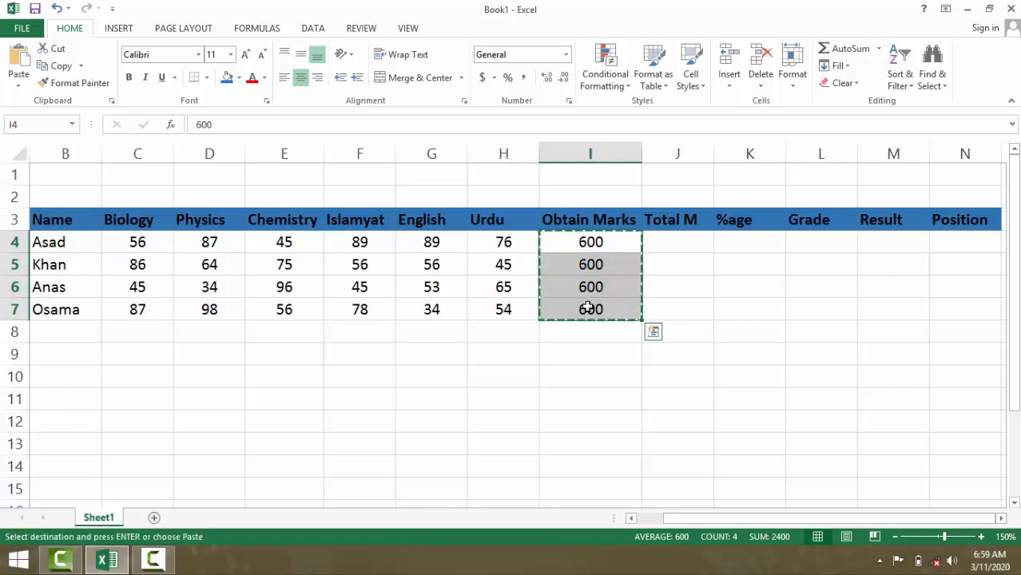
{"action": "left_click", "coordinate": [679, 241]}
{"action": "key", "text": "Return"}
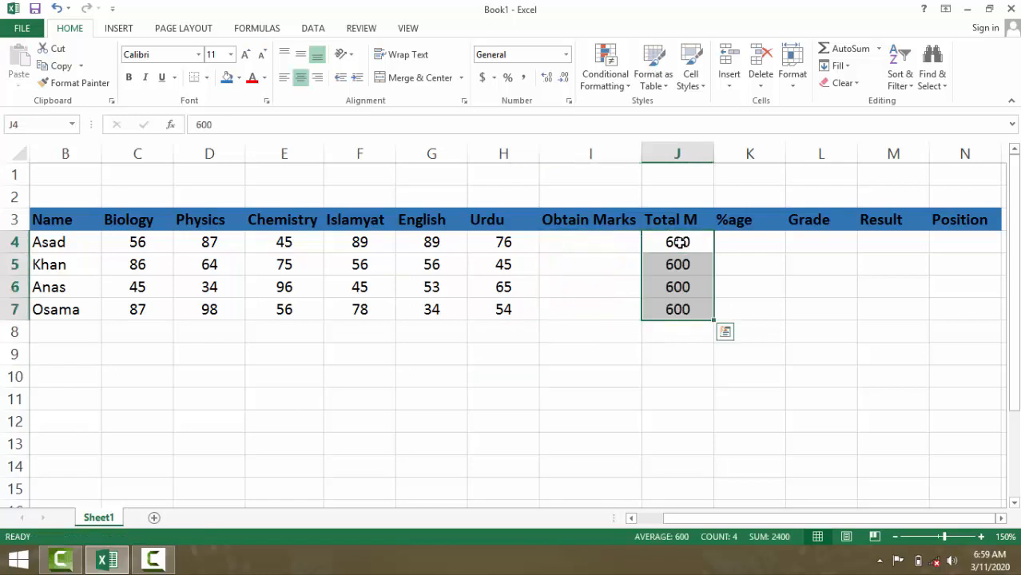
{"action": "left_click", "coordinate": [609, 289]}
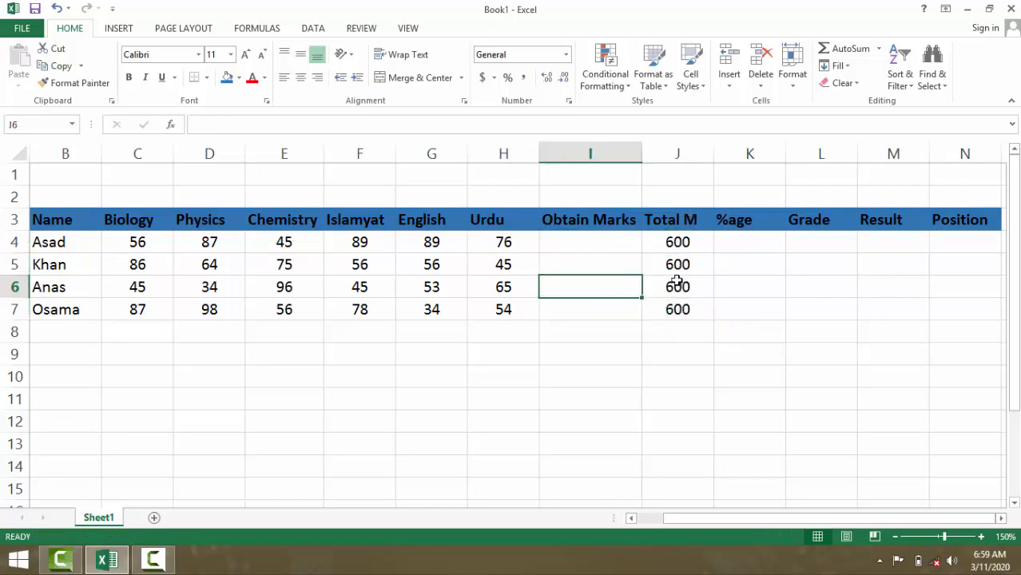
Step: Calculate the obtained marks in cell I4 with =SUM(C4:H4) and fill the formula down to I7
{"action": "left_click", "coordinate": [589, 236]}
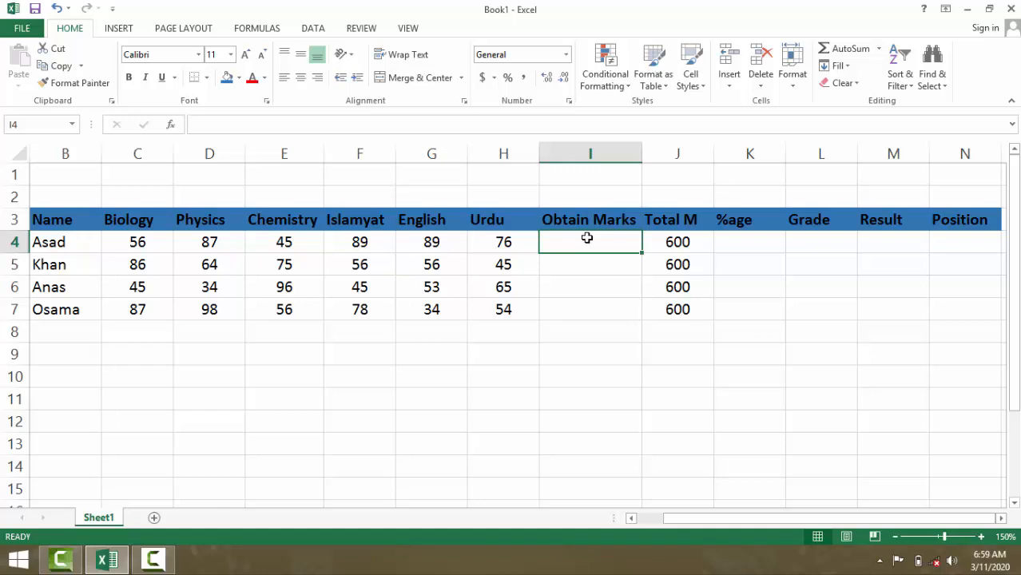
{"action": "type", "text": "=sum"}
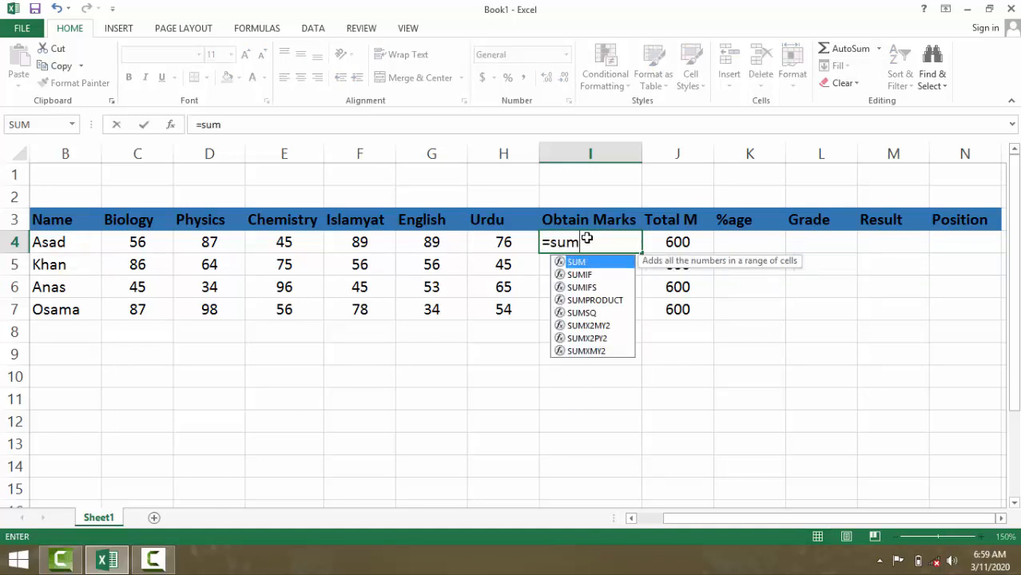
{"action": "type", "text": "("}
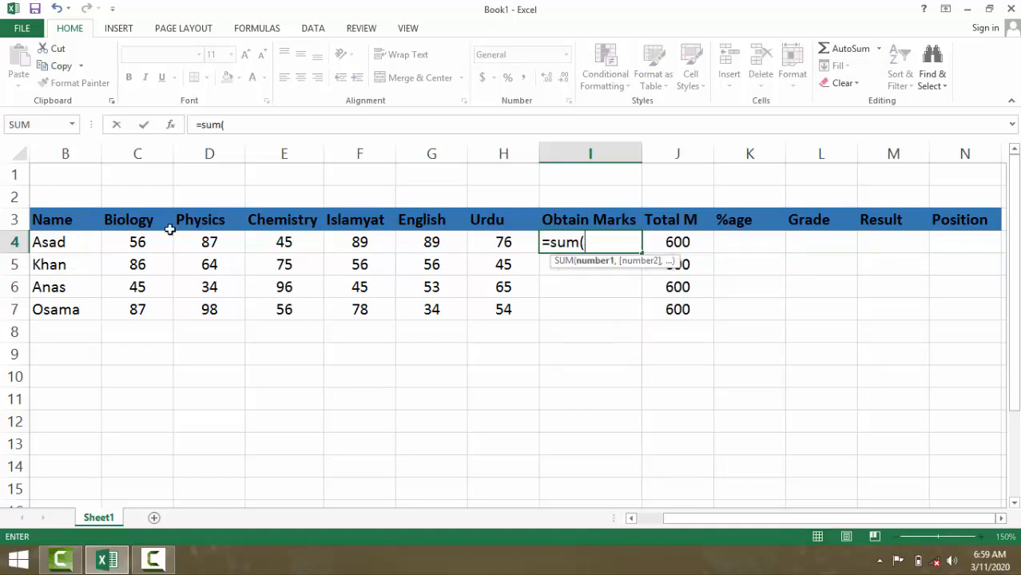
{"action": "left_click_drag", "start_coordinate": [108, 244], "coordinate": [480, 246]}
{"action": "type", "text": ")"}
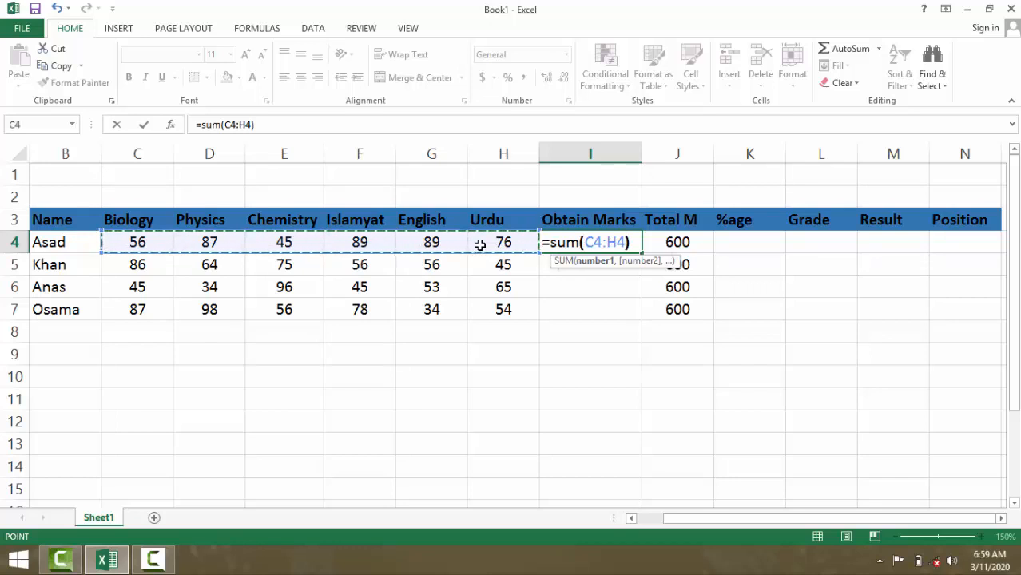
{"action": "key", "text": "Return"}
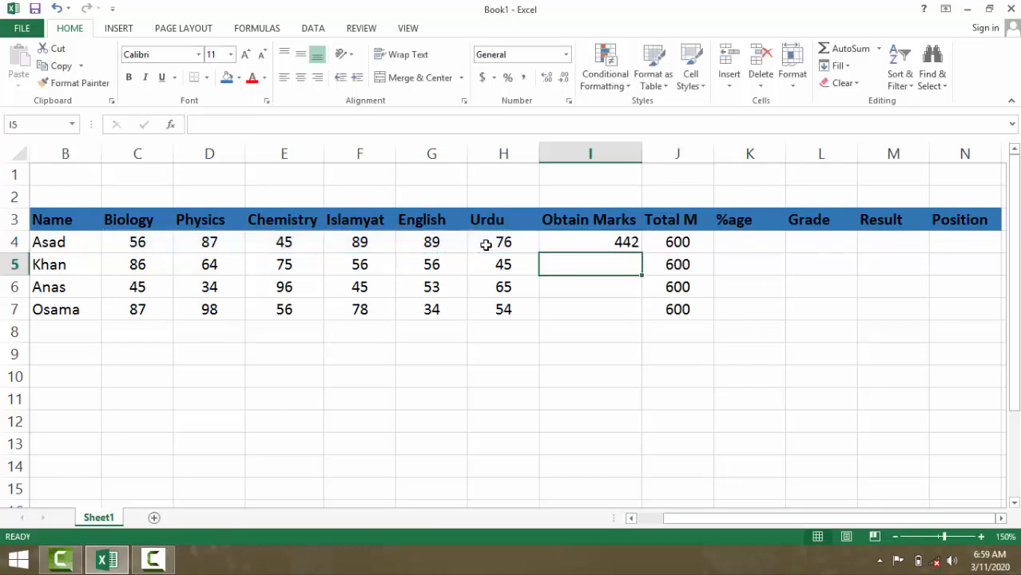
{"action": "left_click_drag", "start_coordinate": [583, 242], "coordinate": [582, 313]}
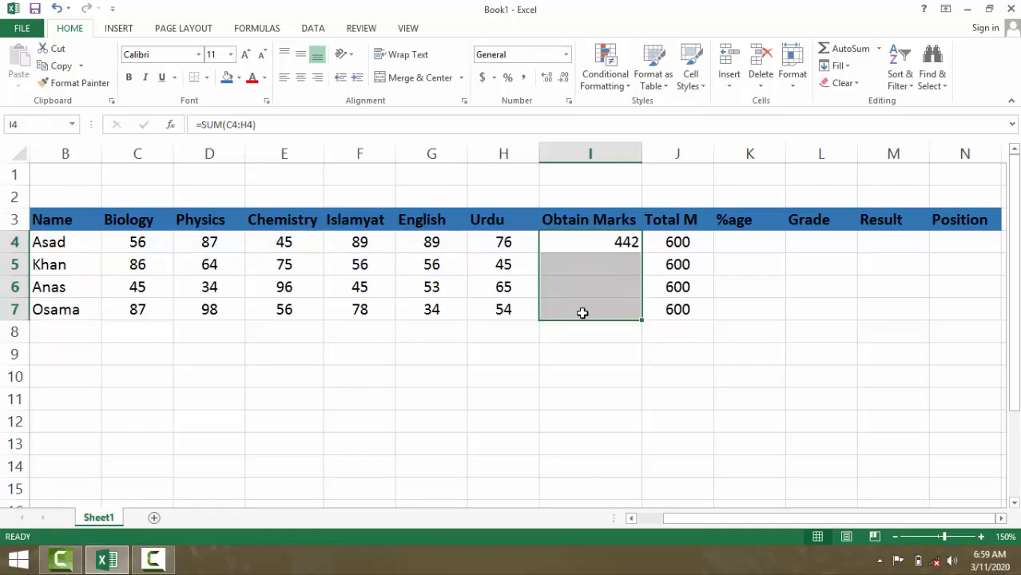
{"action": "key", "text": "ctrl+d"}
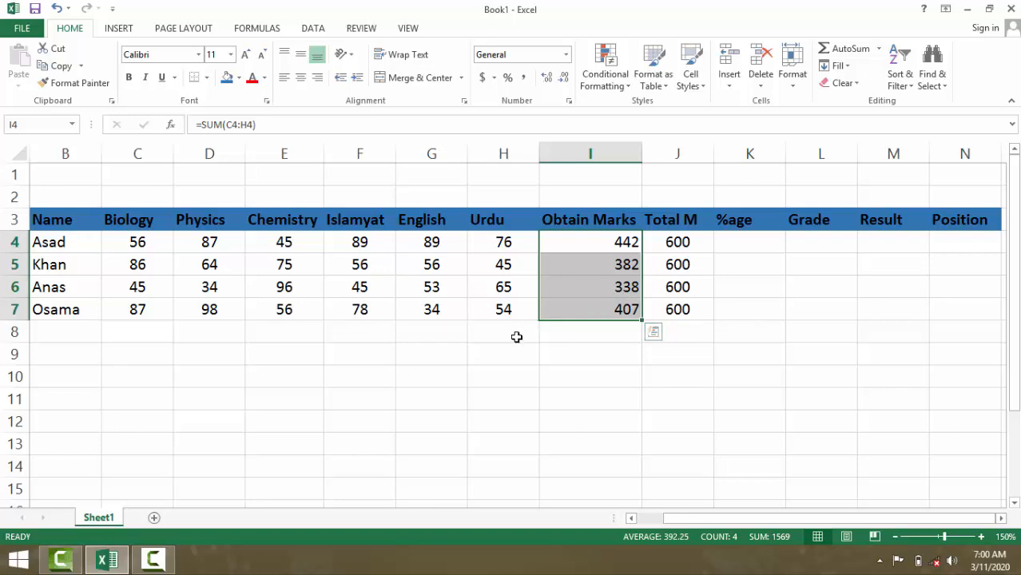
Step: Check the sum formulas in the Obtain Marks cells I4 to I7
{"action": "left_click_drag", "start_coordinate": [516, 337], "coordinate": [722, 269]}
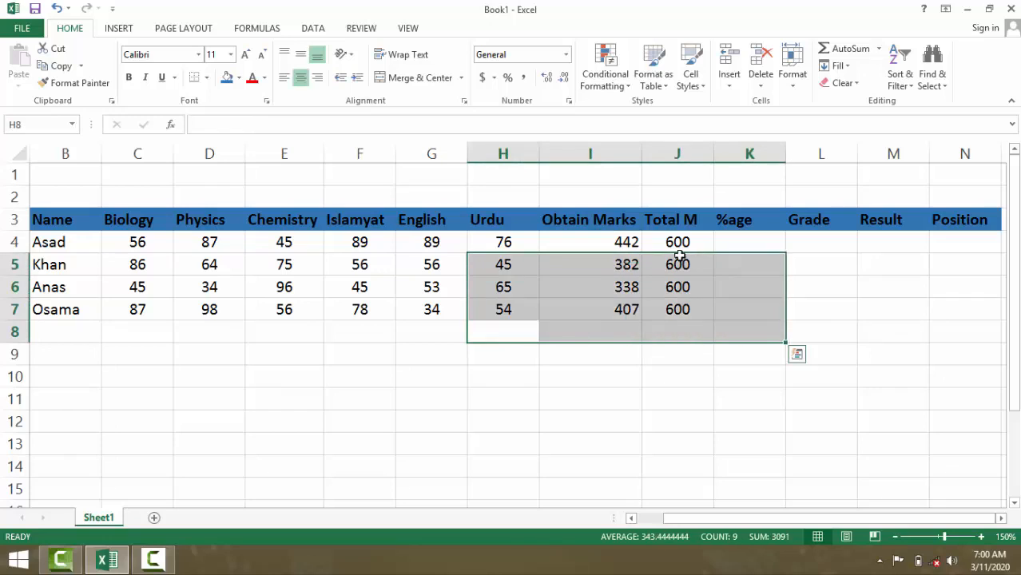
{"action": "left_click", "coordinate": [692, 395]}
{"action": "left_click", "coordinate": [753, 243]}
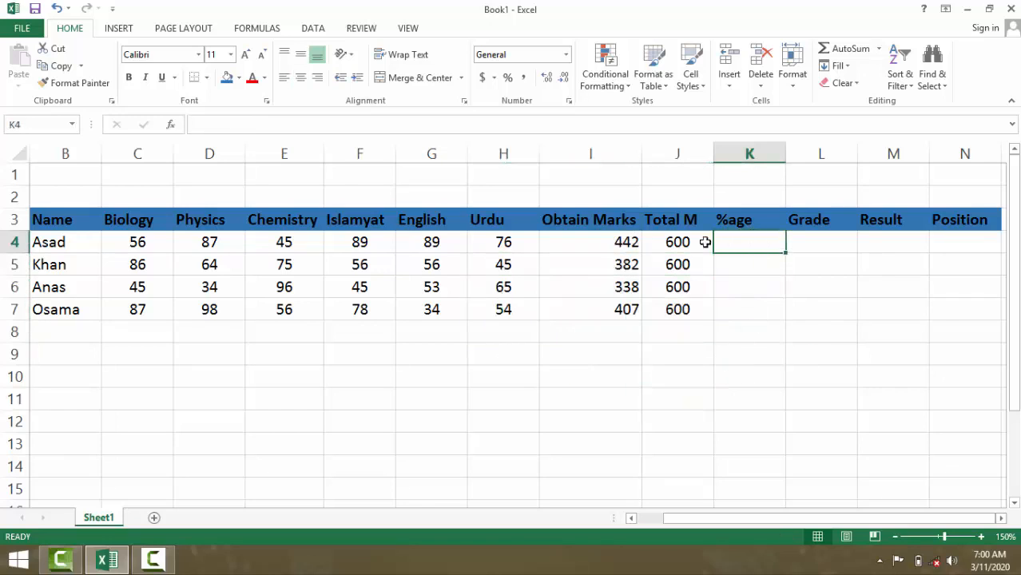
{"action": "left_click", "coordinate": [630, 242]}
{"action": "left_click", "coordinate": [624, 263]}
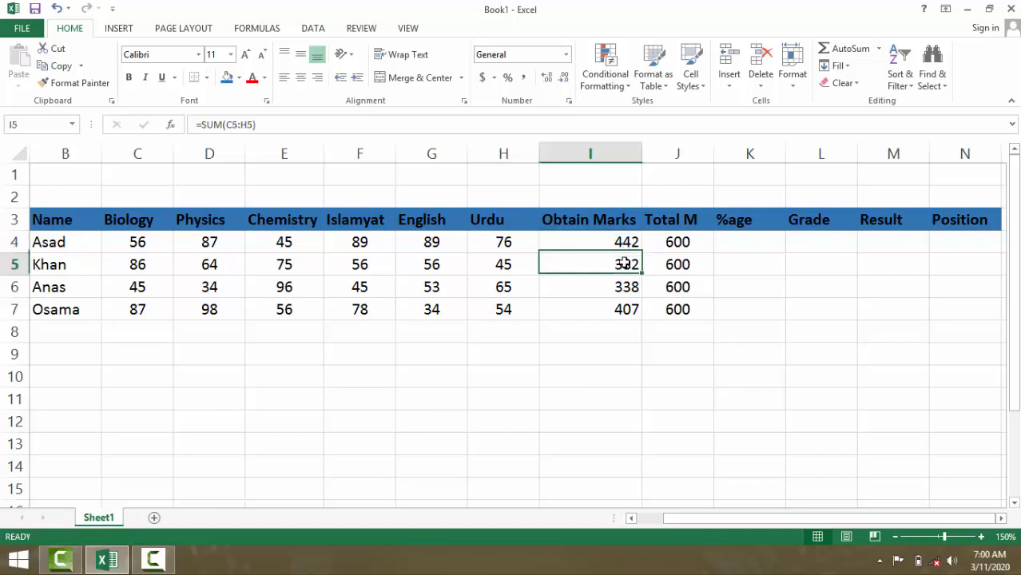
{"action": "left_click", "coordinate": [595, 287]}
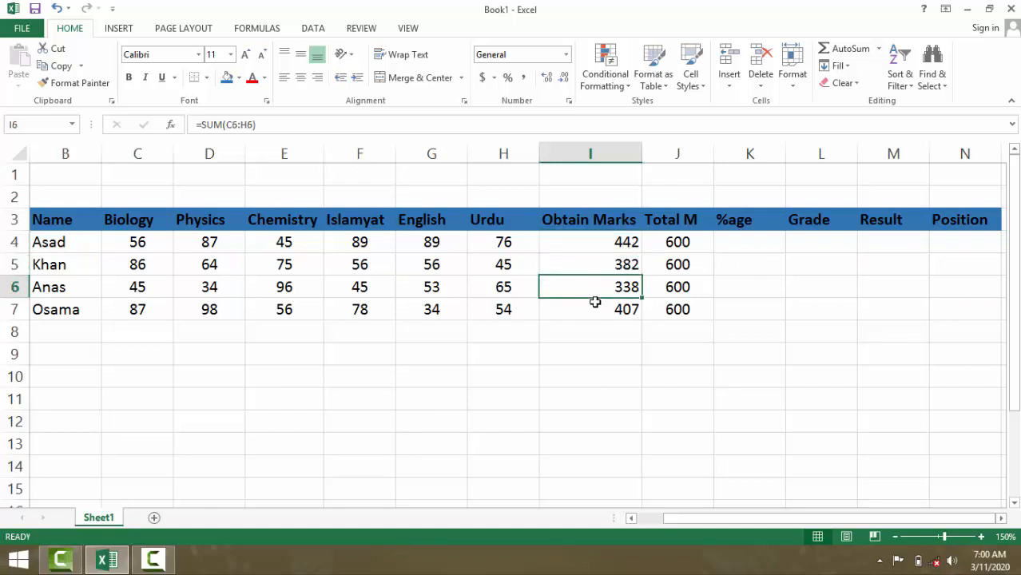
{"action": "left_click", "coordinate": [595, 303]}
Step: Calculate the percentage in cell K4 with =I4/J4*100 and fill the formula down to K7
{"action": "left_click", "coordinate": [750, 242]}
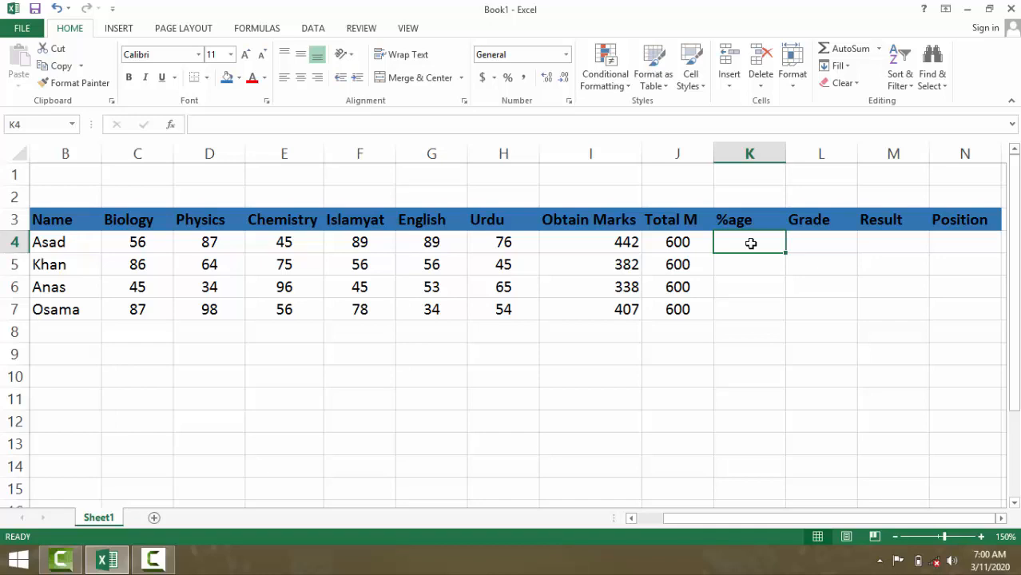
{"action": "type", "text": "="}
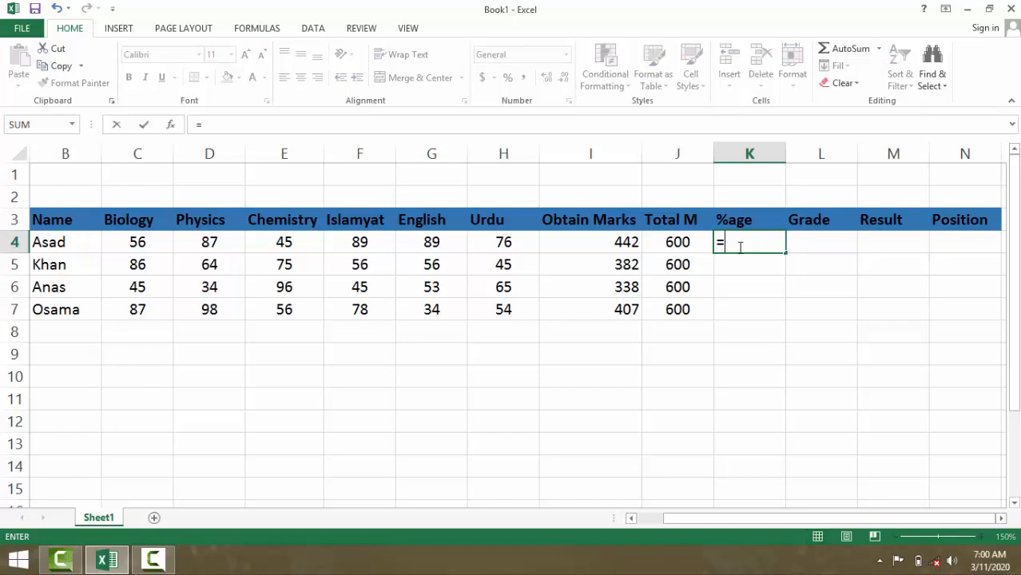
{"action": "left_click", "coordinate": [617, 243]}
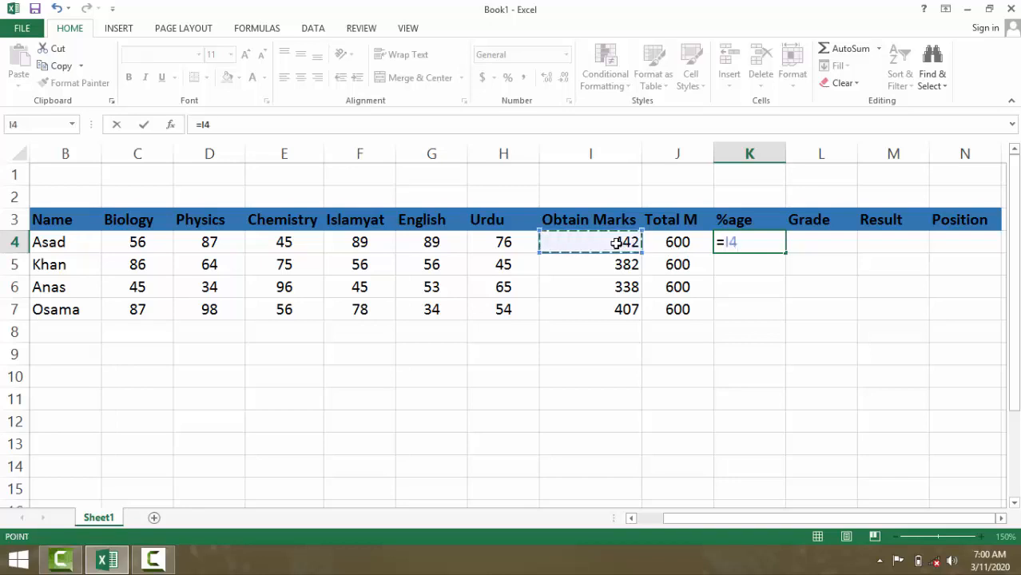
{"action": "type", "text": "/"}
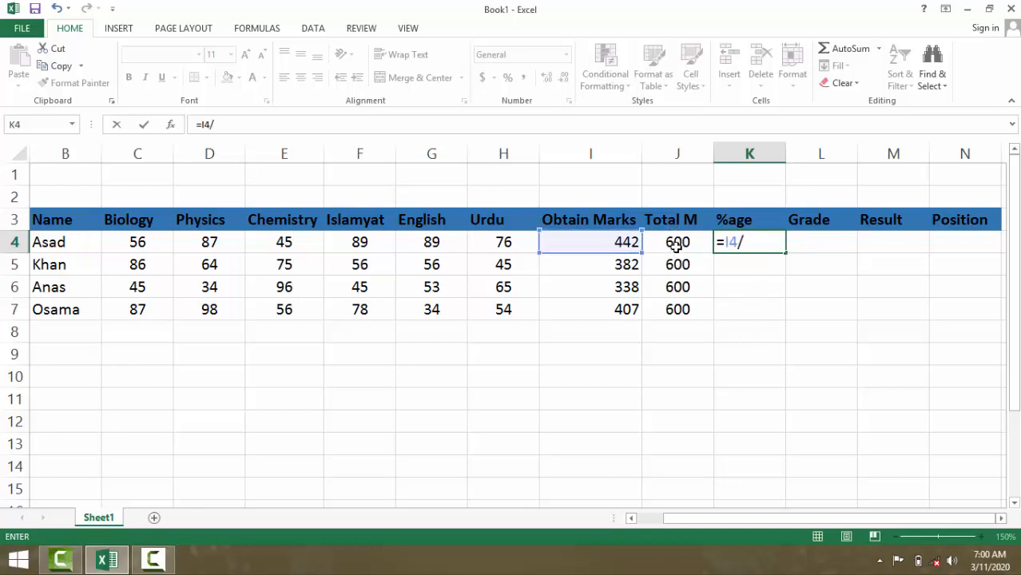
{"action": "left_click", "coordinate": [677, 243]}
{"action": "type", "text": "*"}
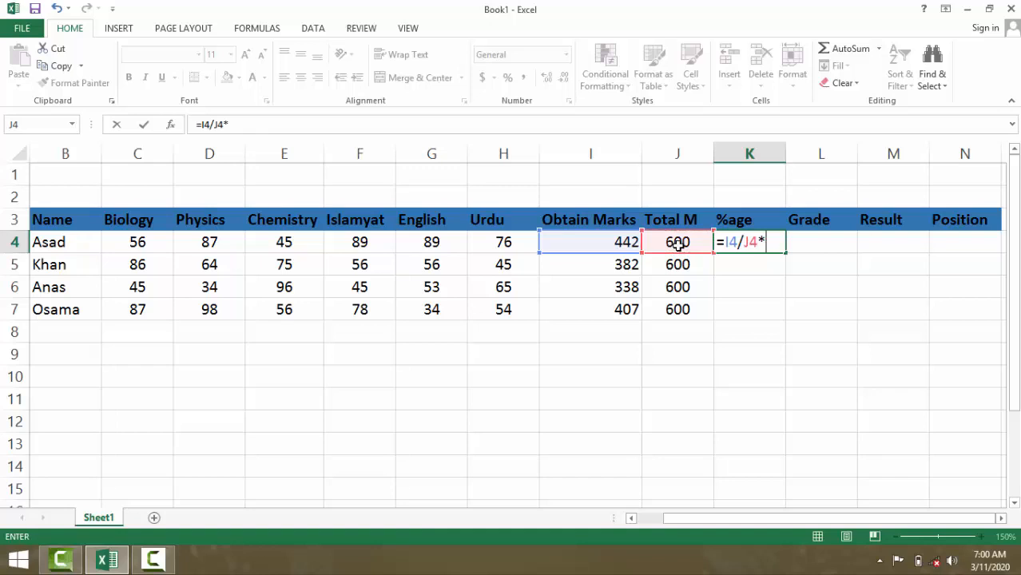
{"action": "type", "text": "100"}
{"action": "key", "text": "Return"}
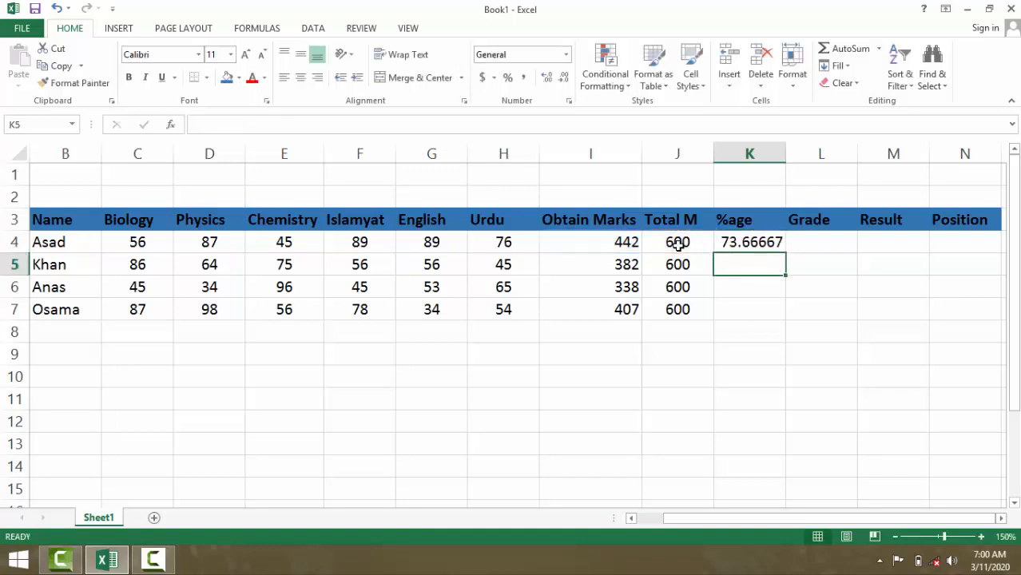
{"action": "left_click", "coordinate": [749, 246]}
{"action": "left_click_drag", "start_coordinate": [749, 246], "coordinate": [745, 301]}
{"action": "key", "text": "ctrl+d"}
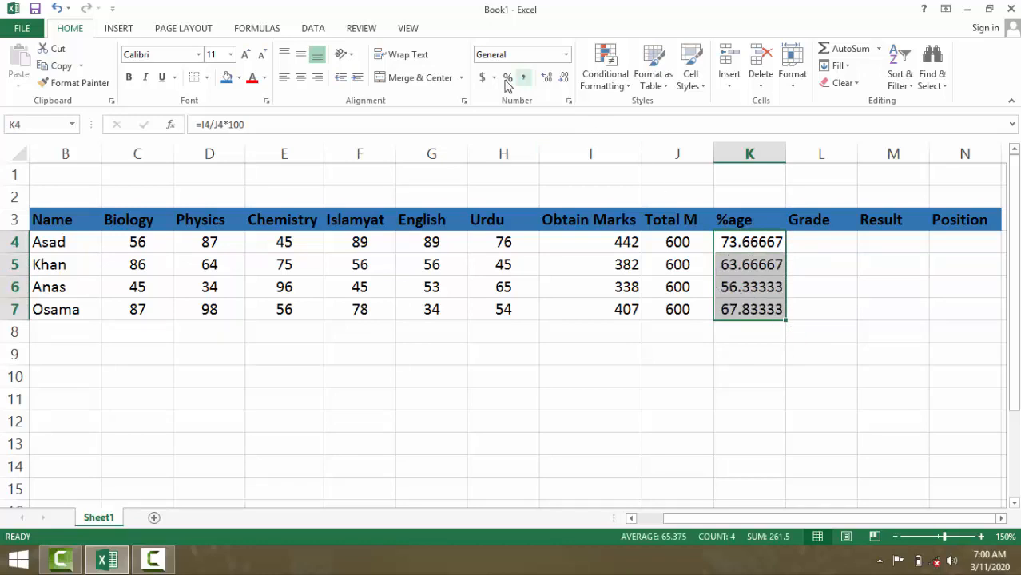
Step: Show the percentages in K4 to K7 with two decimals, and center them and the obtained marks in I4 to I7
{"action": "left_click", "coordinate": [562, 78]}
{"action": "left_click", "coordinate": [562, 78]}
{"action": "left_click", "coordinate": [562, 79]}
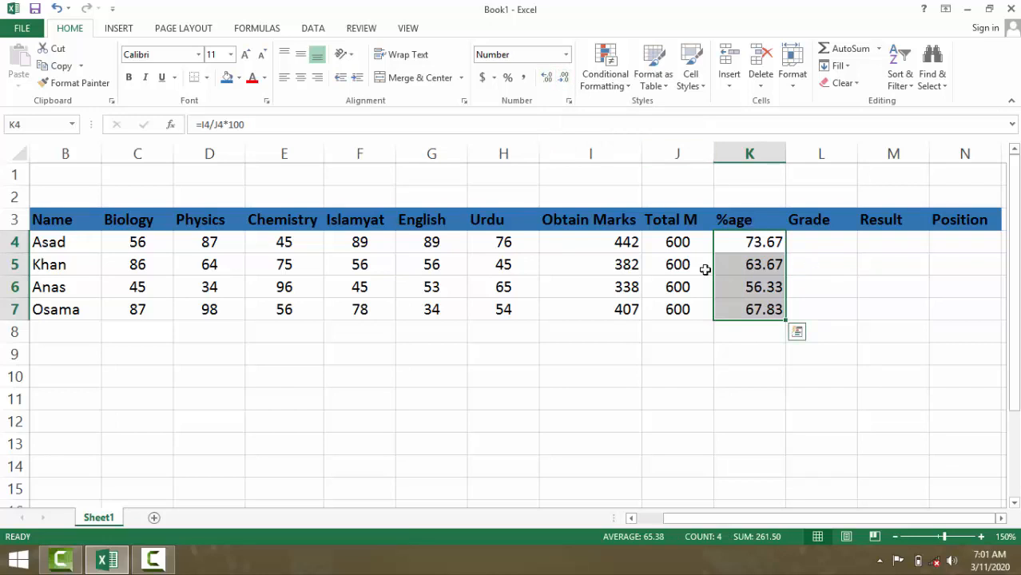
{"action": "left_click", "coordinate": [301, 77]}
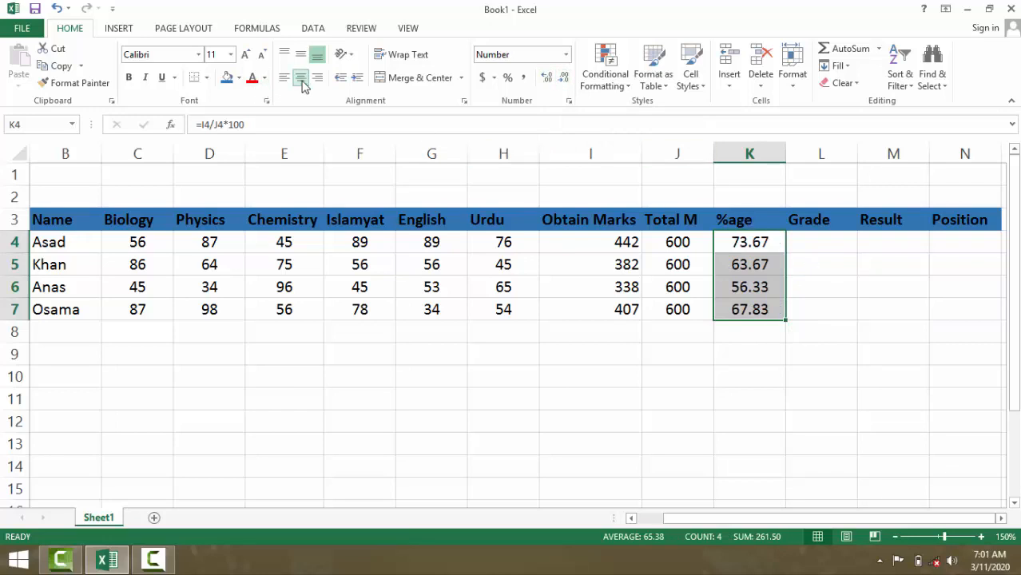
{"action": "left_click_drag", "start_coordinate": [567, 243], "coordinate": [564, 310]}
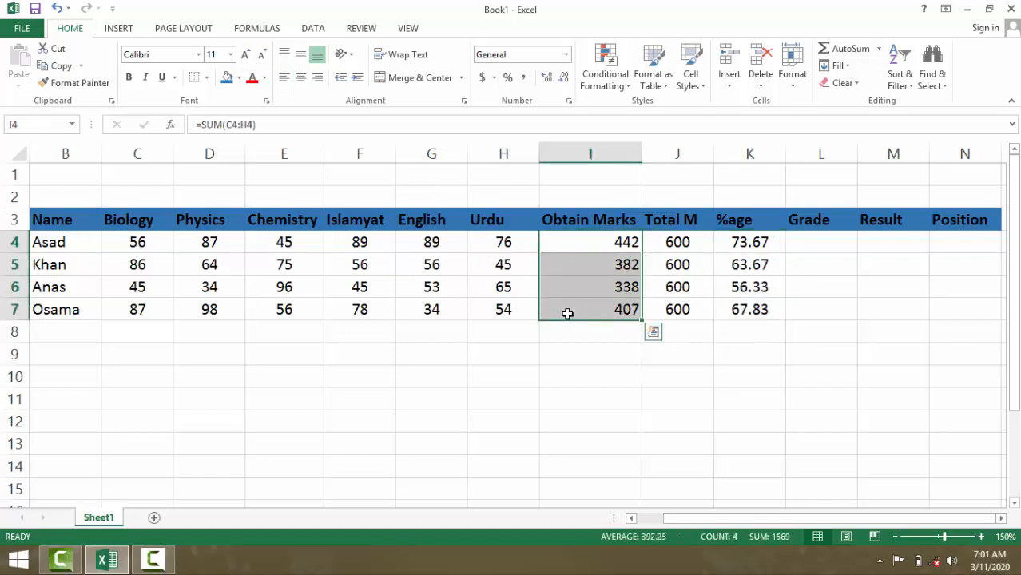
{"action": "left_click", "coordinate": [300, 78]}
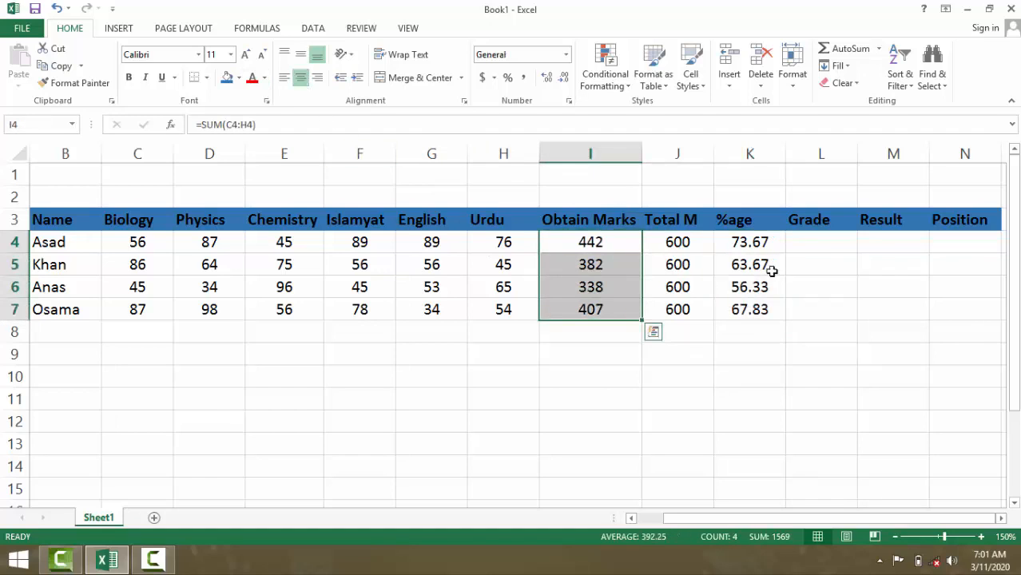
Step: Start the grade formula in cell L4 with an IF that returns "A1" when K4>=80
{"action": "left_click", "coordinate": [820, 245]}
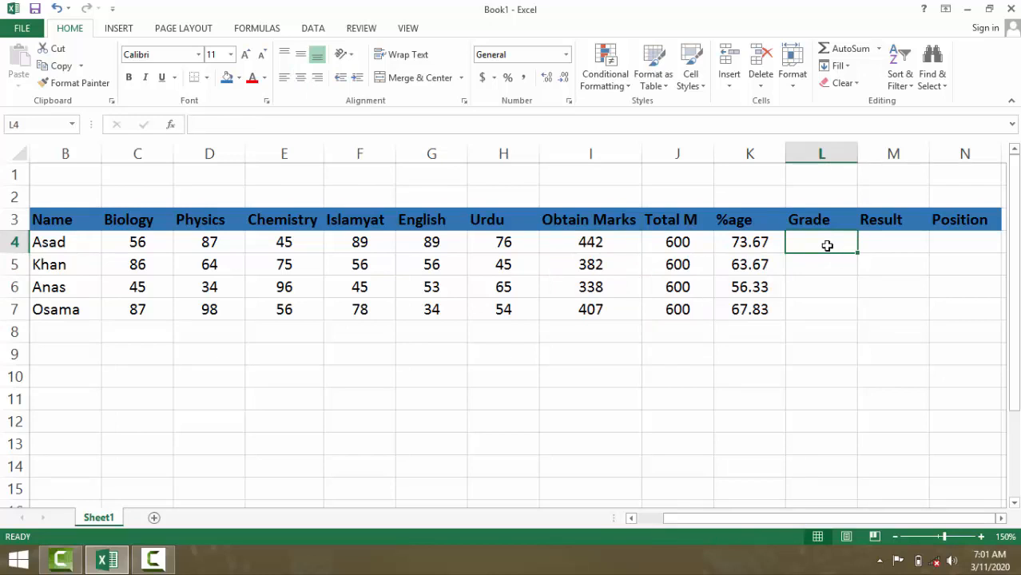
{"action": "type", "text": "=if("}
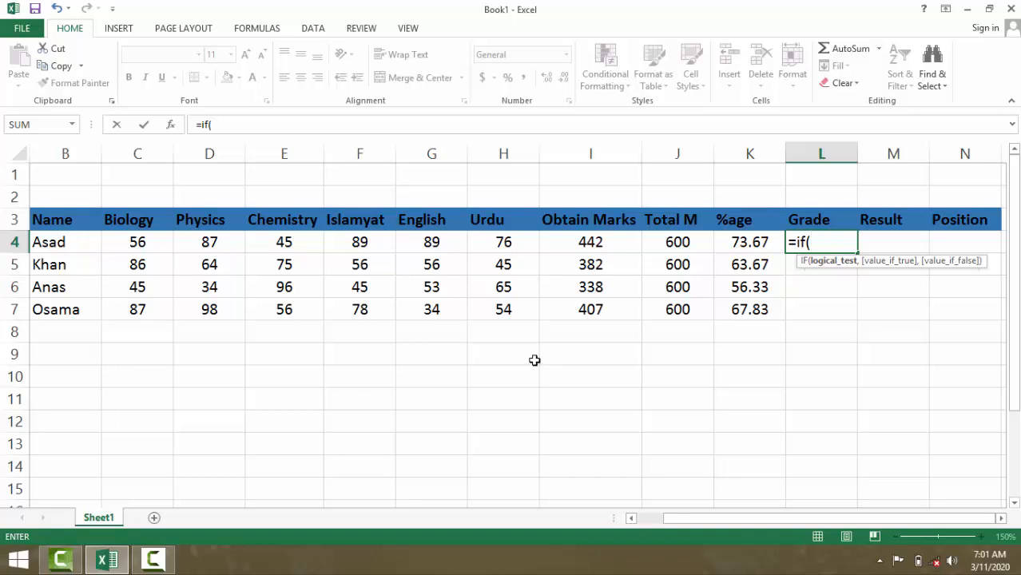
{"action": "left_click", "coordinate": [152, 559]}
{"action": "left_click", "coordinate": [153, 560]}
{"action": "left_click", "coordinate": [741, 241]}
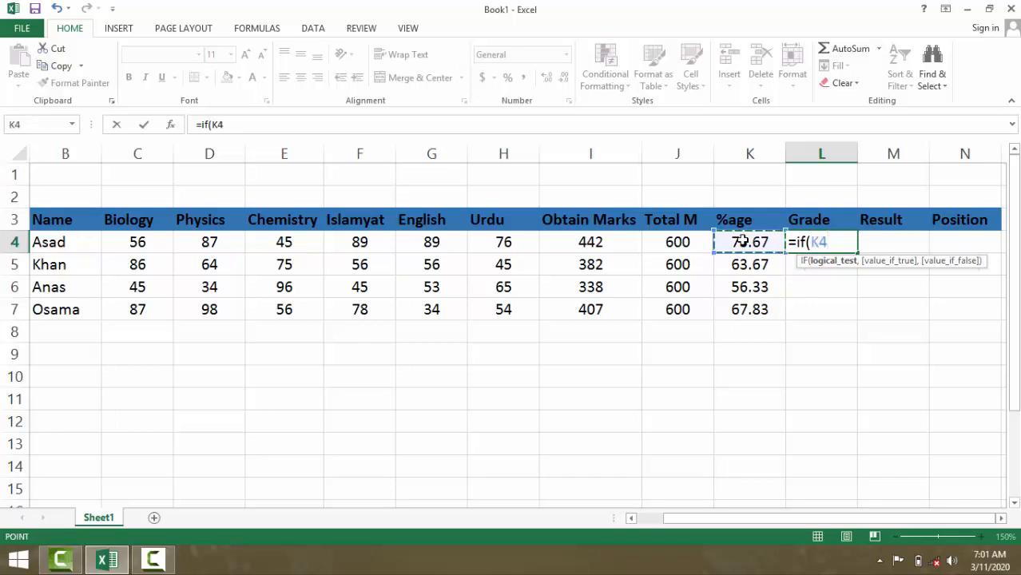
{"action": "type", "text": ">"}
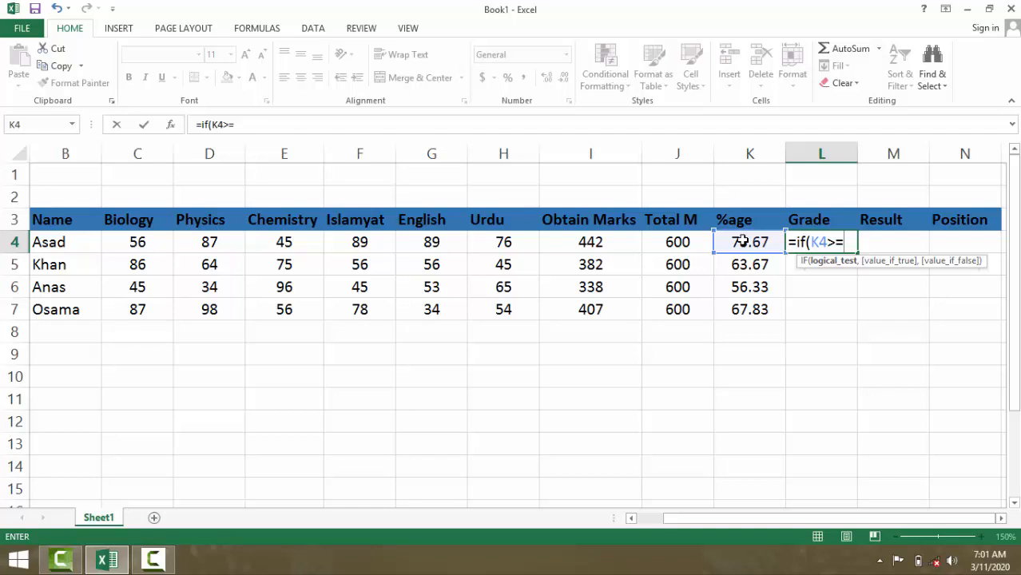
{"action": "type", "text": "=80"}
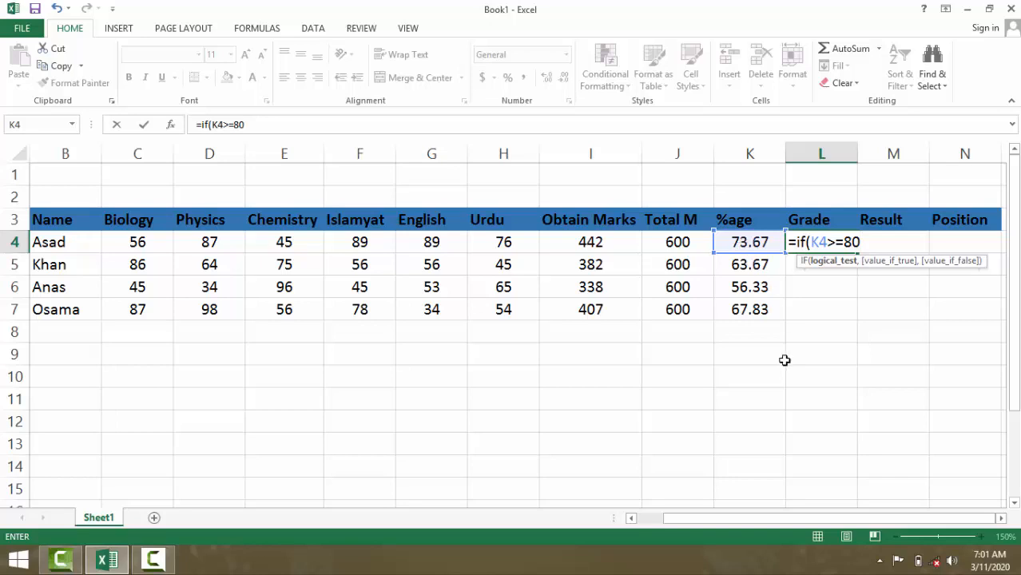
{"action": "type", "text": ","}
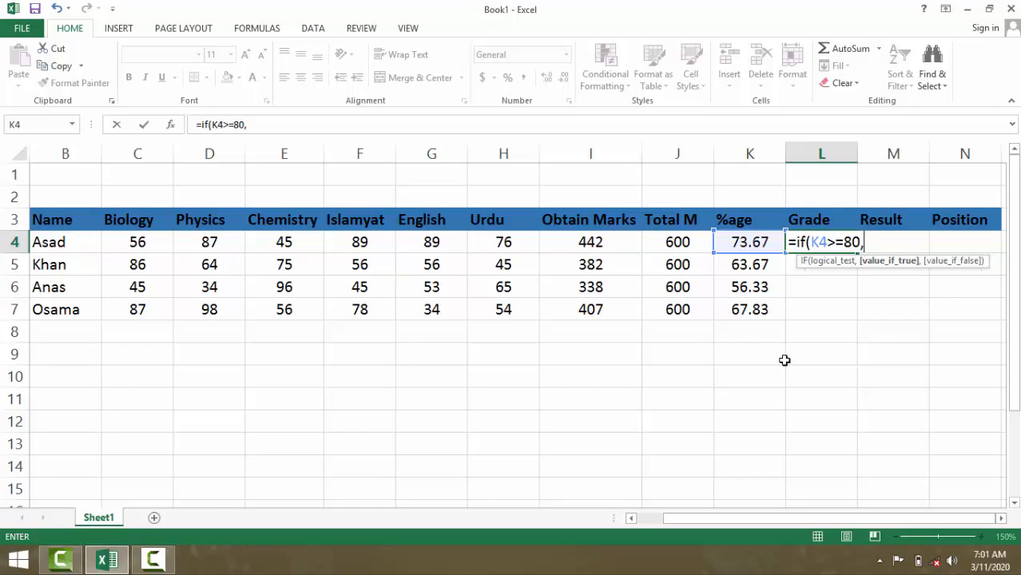
{"action": "type", "text": "\"A1\","}
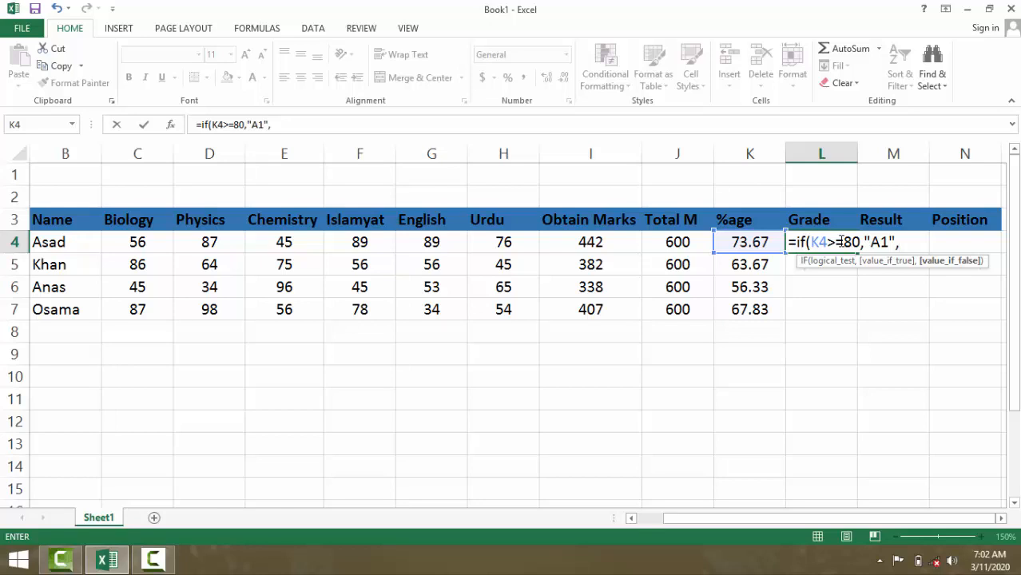
{"action": "left_click", "coordinate": [751, 243]}
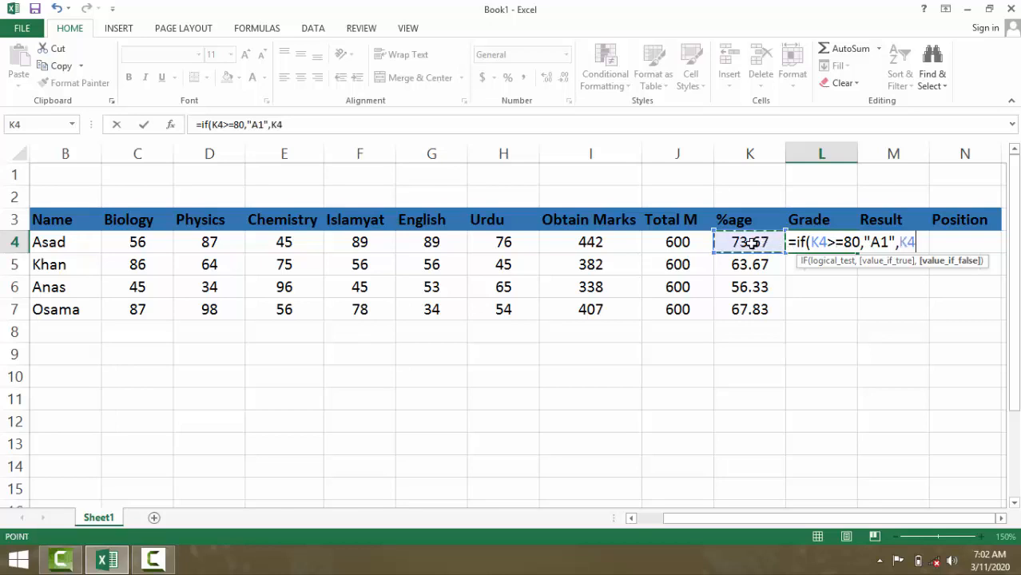
{"action": "type", "text": ">"}
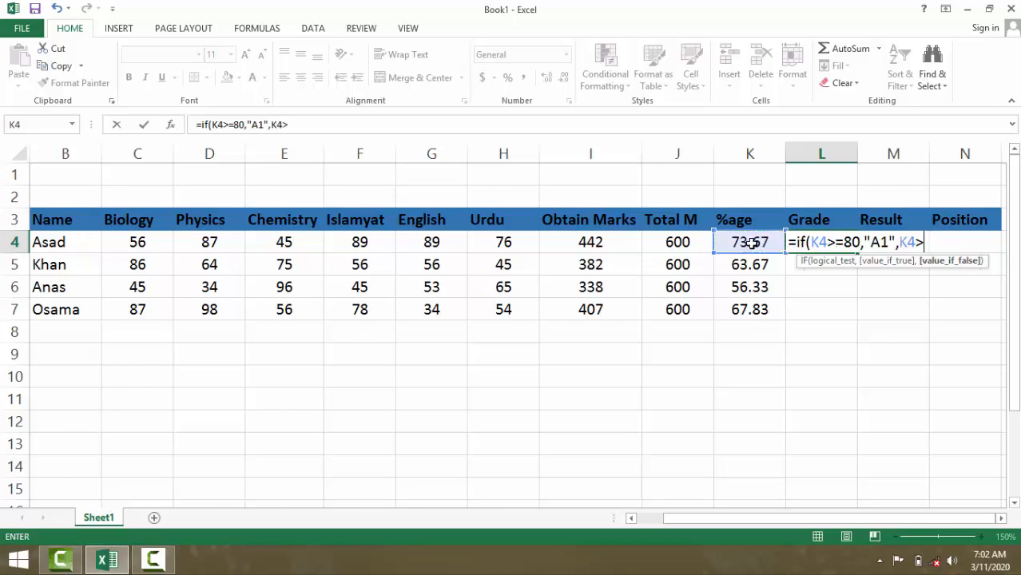
{"action": "key", "text": "BackSpace"}
{"action": "key", "text": "BackSpace"}
{"action": "key", "text": "BackSpace"}
{"action": "key", "text": "BackSpace"}
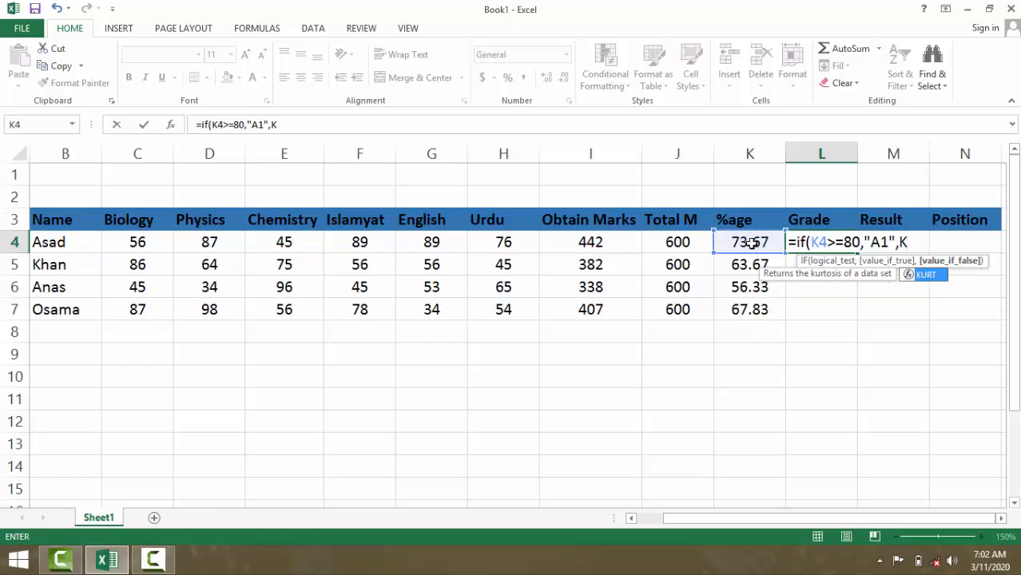
{"action": "type", "text": ","}
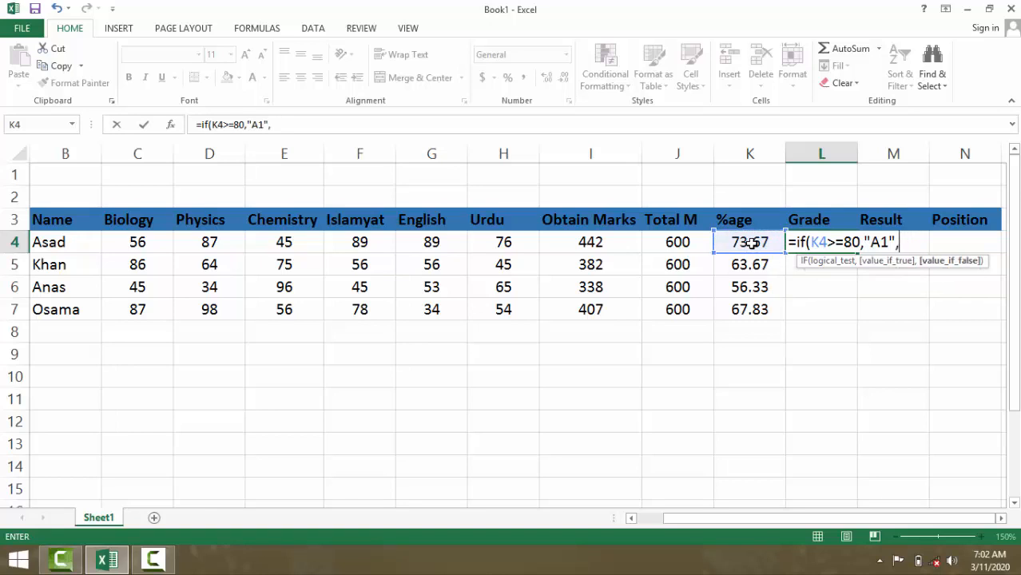
Step: Nest a second IF in the grade formula that returns "A" when K4>=70
{"action": "type", "text": "if("}
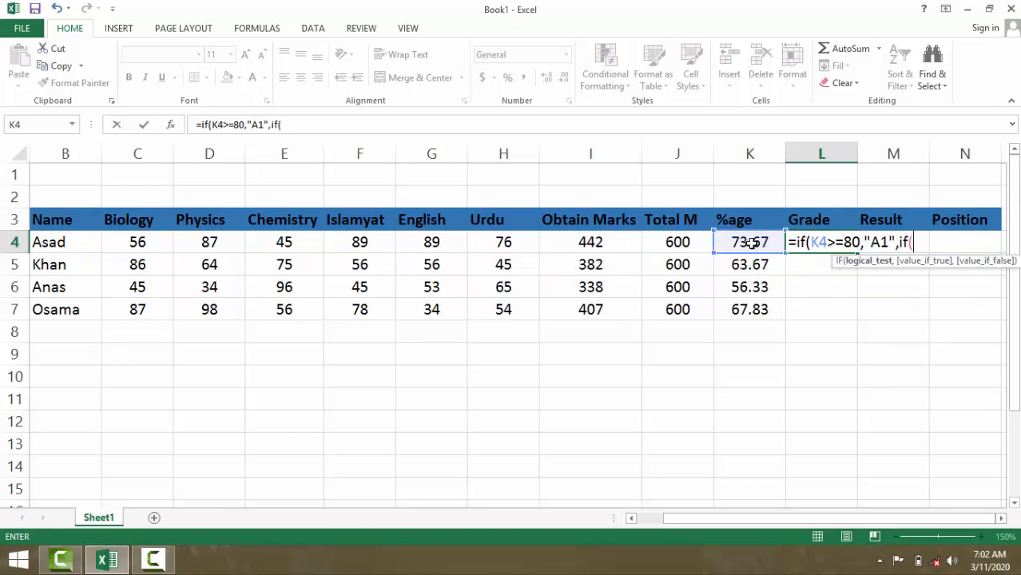
{"action": "left_click", "coordinate": [750, 243]}
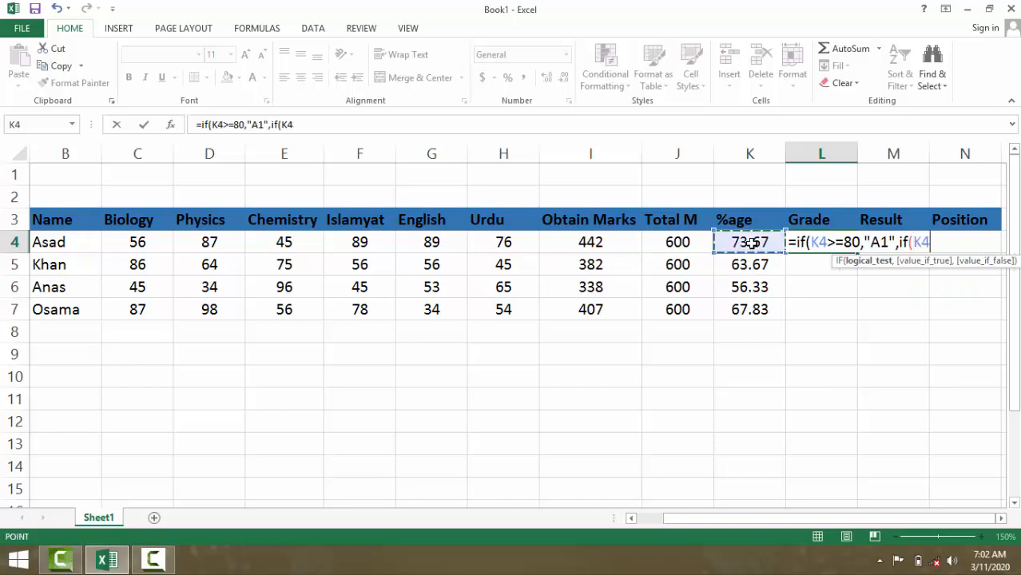
{"action": "type", "text": ">="}
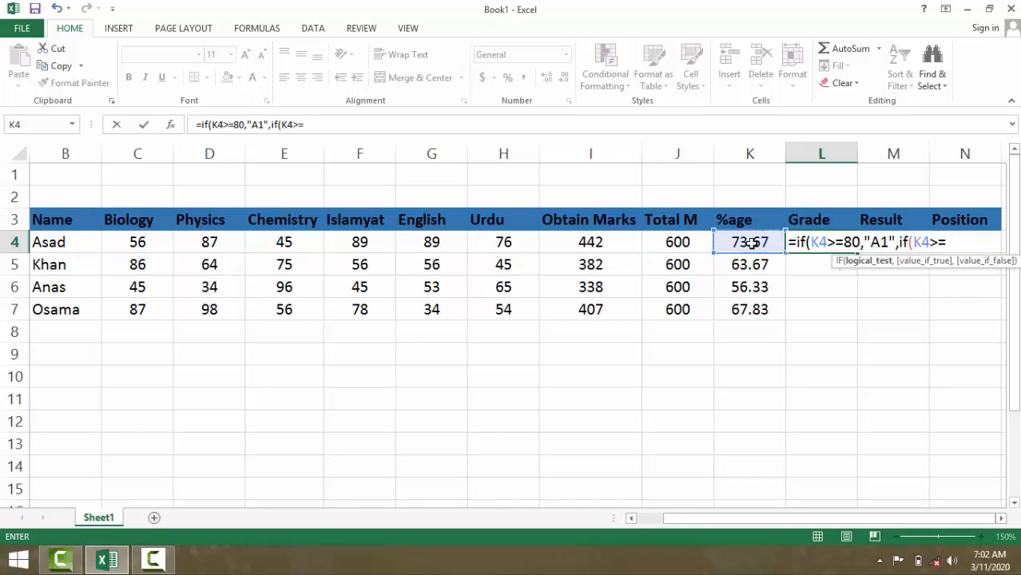
{"action": "type", "text": "70,\""}
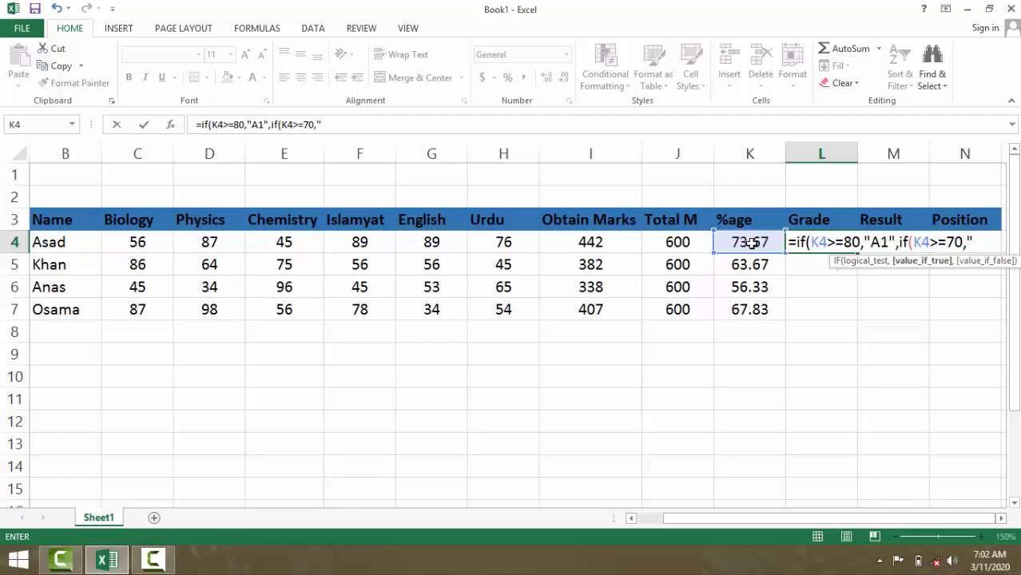
{"action": "type", "text": "A\","}
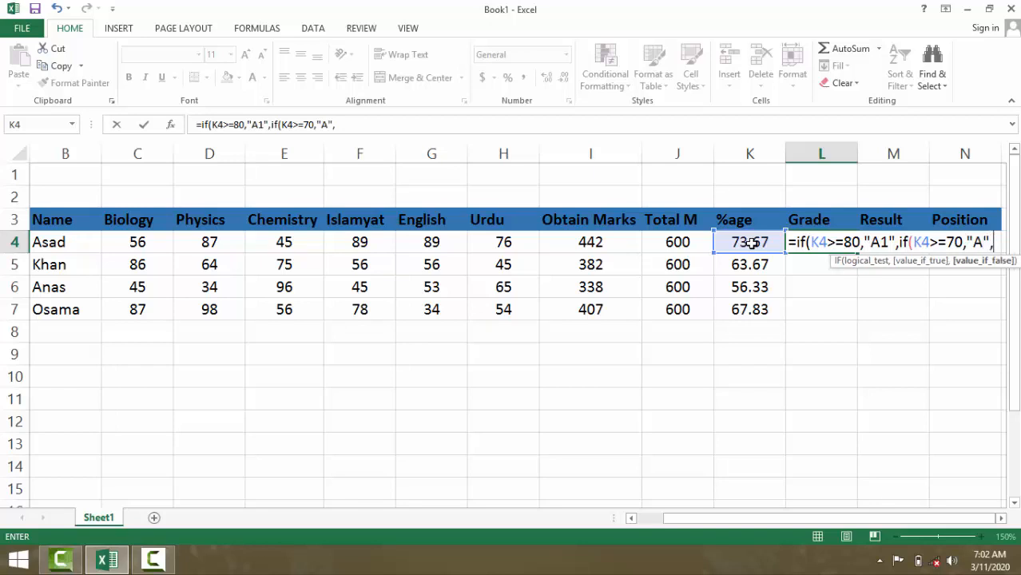
Step: Nest a third IF in the grade formula that returns "B" when K4>=60
{"action": "type", "text": "if("}
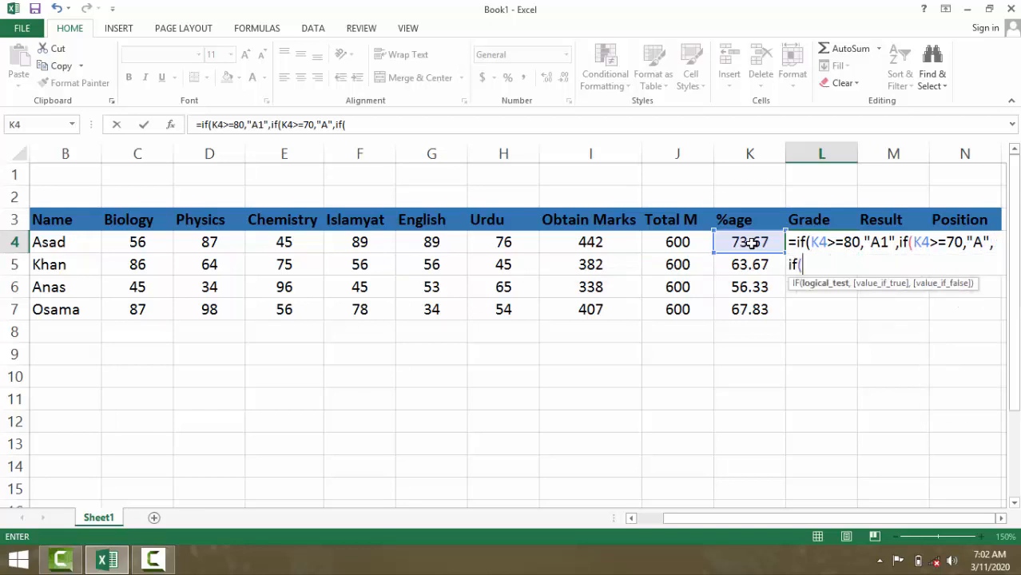
{"action": "left_click", "coordinate": [751, 244]}
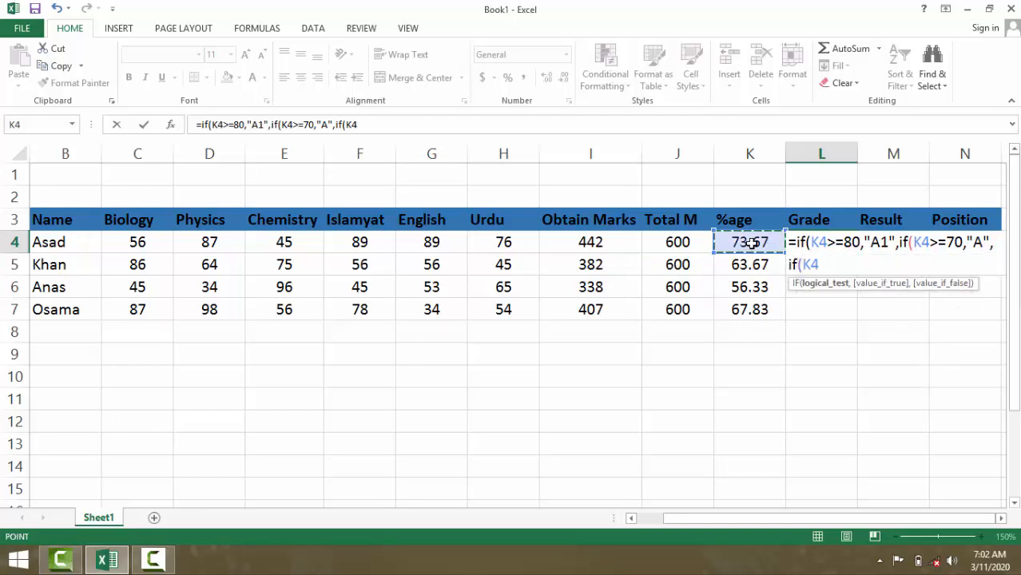
{"action": "type", "text": ">="}
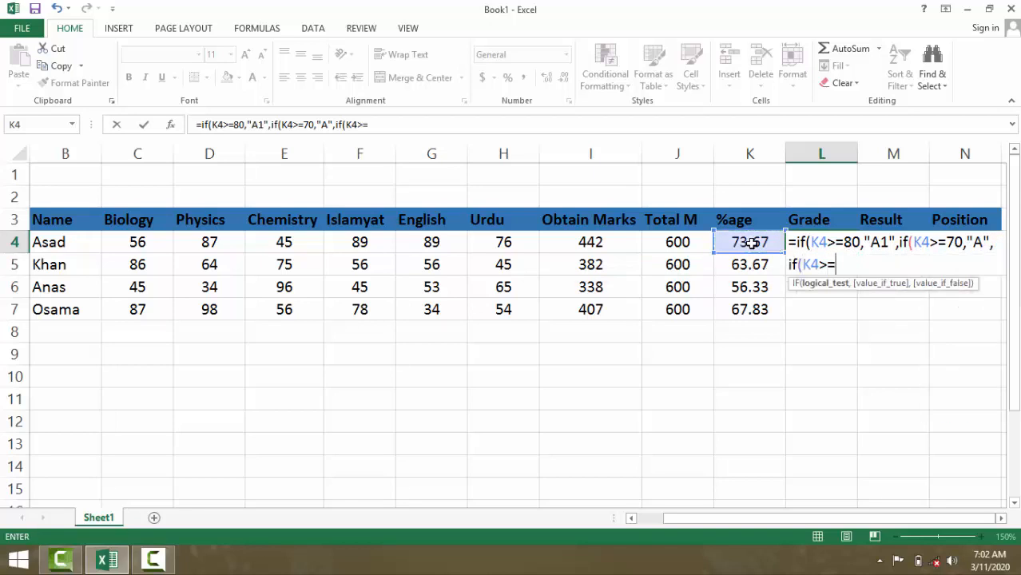
{"action": "type", "text": "60,"}
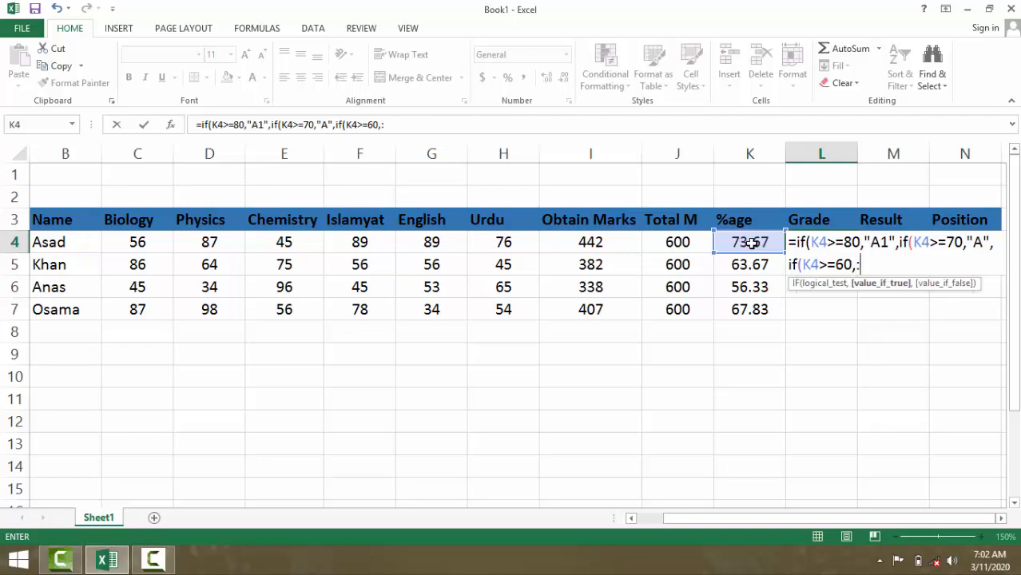
{"action": "type", "text": "\"B\","}
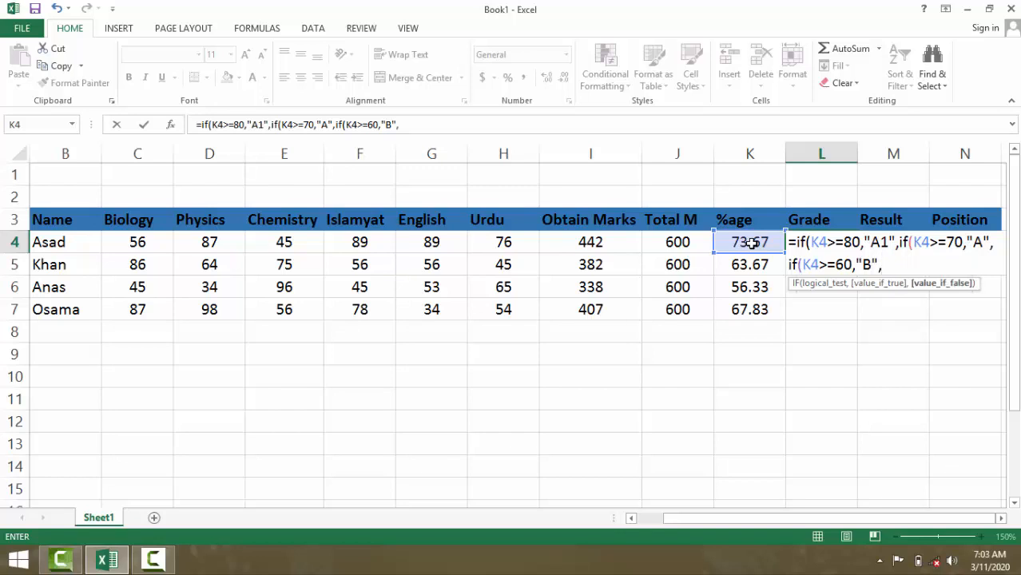
Step: Nest a fourth IF in the grade formula that returns "C" when K4>=50
{"action": "type", "text": "if("}
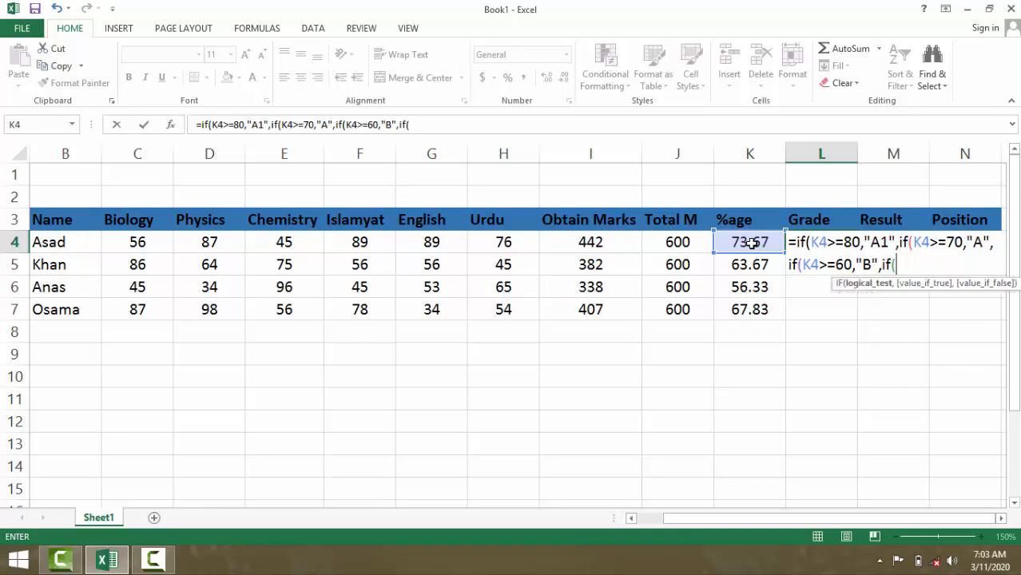
{"action": "left_click", "coordinate": [751, 243]}
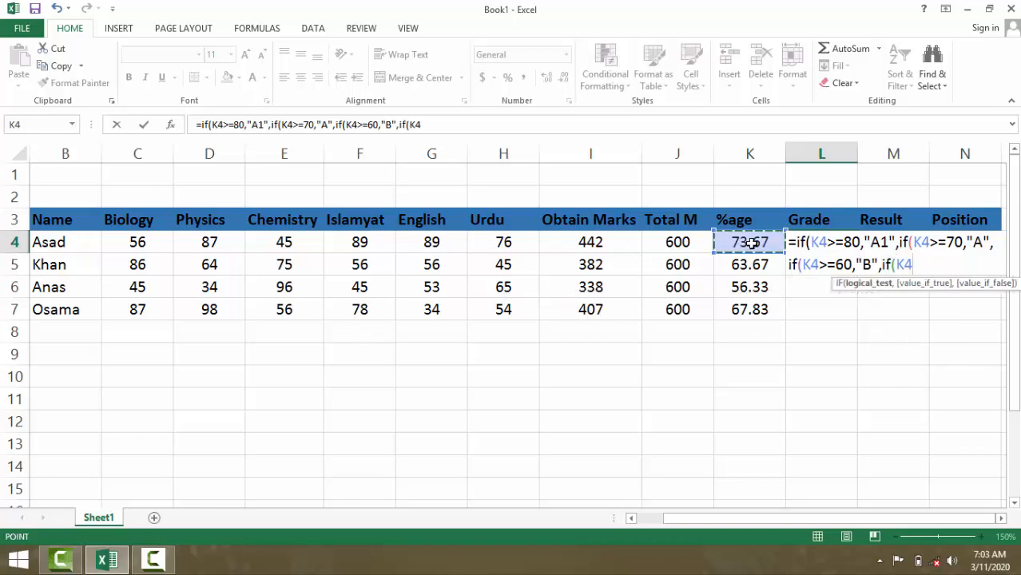
{"action": "type", "text": ">="}
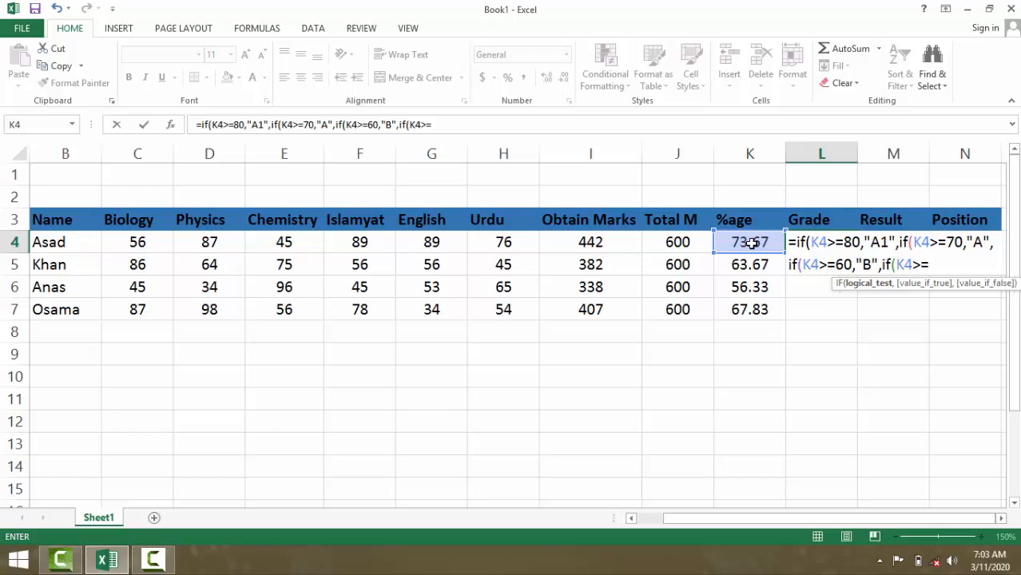
{"action": "type", "text": "50,"}
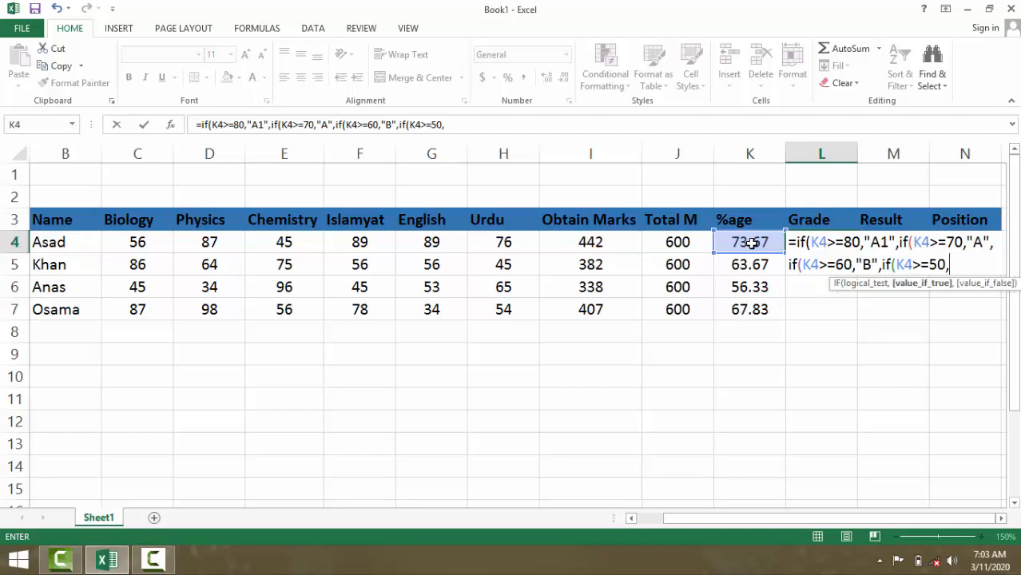
{"action": "type", "text": "\"C\",if"}
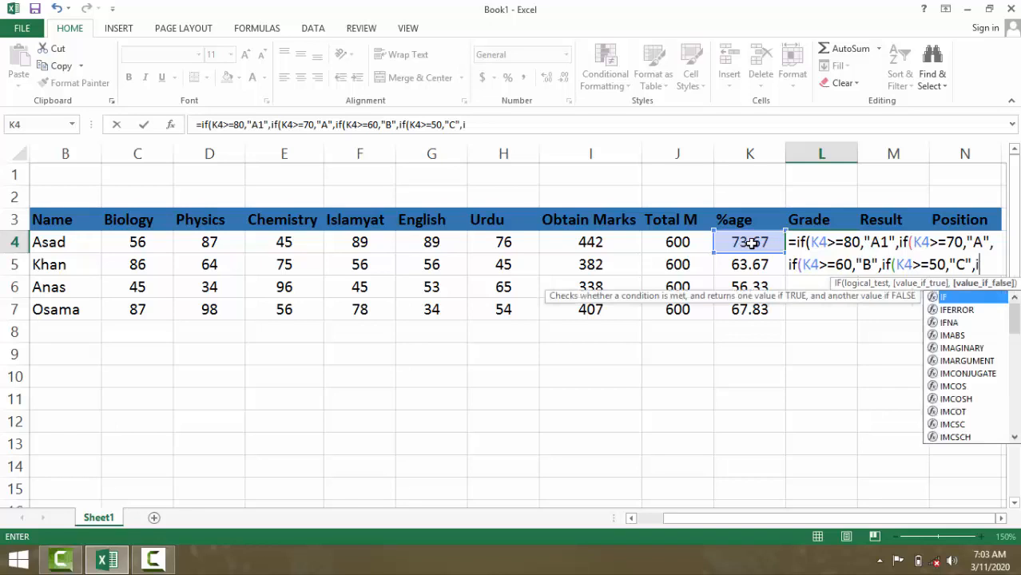
Step: Nest a fifth IF in the grade formula that returns "D" when K4>=40
{"action": "type", "text": "("}
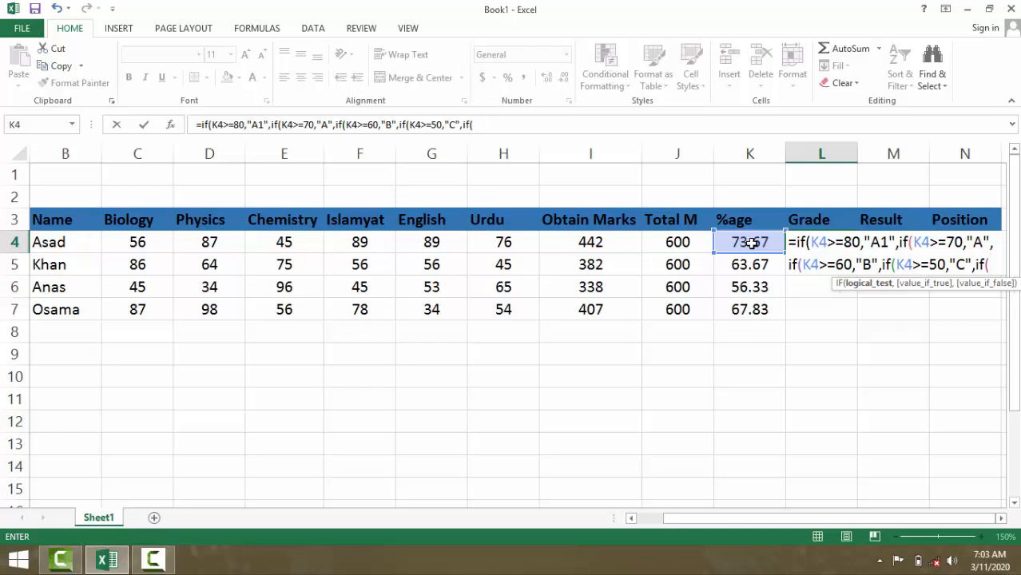
{"action": "left_click", "coordinate": [750, 243]}
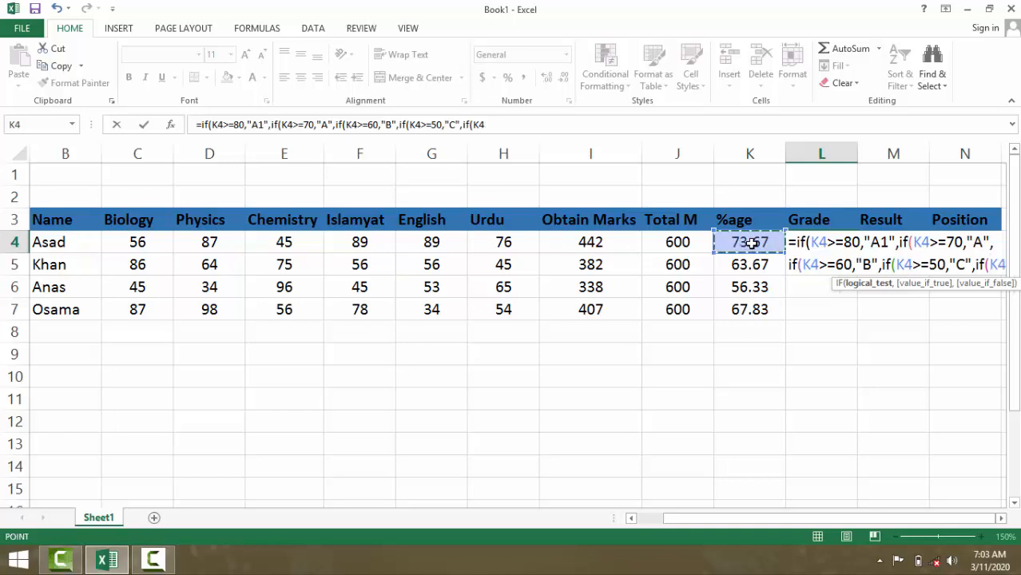
{"action": "type", "text": ">="}
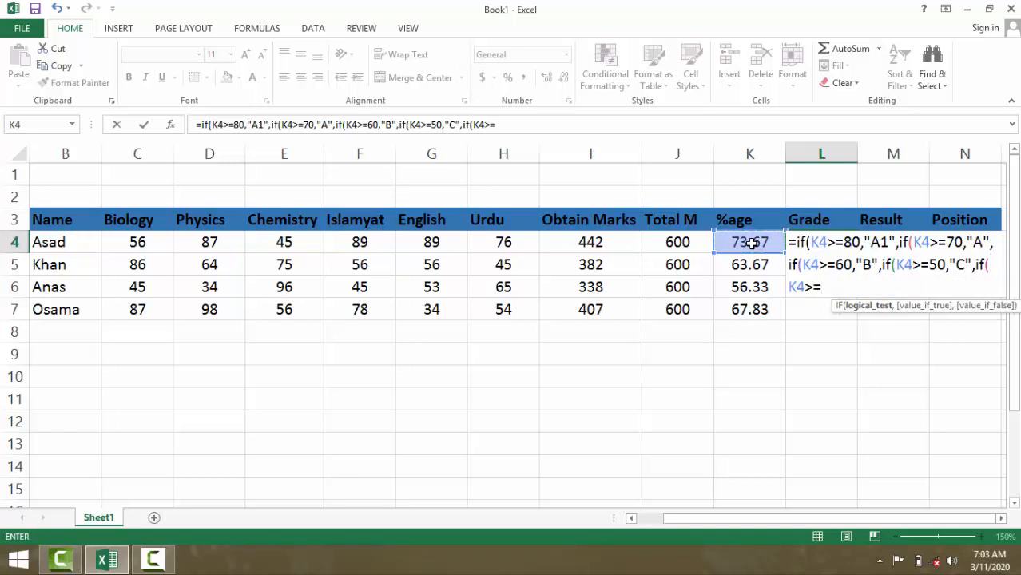
{"action": "type", "text": "40,"}
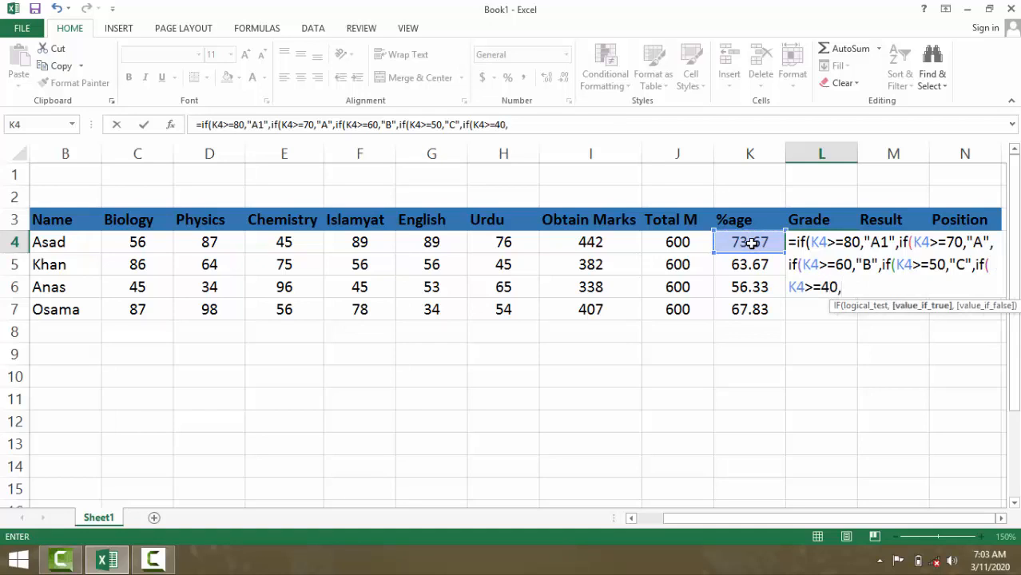
{"action": "type", "text": "\"D\","}
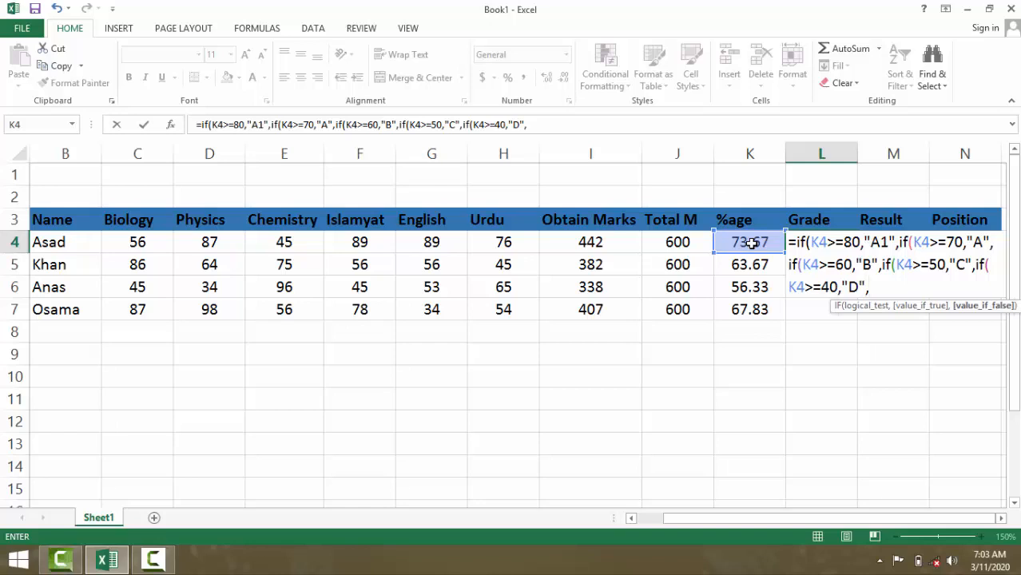
Step: Nest a sixth IF in the grade formula that returns "E" when K4>=33
{"action": "type", "text": "if"}
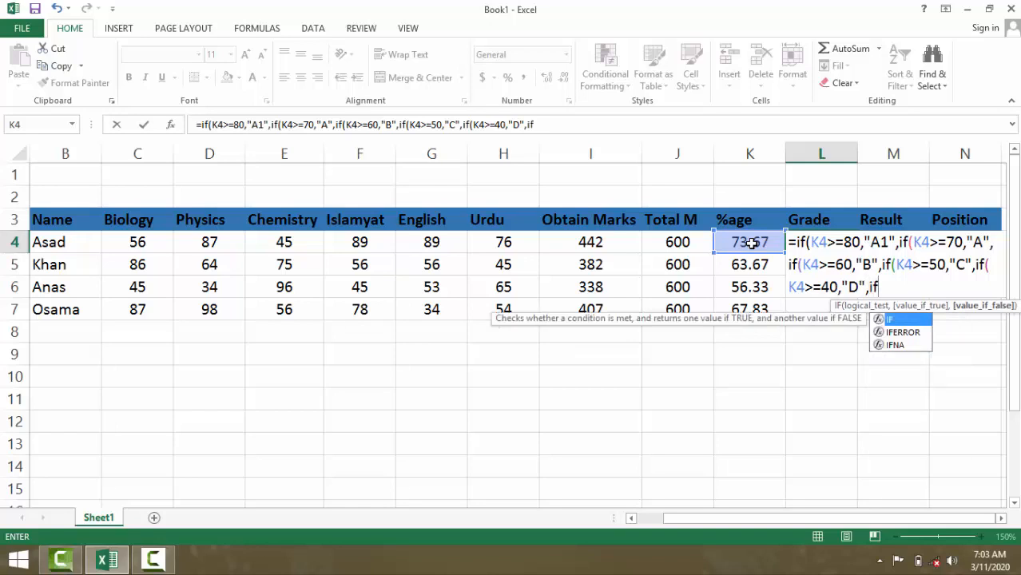
{"action": "type", "text": "("}
{"action": "left_click", "coordinate": [751, 244]}
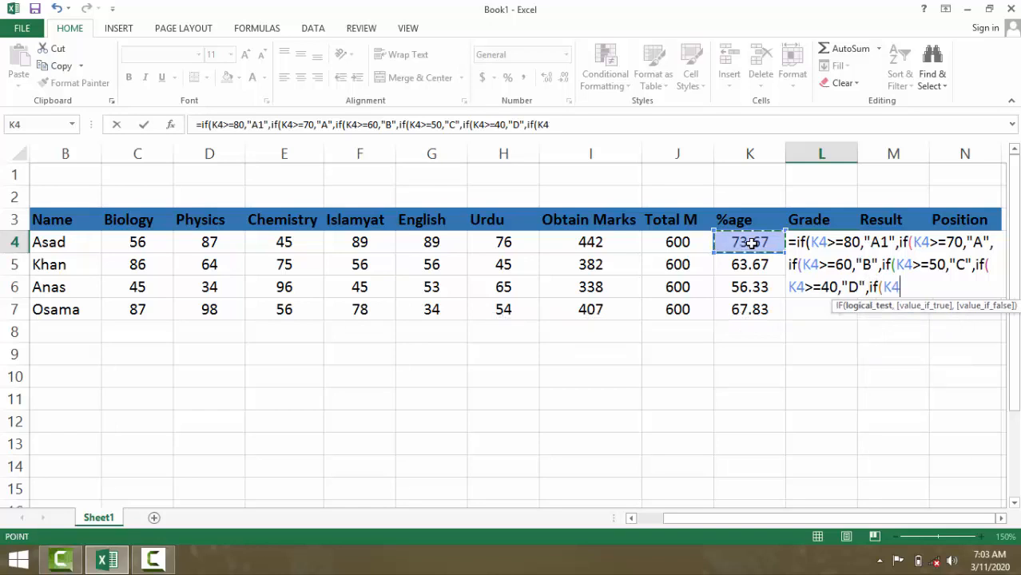
{"action": "type", "text": ">="}
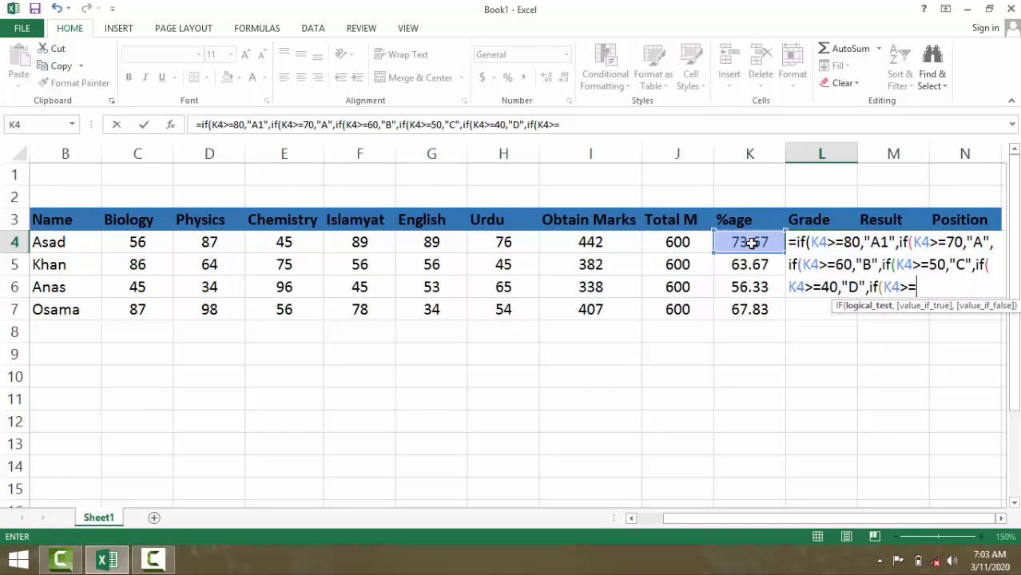
{"action": "type", "text": "33,"}
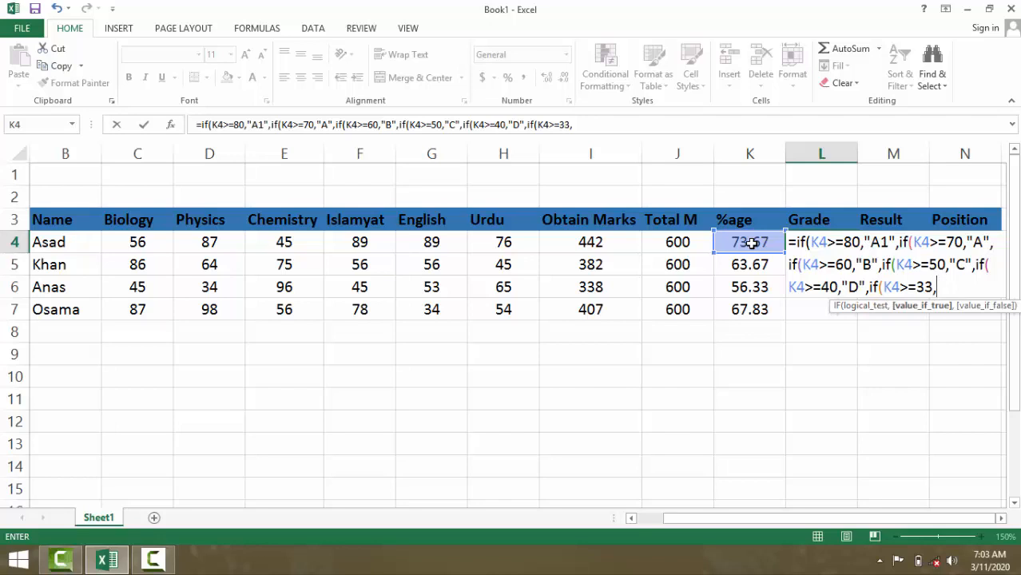
{"action": "type", "text": "E"}
{"action": "key", "text": "BackSpace"}
{"action": "type", "text": "\"E\""}
{"action": "type", "text": ","}
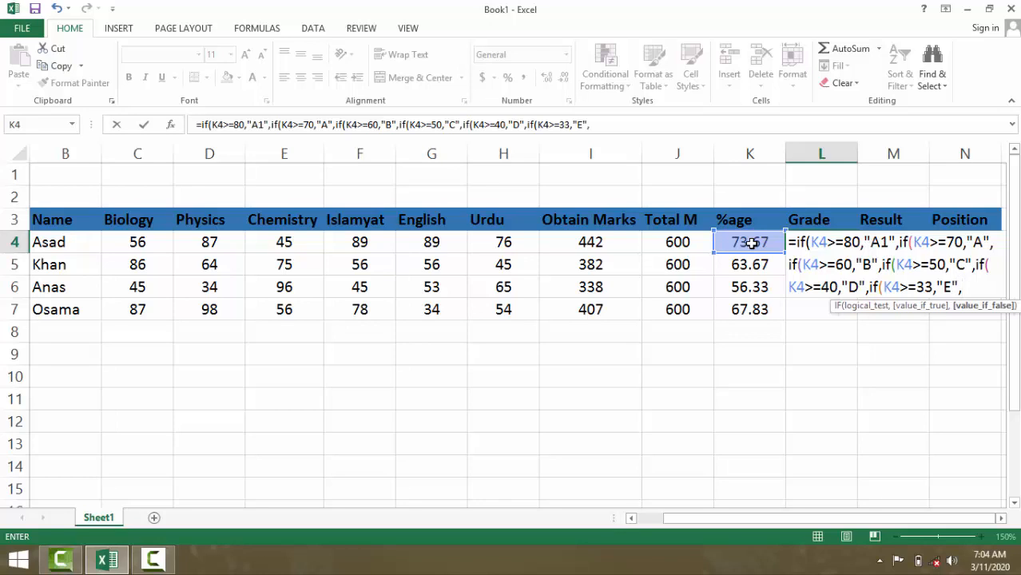
Step: Finish the grade formula in L4 with "Fail" as the final false value and close all six IFs
{"action": "type", "text": "\"Fail\""}
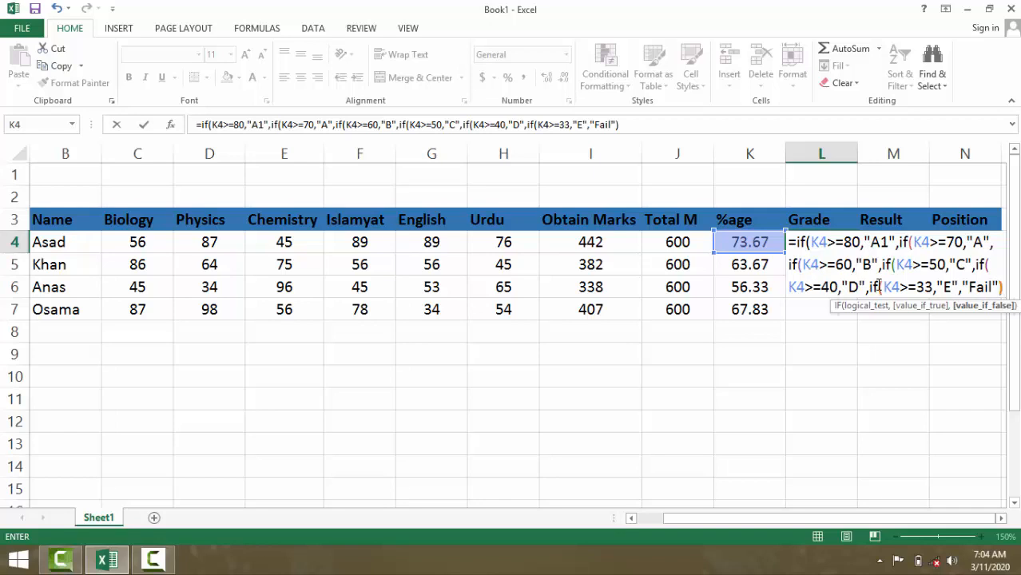
{"action": "type", "text": "))))))"}
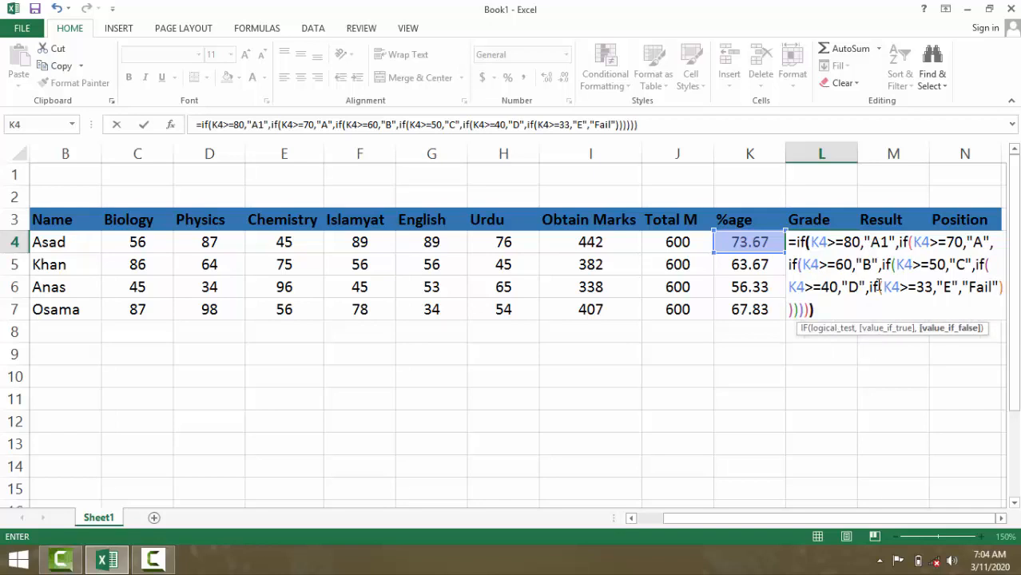
{"action": "key", "text": "Return"}
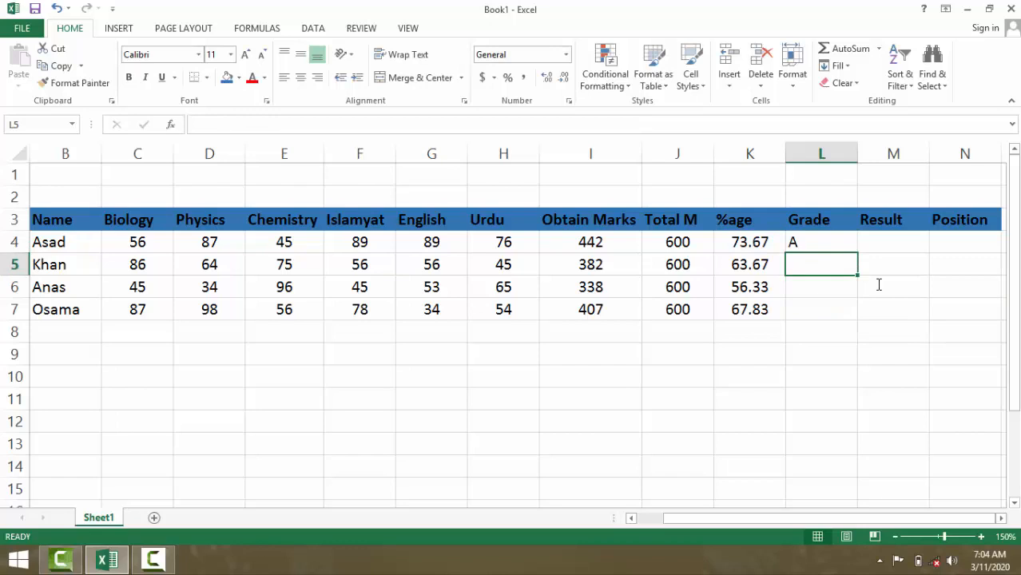
Step: Fill the grade formula from L4 down through L7
{"action": "left_click_drag", "start_coordinate": [815, 237], "coordinate": [821, 319]}
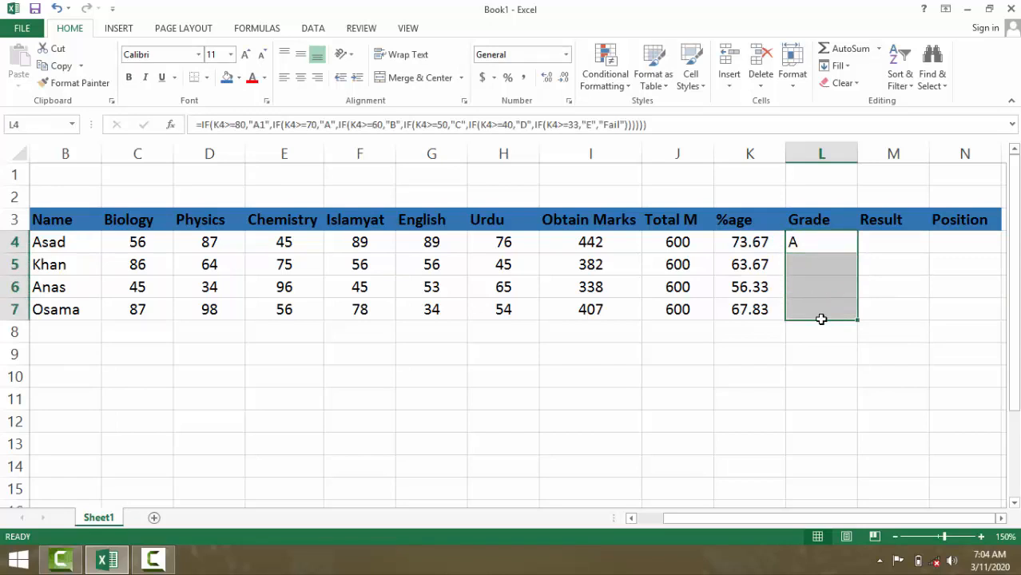
{"action": "key", "text": "ctrl+d"}
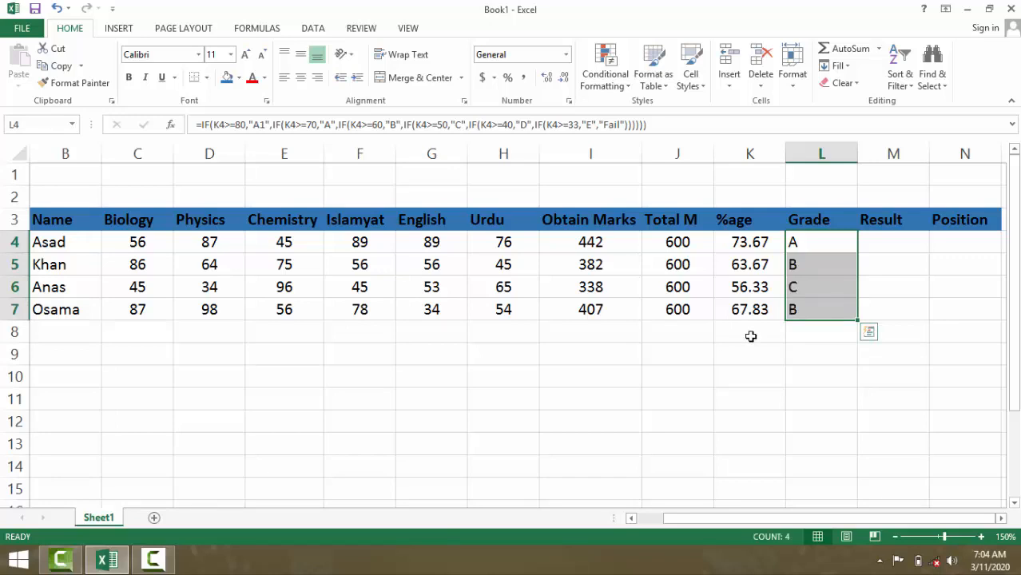
{"action": "key", "text": "ctrl+Down"}
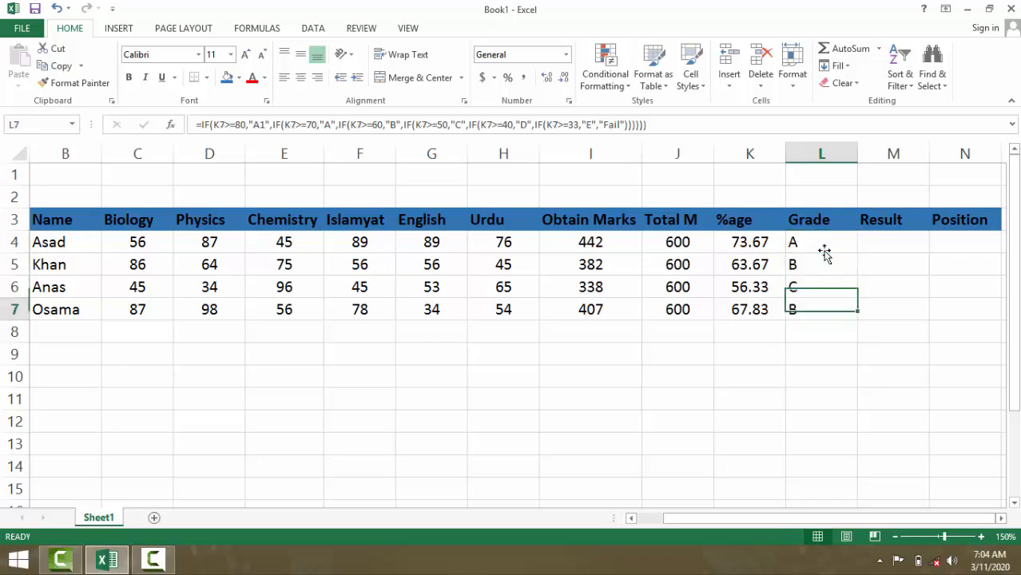
Step: Examine the 80 and 70 thresholds in the L4 grade formula against the percentage in K4
{"action": "left_click", "coordinate": [824, 244]}
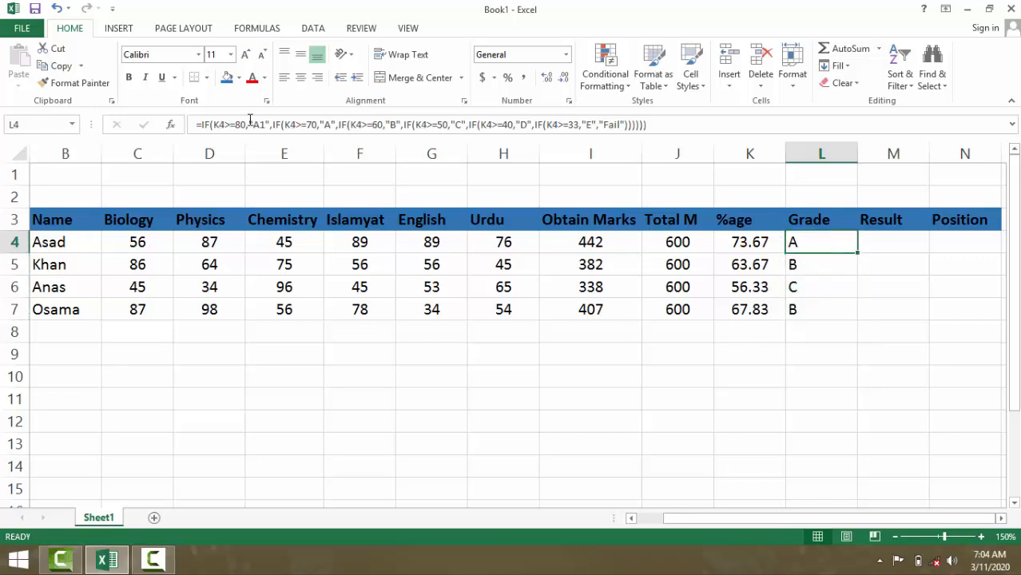
{"action": "left_click_drag", "start_coordinate": [230, 124], "coordinate": [339, 124]}
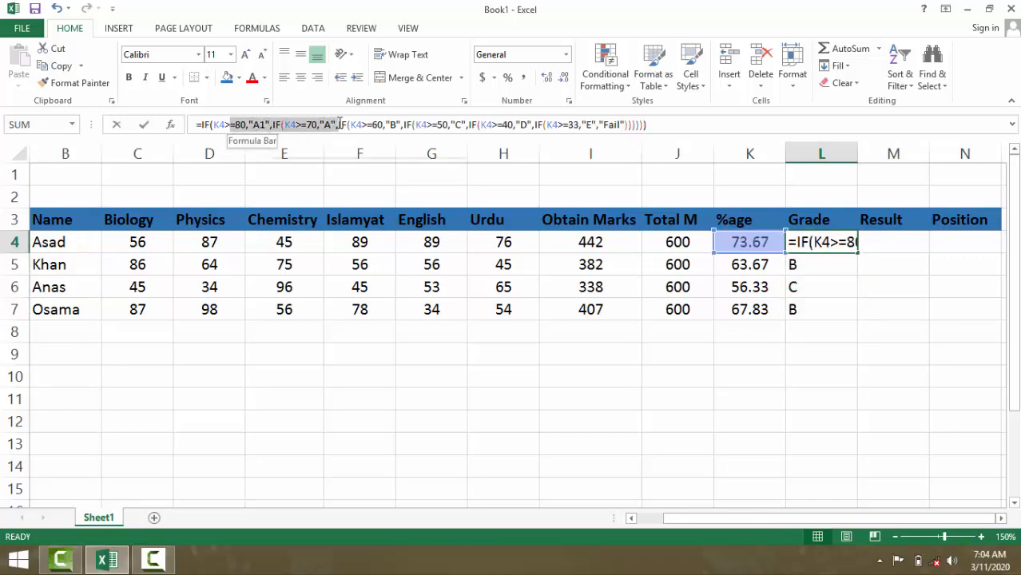
{"action": "left_click", "coordinate": [229, 125]}
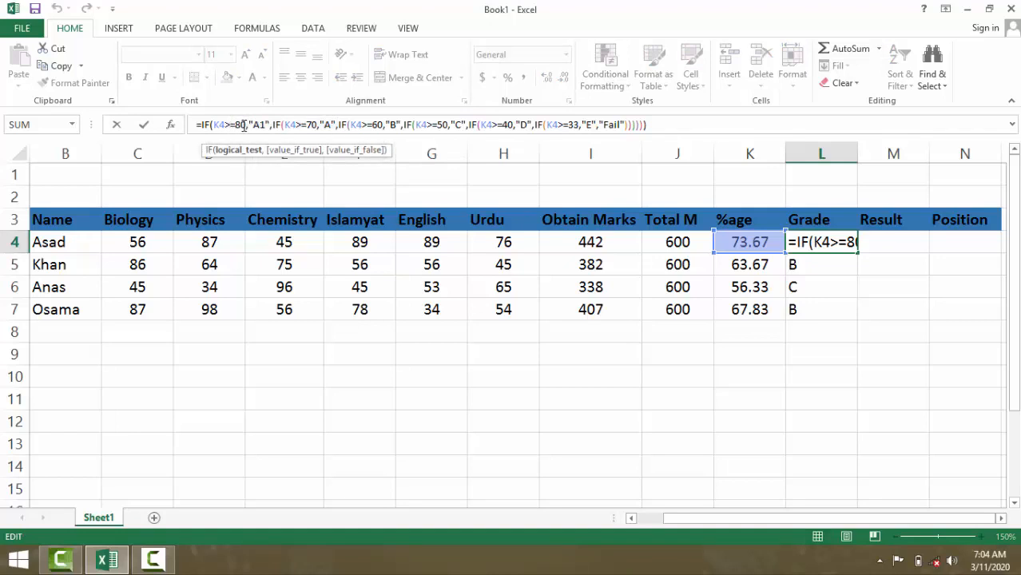
{"action": "left_click_drag", "start_coordinate": [242, 125], "coordinate": [310, 125]}
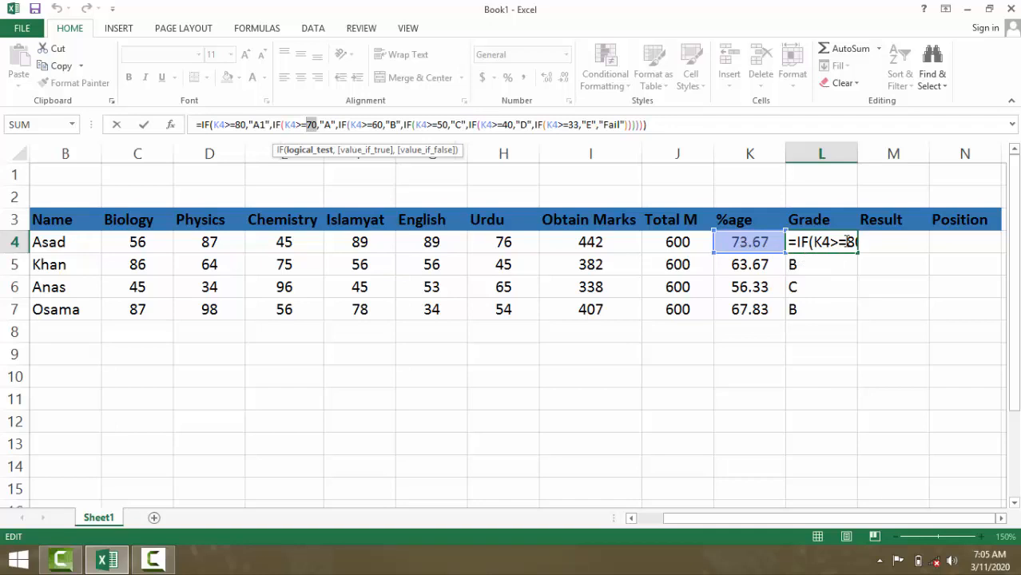
{"action": "left_click", "coordinate": [843, 281]}
{"action": "key", "text": "ctrl+z"}
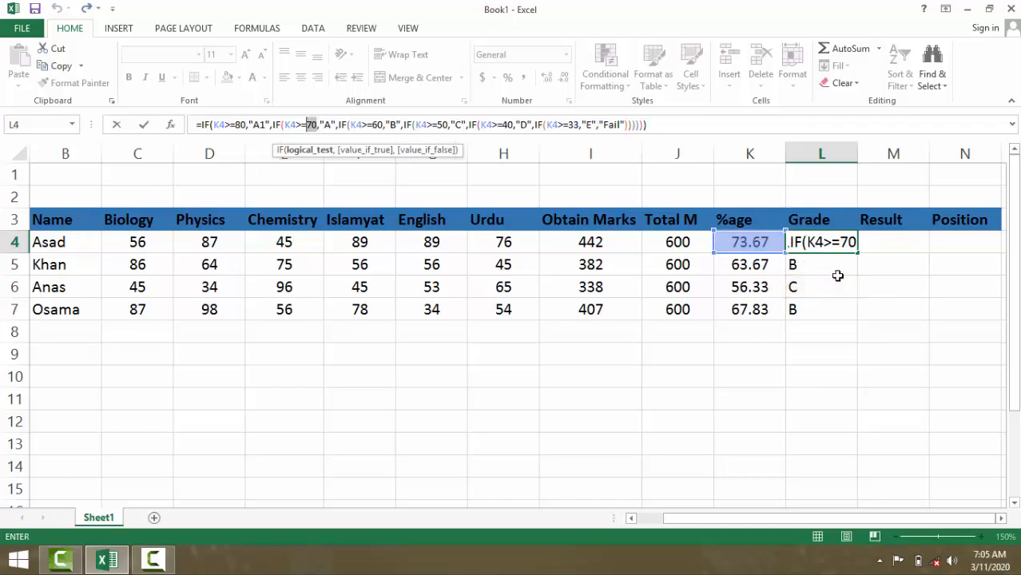
{"action": "left_click", "coordinate": [755, 241]}
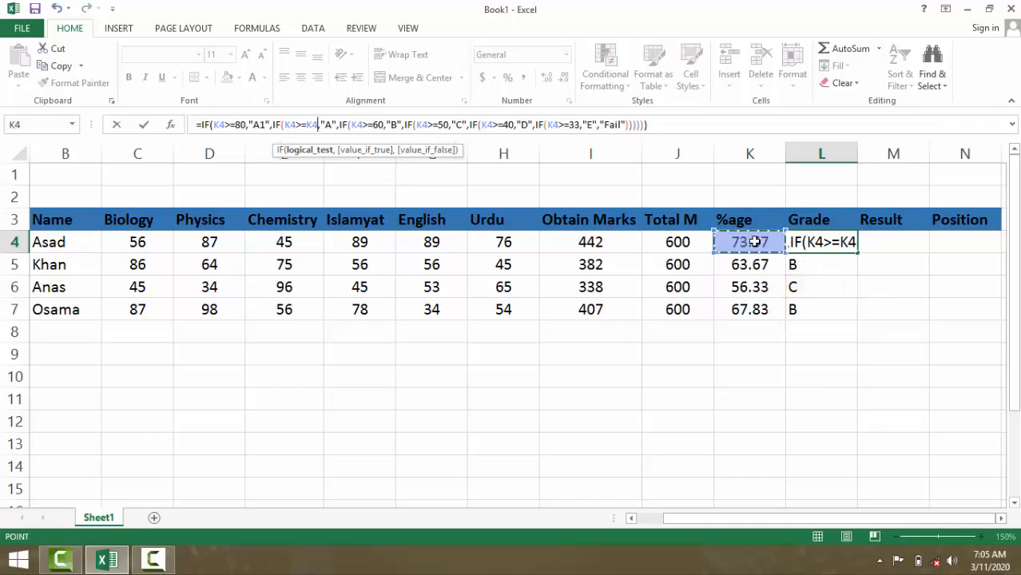
{"action": "key", "text": "ctrl+z"}
{"action": "key", "text": "F2"}
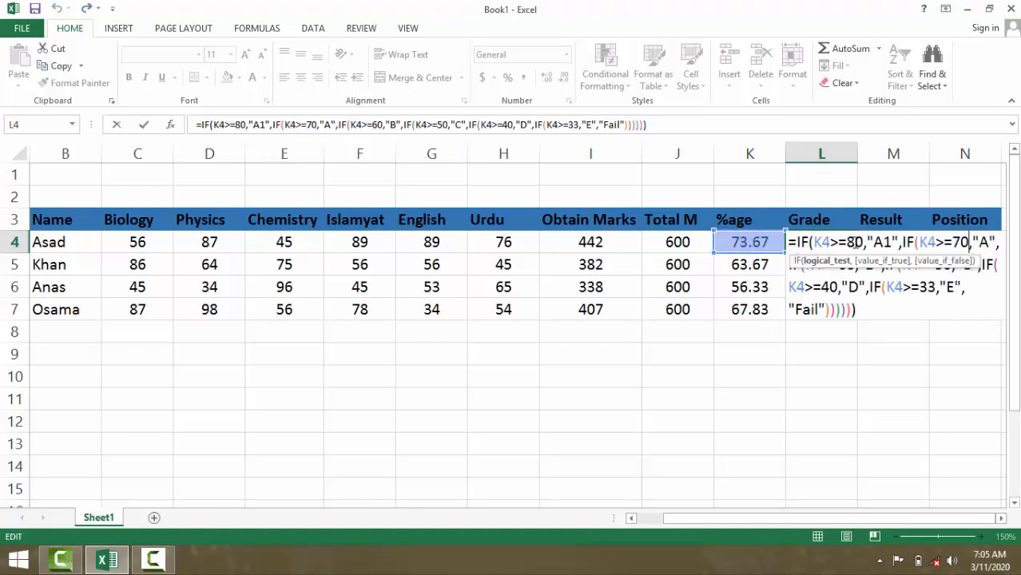
{"action": "left_click", "coordinate": [865, 309]}
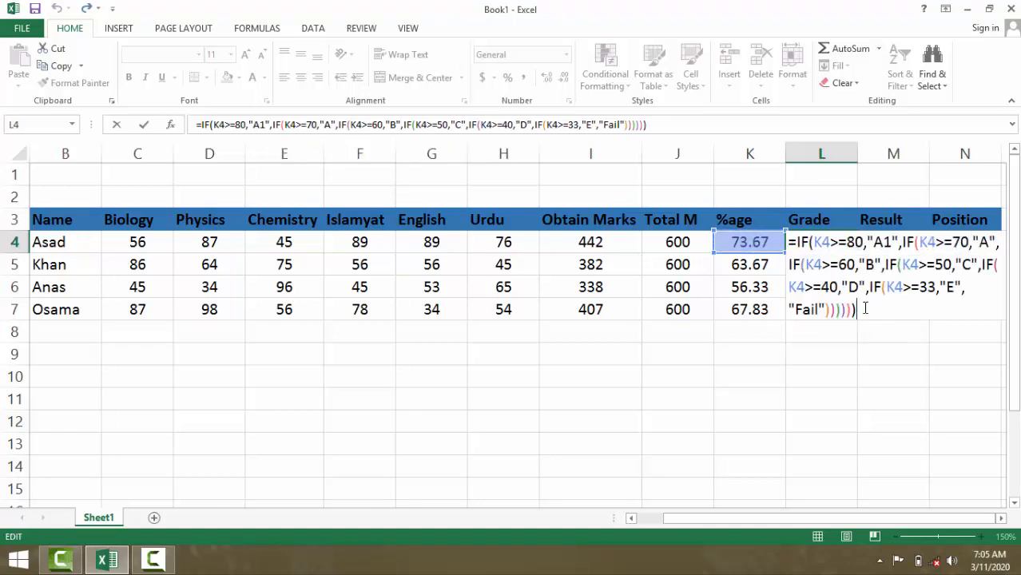
{"action": "key", "text": "Return"}
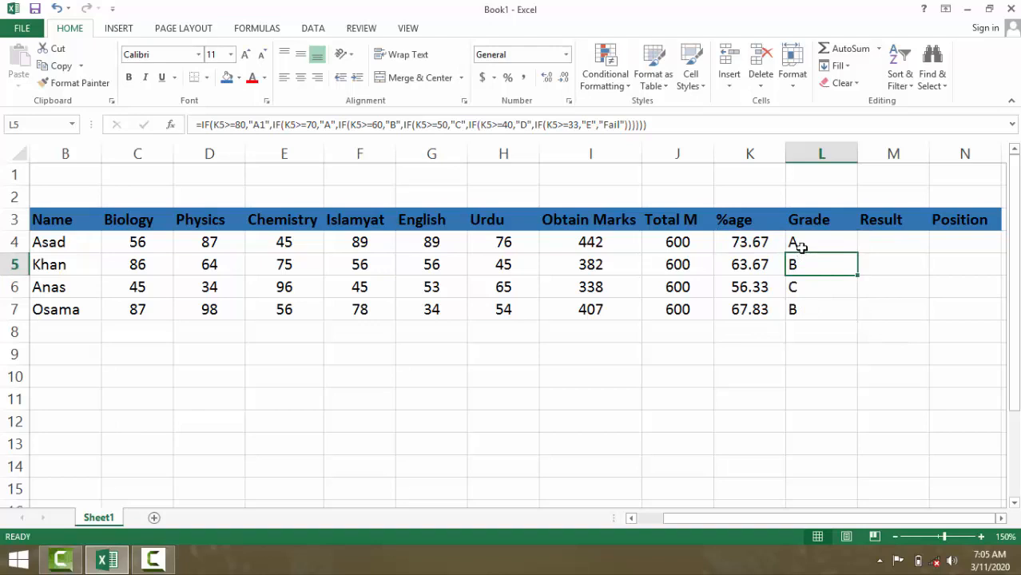
Step: Examine the 60 threshold and "B" grade in the L5 formula against the percentage in K5
{"action": "left_click", "coordinate": [829, 245]}
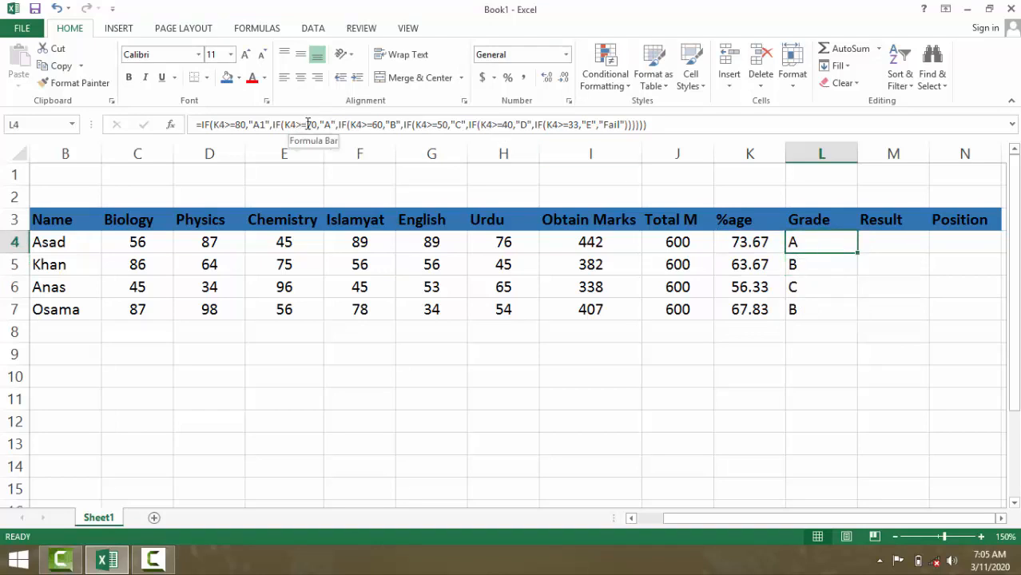
{"action": "left_click", "coordinate": [812, 260]}
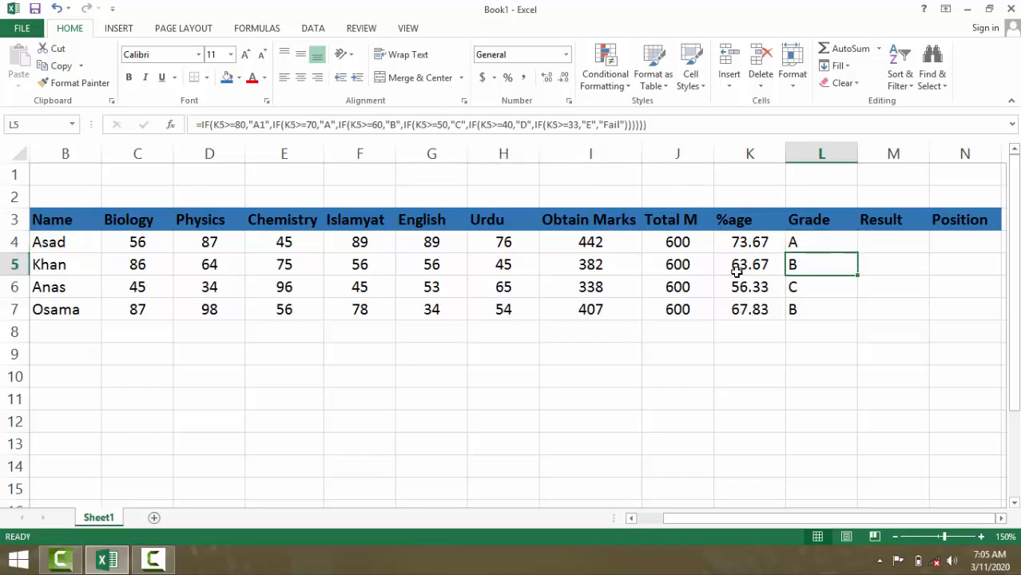
{"action": "left_click", "coordinate": [383, 125]}
{"action": "double_click", "coordinate": [380, 124]}
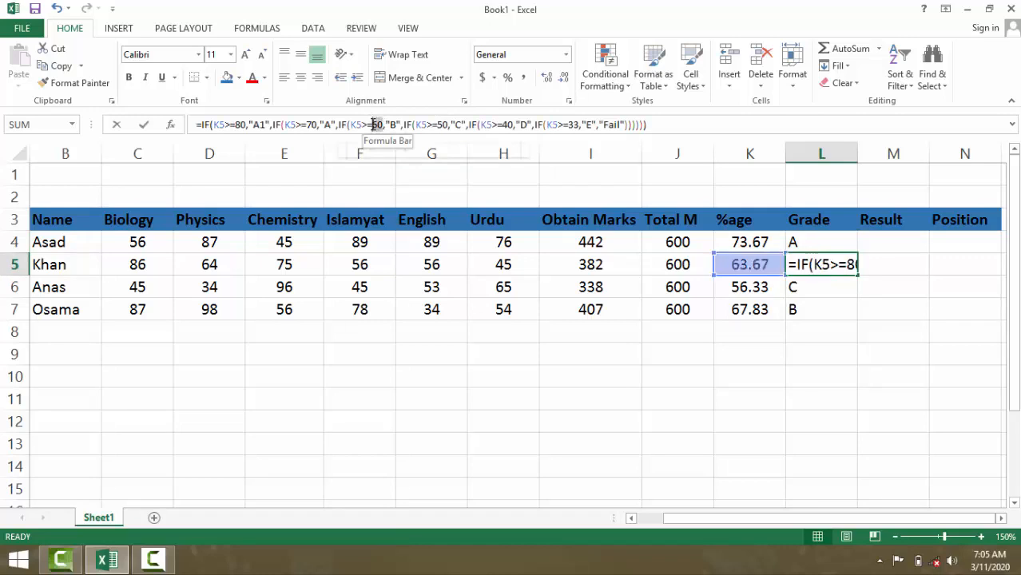
{"action": "left_click", "coordinate": [391, 124]}
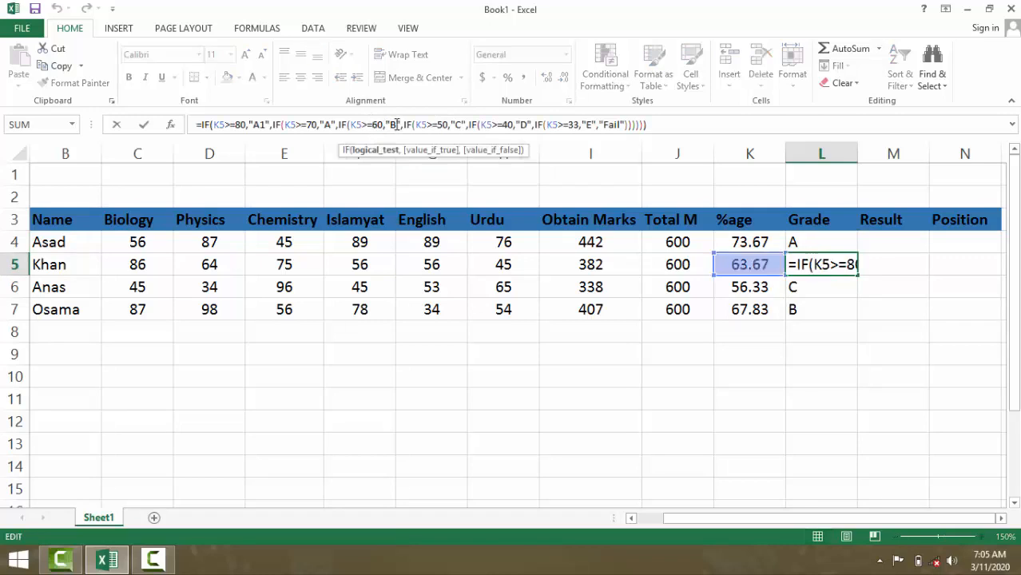
{"action": "left_click", "coordinate": [847, 265]}
{"action": "left_click", "coordinate": [869, 335]}
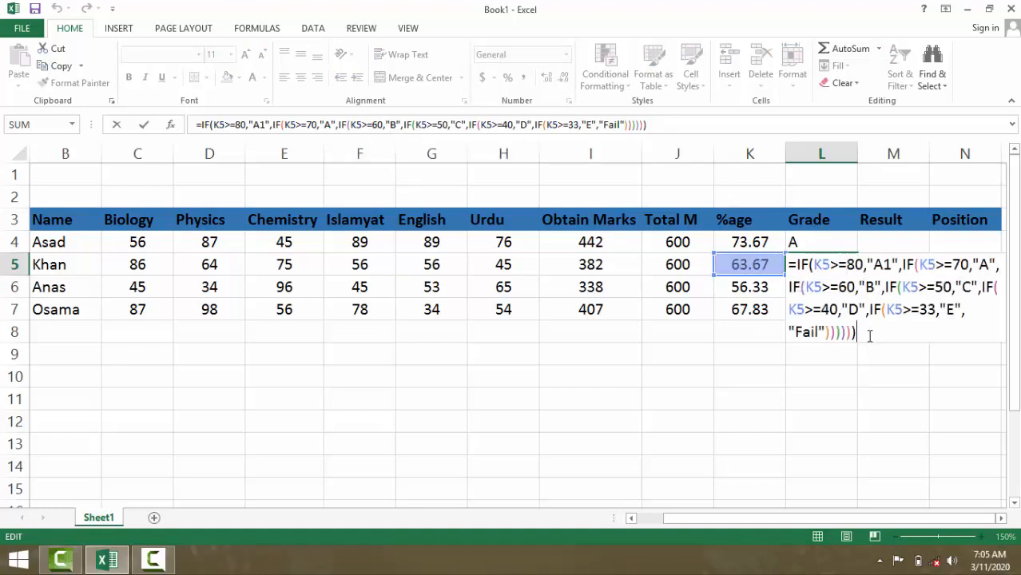
{"action": "key", "text": "Return"}
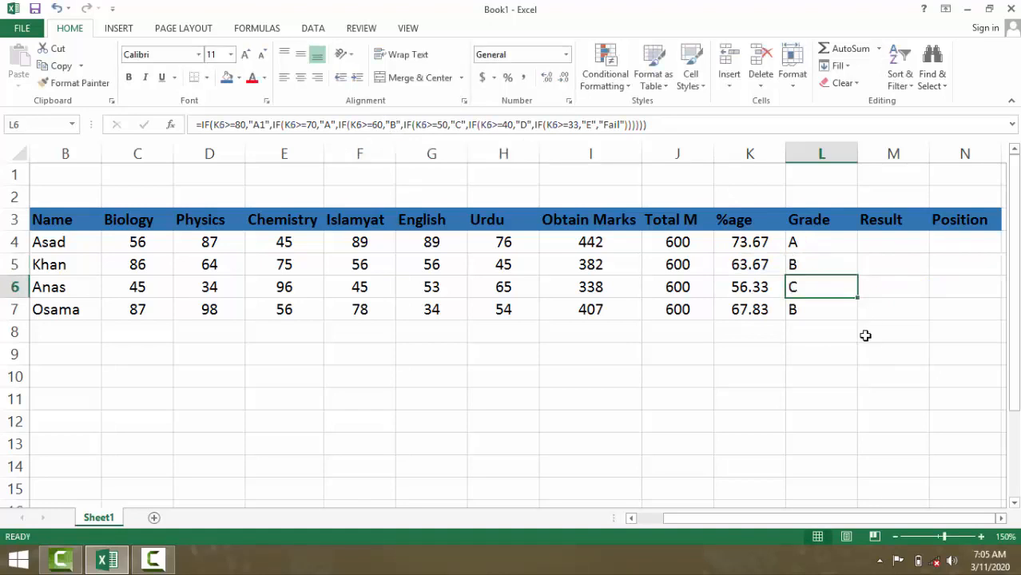
Step: Center the grades in L4:L7 horizontally
{"action": "left_click", "coordinate": [793, 312]}
{"action": "left_click_drag", "start_coordinate": [827, 242], "coordinate": [818, 304]}
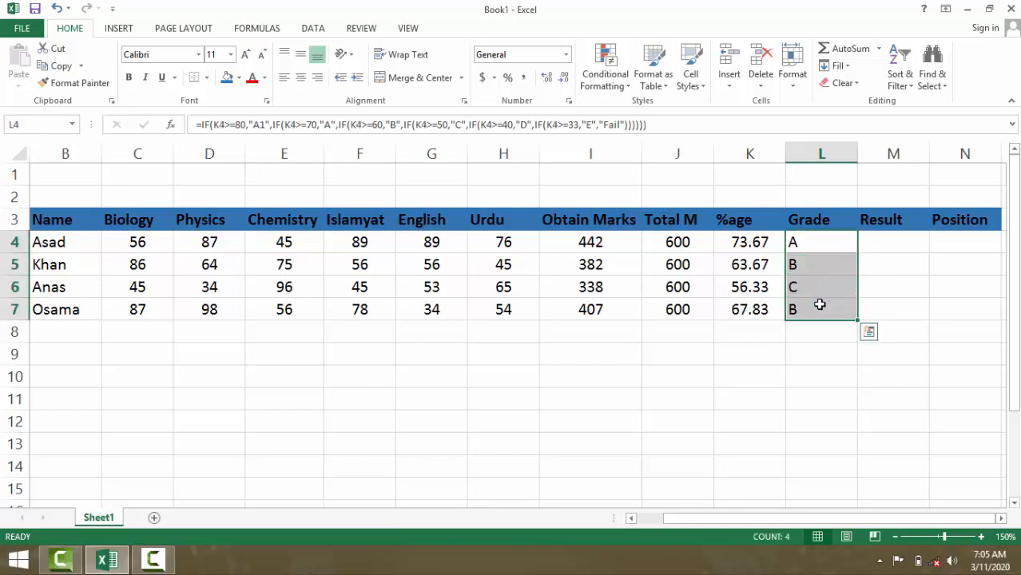
{"action": "left_click", "coordinate": [300, 77]}
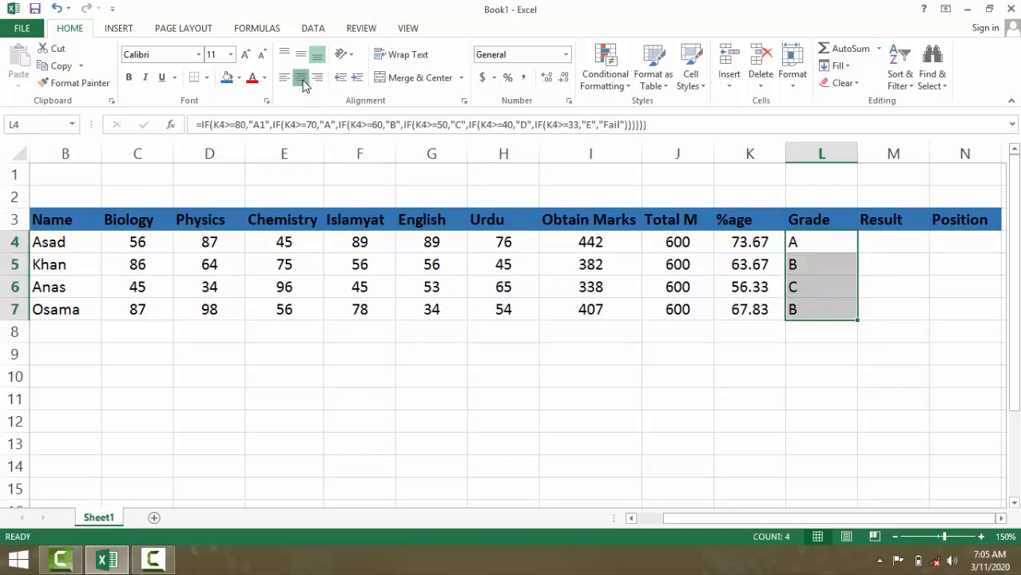
Step: Start an IF formula in the Result cell M4 that tests whether the percentage K4>=33
{"action": "left_click", "coordinate": [883, 245]}
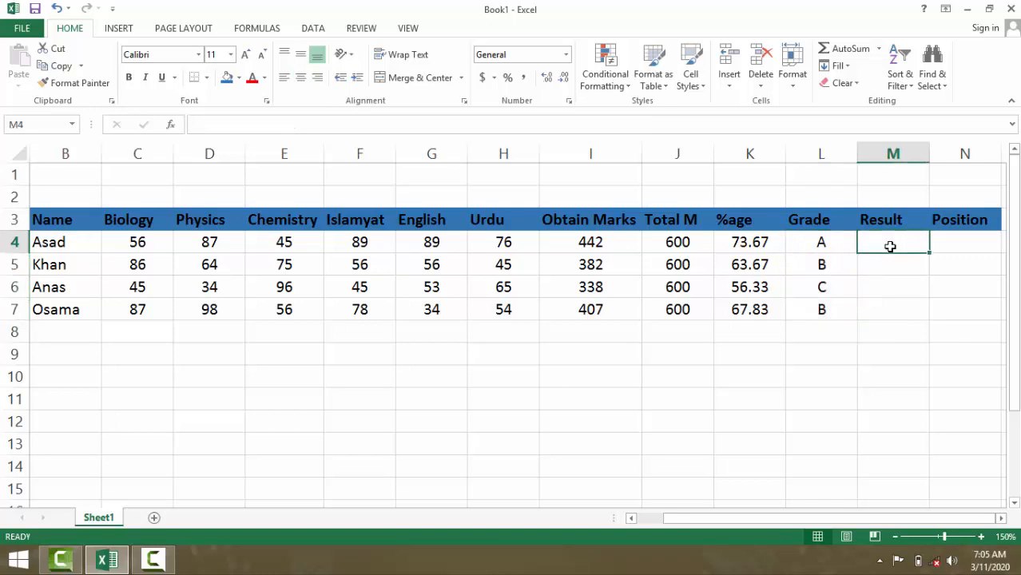
{"action": "left_click_drag", "start_coordinate": [749, 240], "coordinate": [749, 310]}
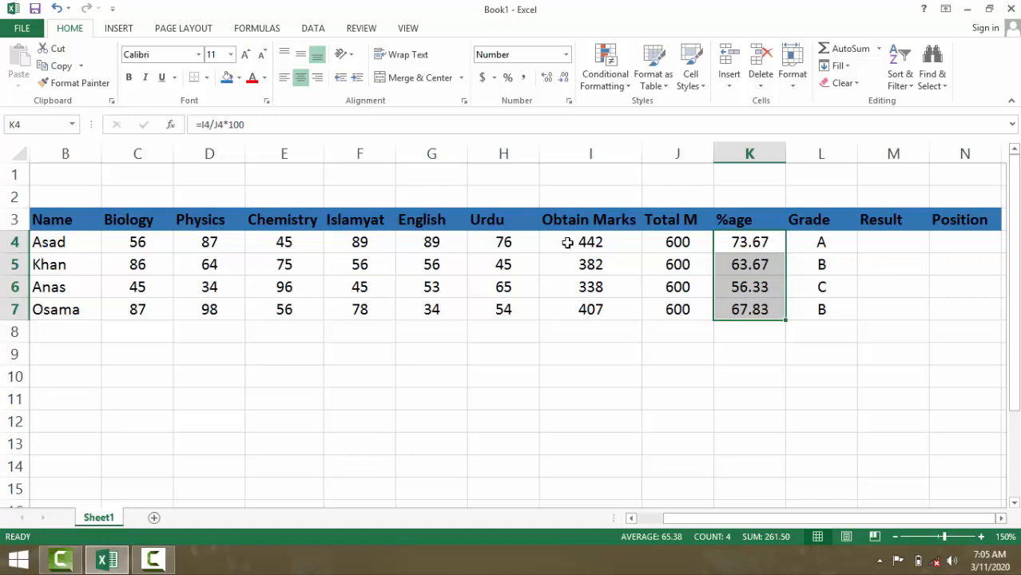
{"action": "left_click_drag", "start_coordinate": [565, 242], "coordinate": [574, 308]}
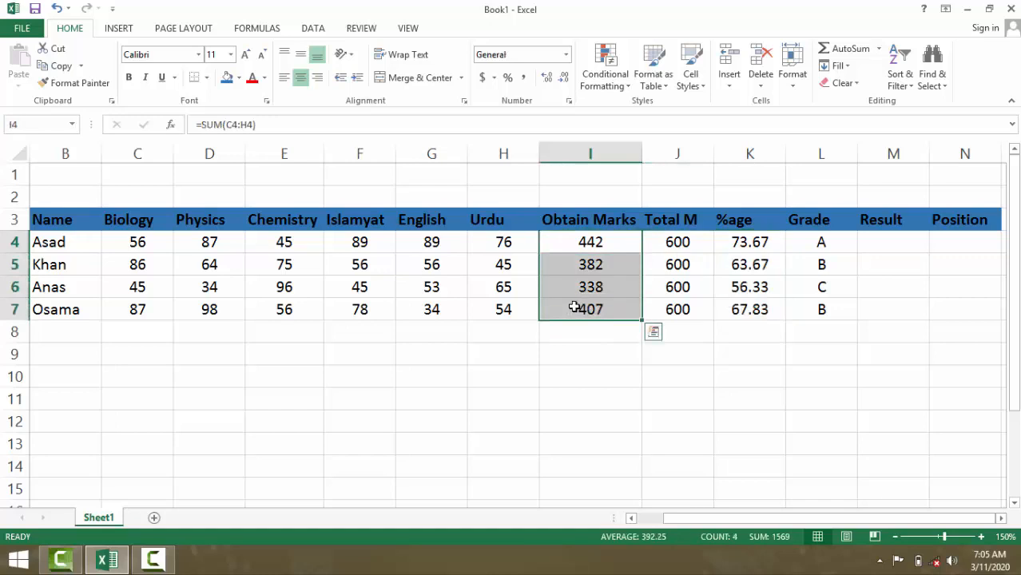
{"action": "left_click", "coordinate": [889, 248]}
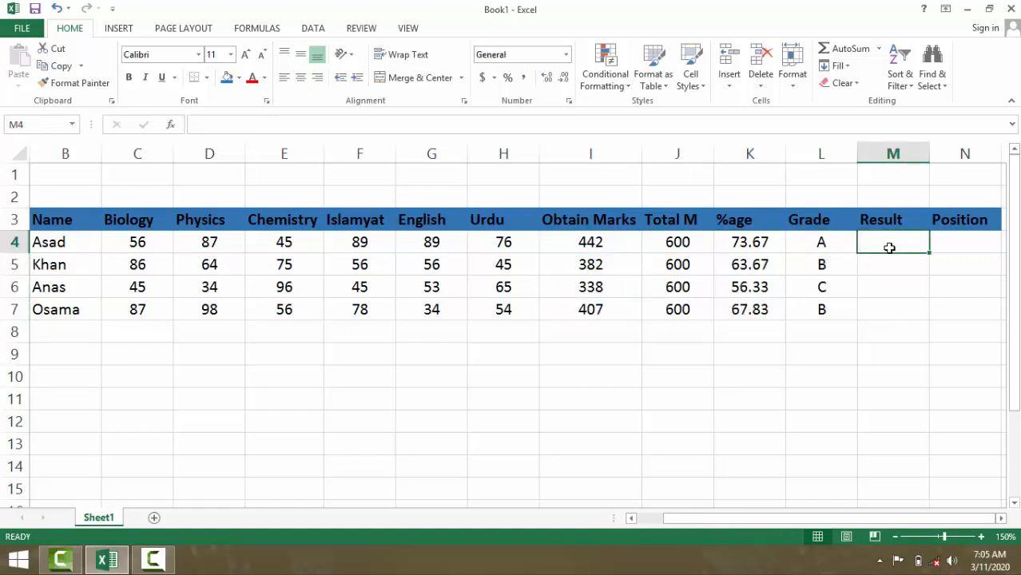
{"action": "type", "text": "="}
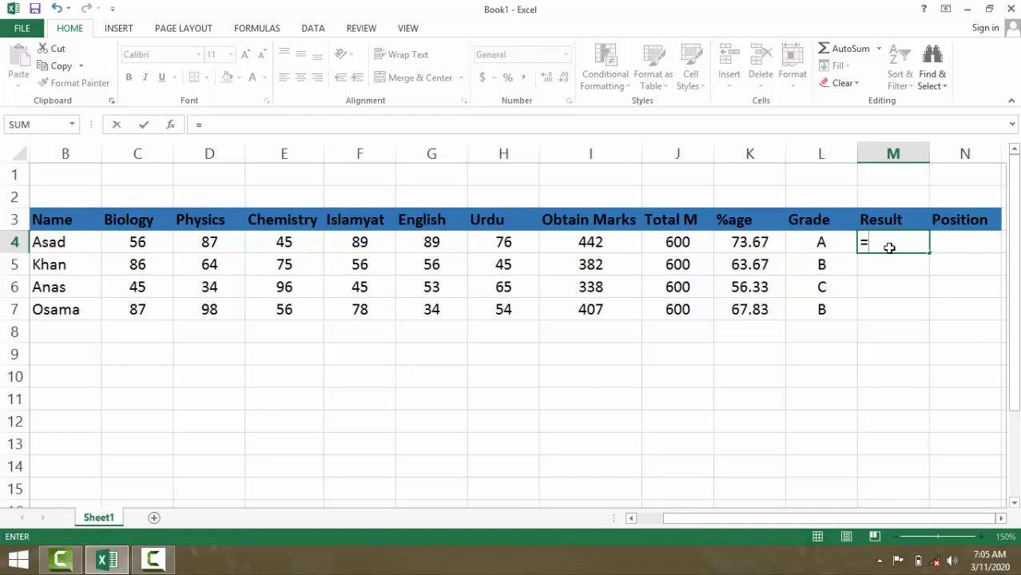
{"action": "type", "text": "if("}
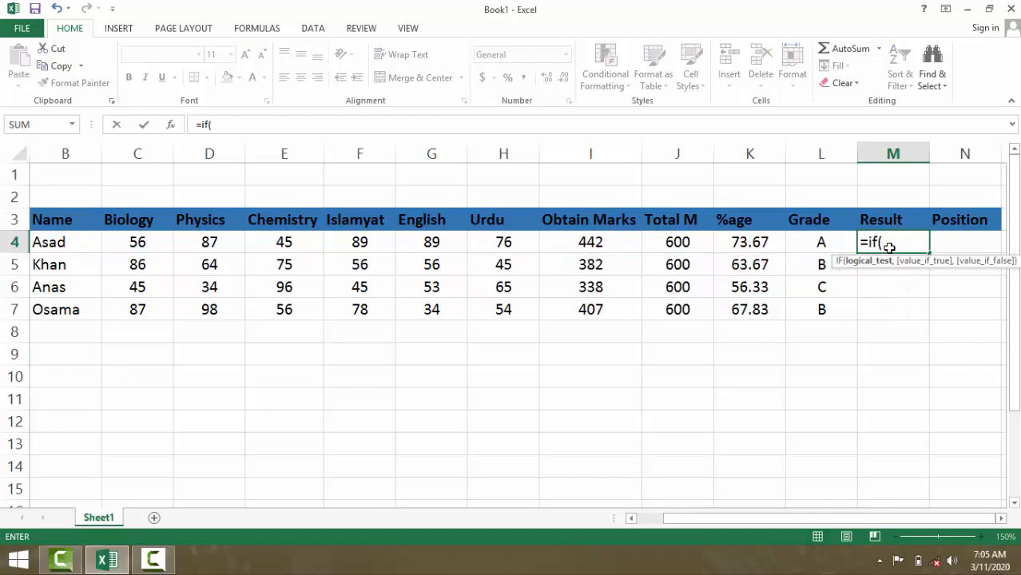
{"action": "left_click", "coordinate": [749, 242]}
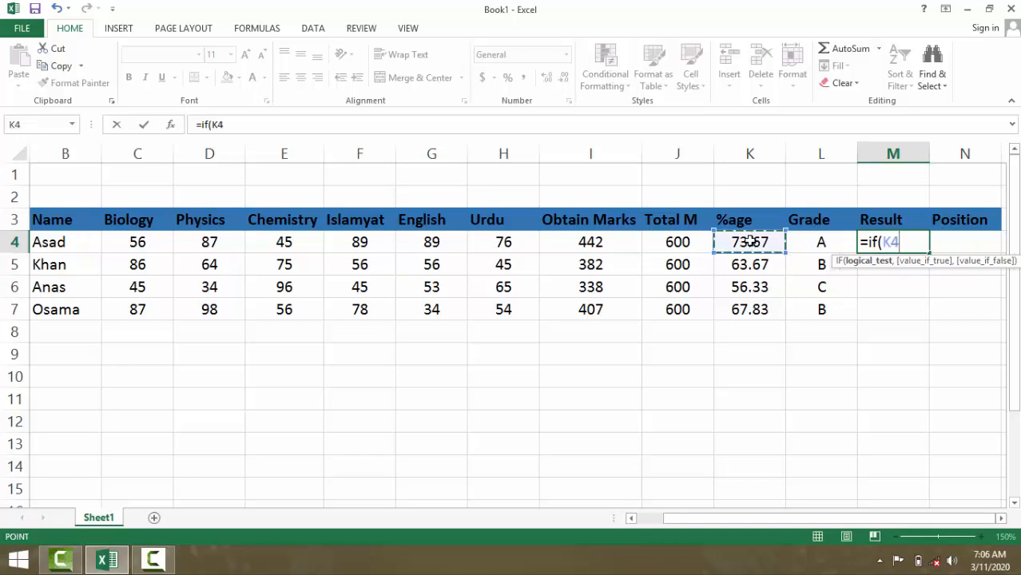
{"action": "type", "text": ">="}
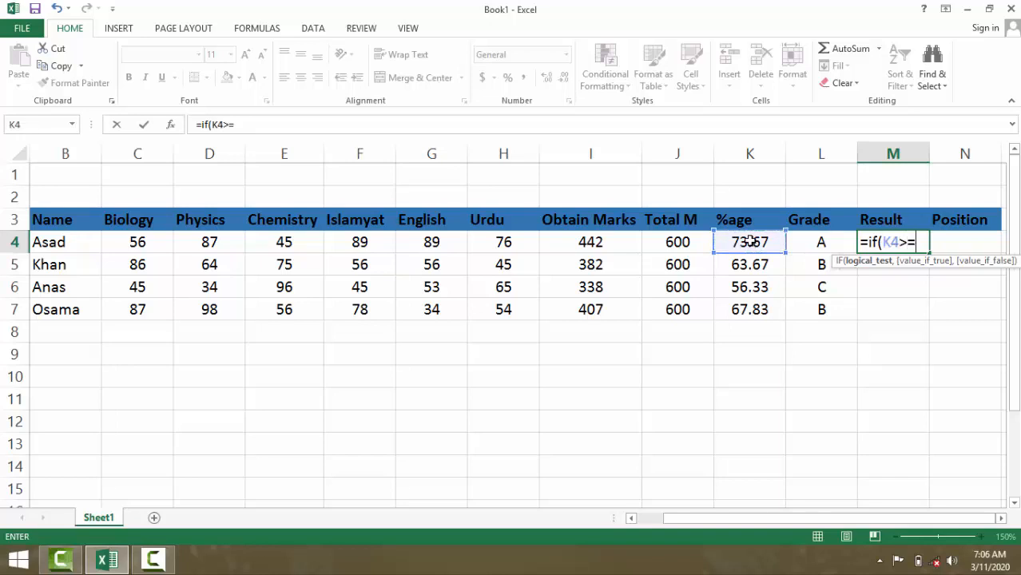
{"action": "type", "text": "33"}
{"action": "type", "text": ","}
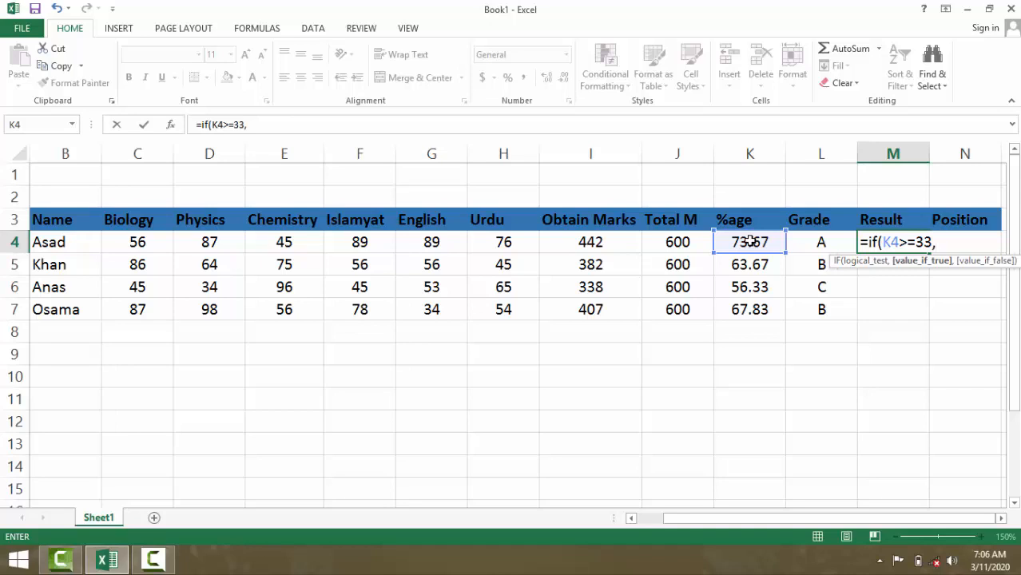
Step: Complete the M4 result formula with "pass" as the true value and "fail" as the false value
{"action": "type", "text": "\"pass\","}
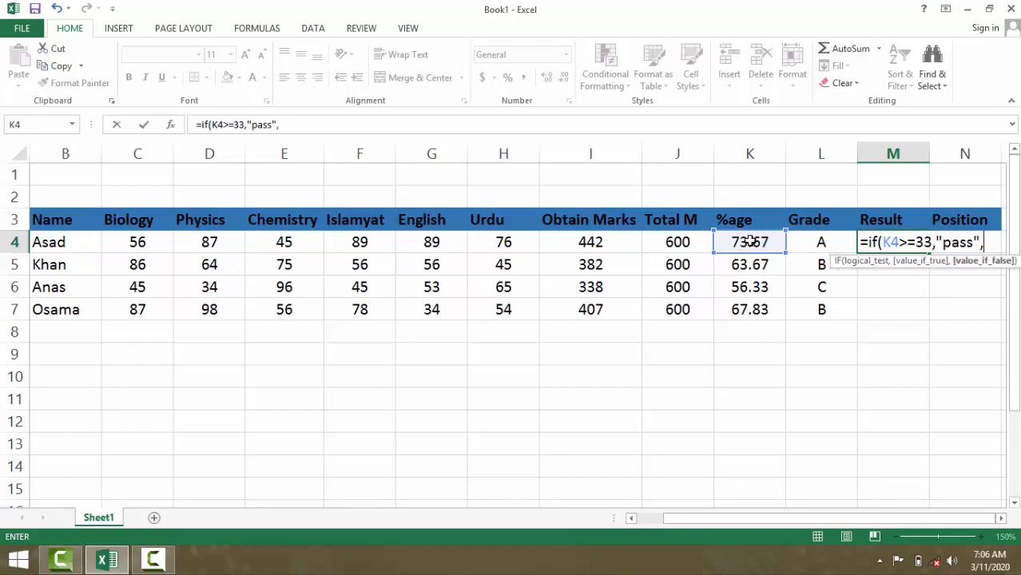
{"action": "type", "text": "\""}
{"action": "type", "text": "fa"}
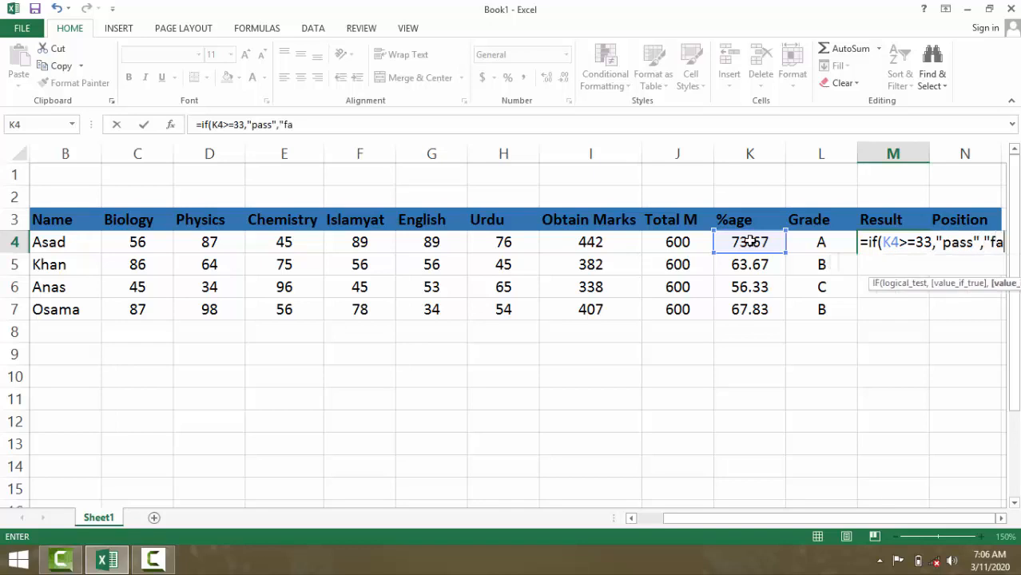
{"action": "type", "text": "il\""}
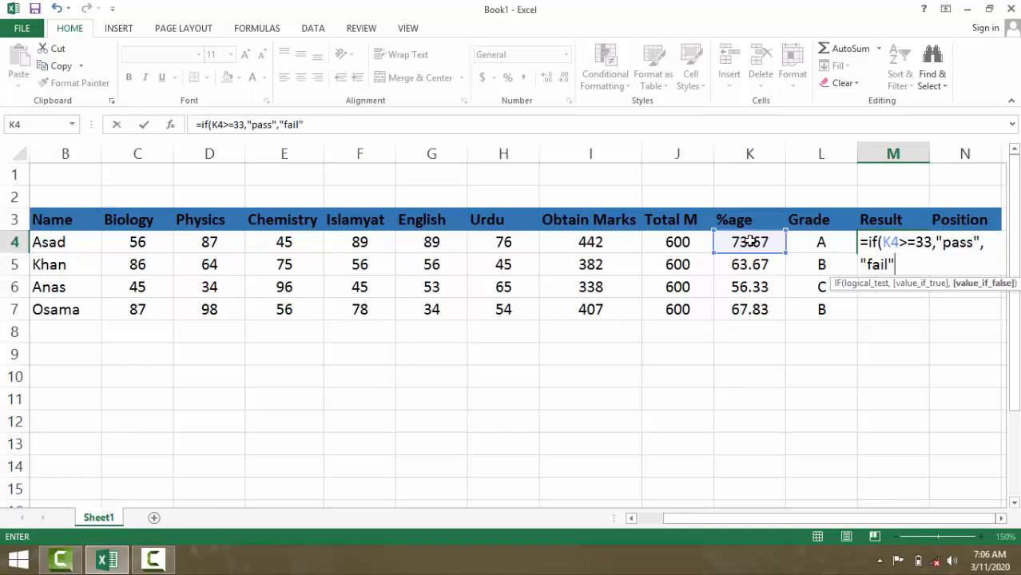
{"action": "type", "text": ")"}
{"action": "key", "text": "Return"}
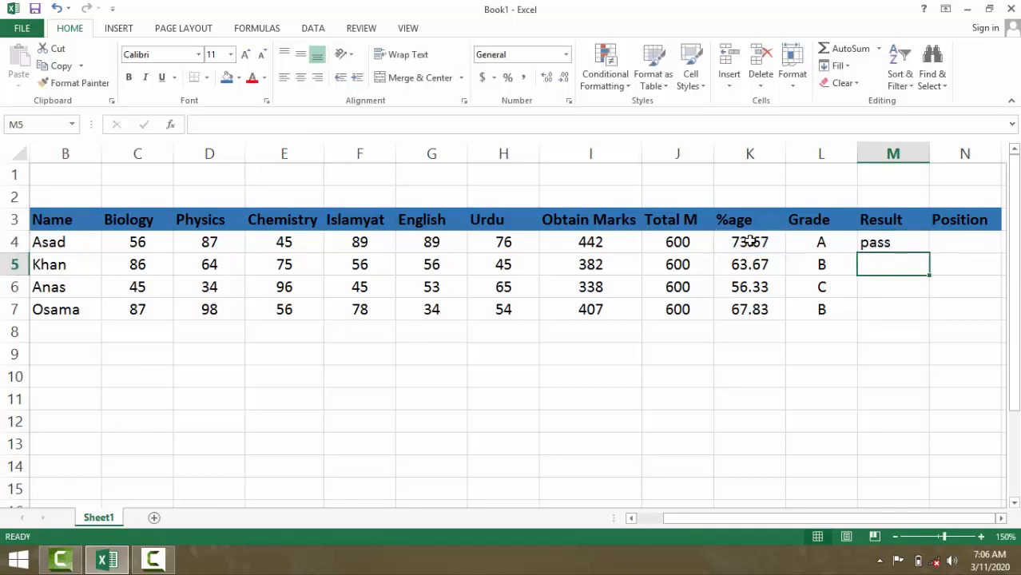
Step: Fill the result formula from M4 down through M7
{"action": "left_click_drag", "start_coordinate": [903, 237], "coordinate": [889, 307]}
{"action": "key", "text": "ctrl+d"}
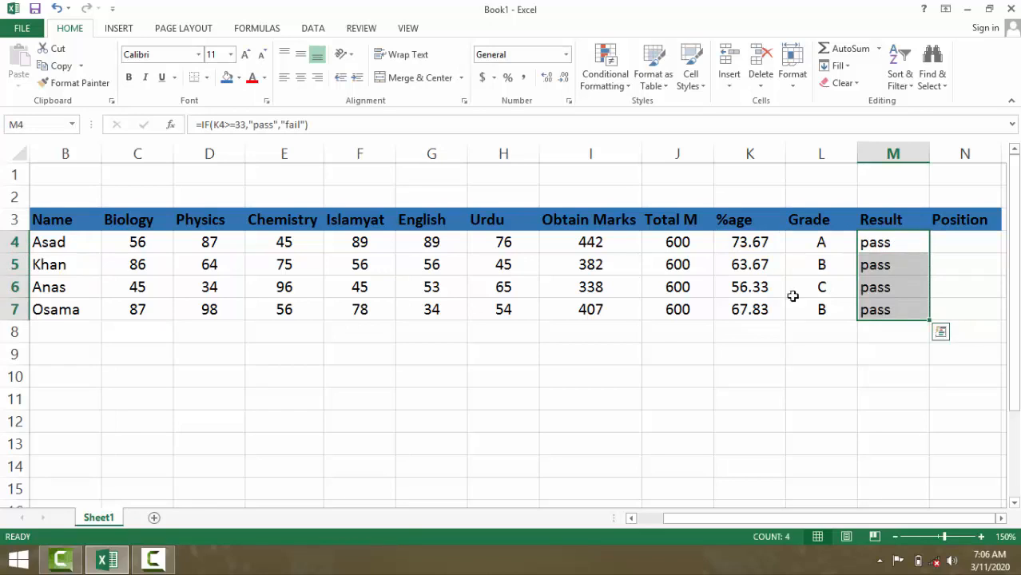
{"action": "left_click", "coordinate": [629, 374]}
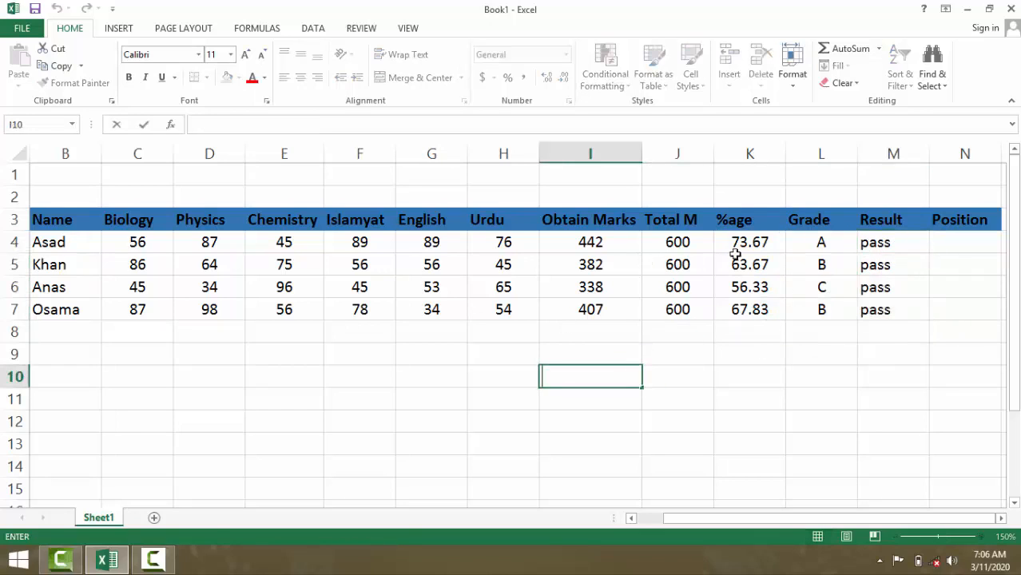
Step: Examine the percentage formula in K7 and the obtained-marks sum formula in I7, keeping both formulas as they are
{"action": "left_click", "coordinate": [744, 311]}
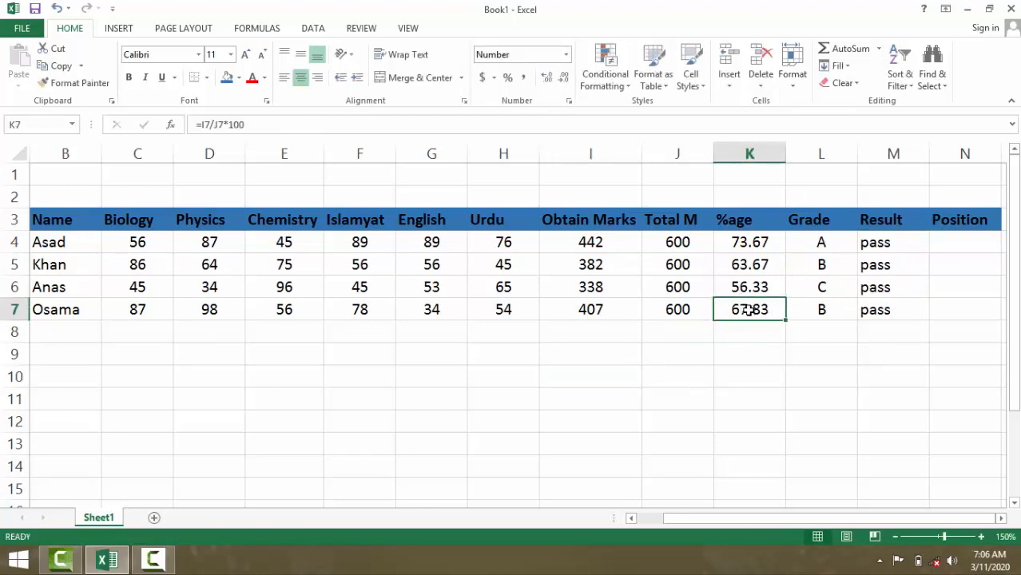
{"action": "double_click", "coordinate": [749, 310]}
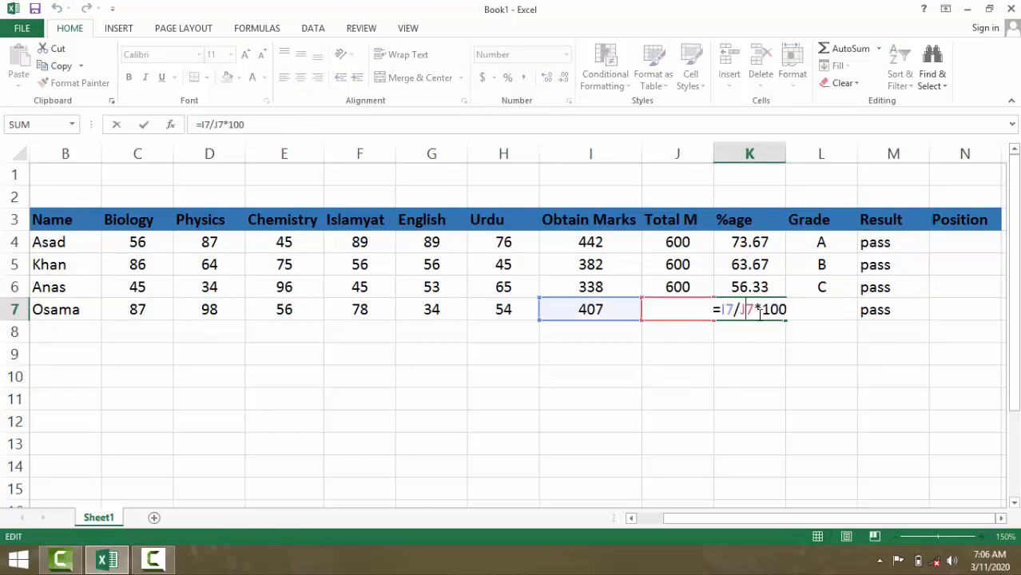
{"action": "left_click", "coordinate": [753, 332]}
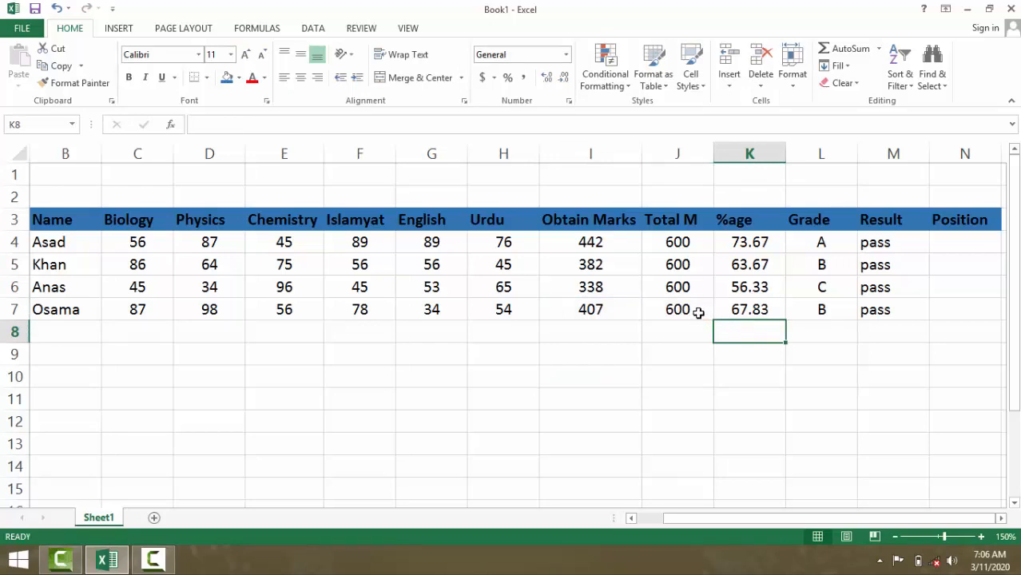
{"action": "left_click", "coordinate": [615, 309]}
{"action": "double_click", "coordinate": [615, 309]}
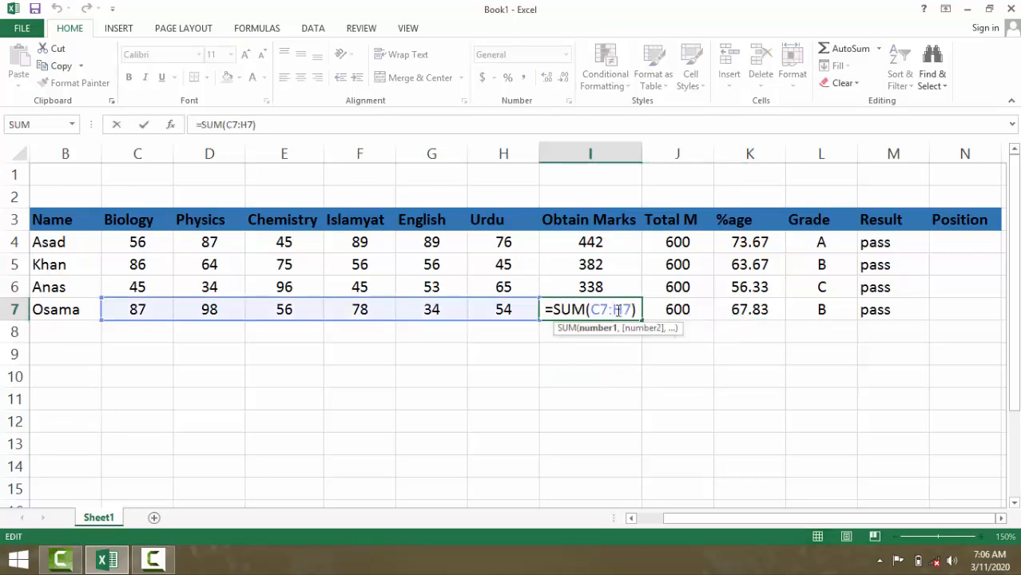
{"action": "left_click", "coordinate": [606, 354]}
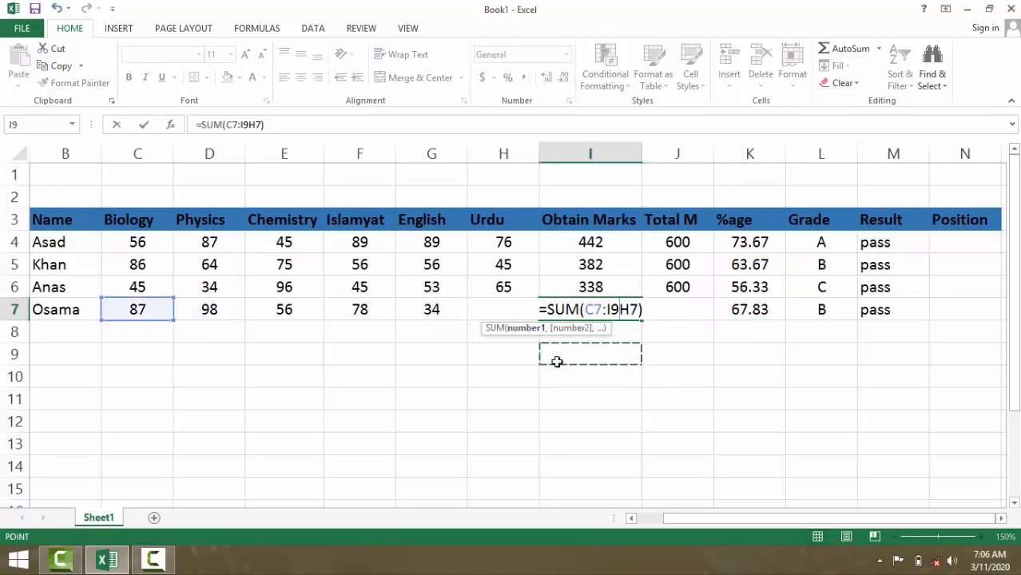
{"action": "key", "text": "BackSpace"}
{"action": "key", "text": "BackSpace"}
{"action": "left_click", "coordinate": [634, 311]}
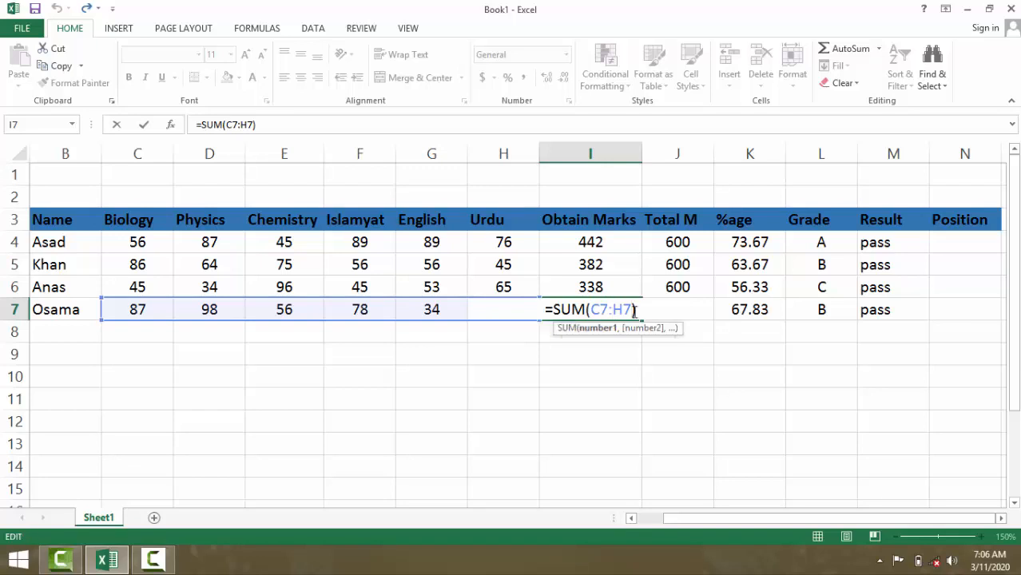
{"action": "key", "text": "Return"}
Step: Set the Urdu mark in H7 to 0
{"action": "left_click", "coordinate": [511, 309]}
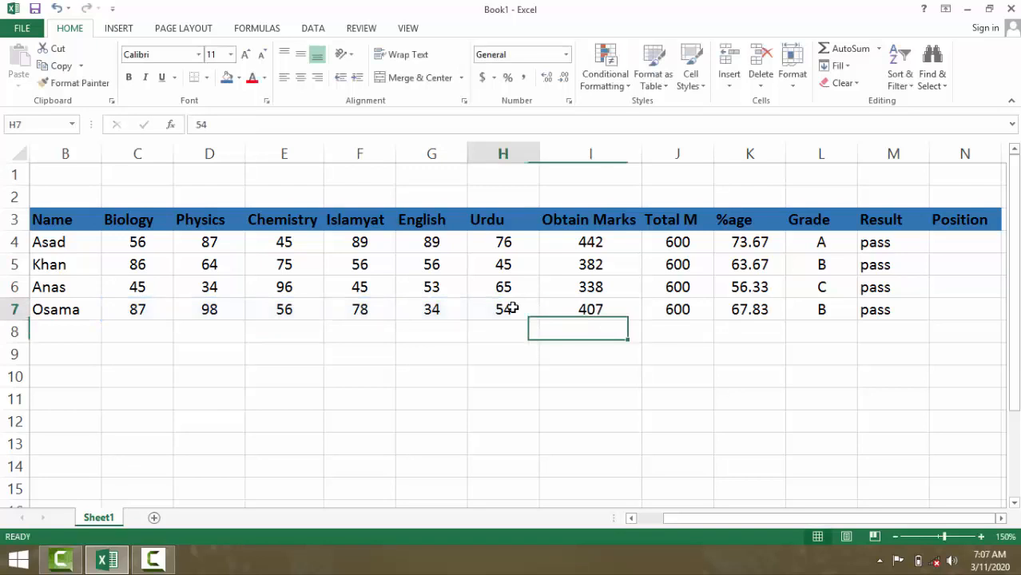
{"action": "double_click", "coordinate": [511, 308]}
{"action": "key", "text": "BackSpace"}
{"action": "key", "text": "BackSpace"}
{"action": "type", "text": "0"}
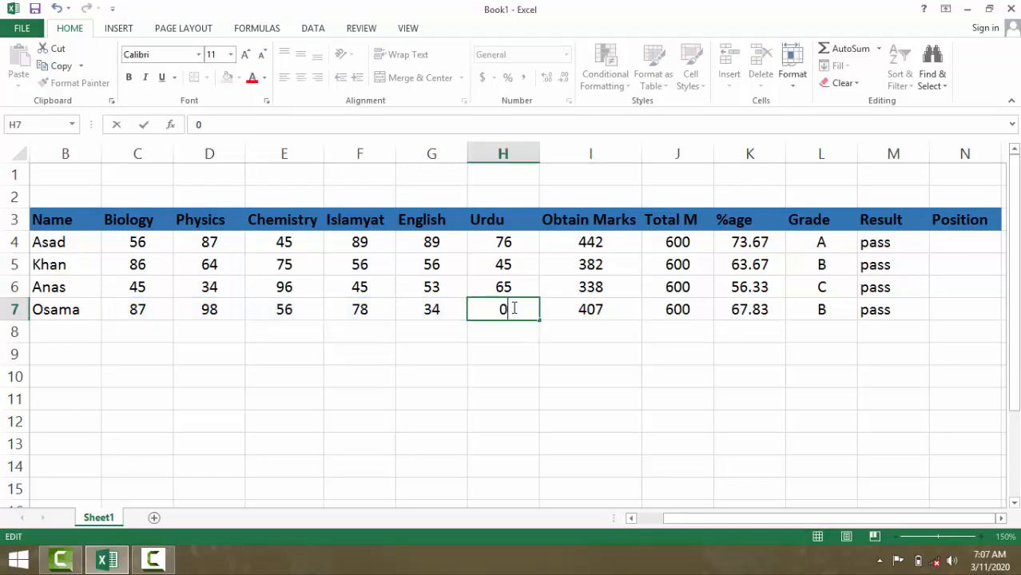
{"action": "left_click", "coordinate": [419, 398]}
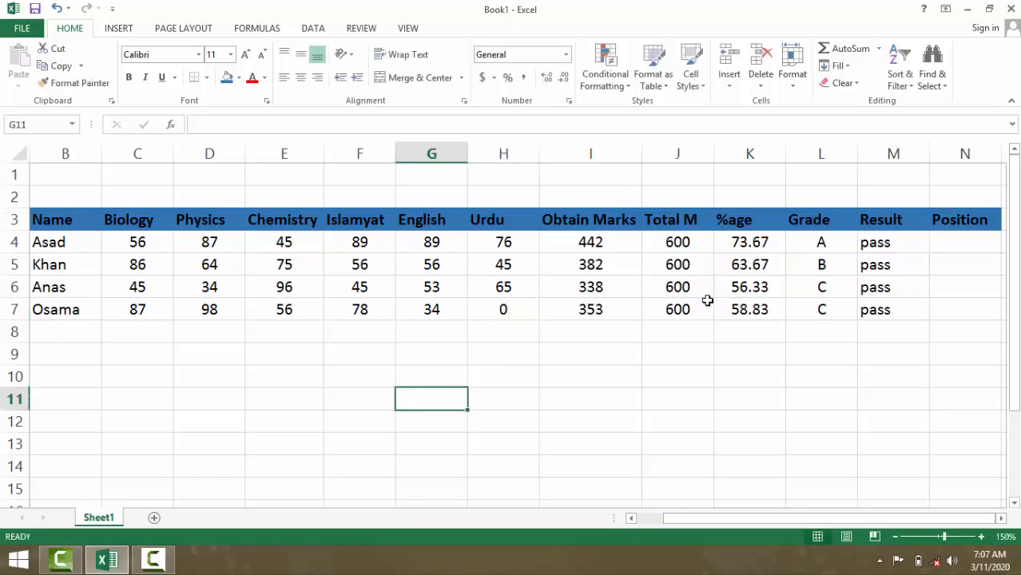
Step: Set the English mark in G7 to 0
{"action": "double_click", "coordinate": [441, 309]}
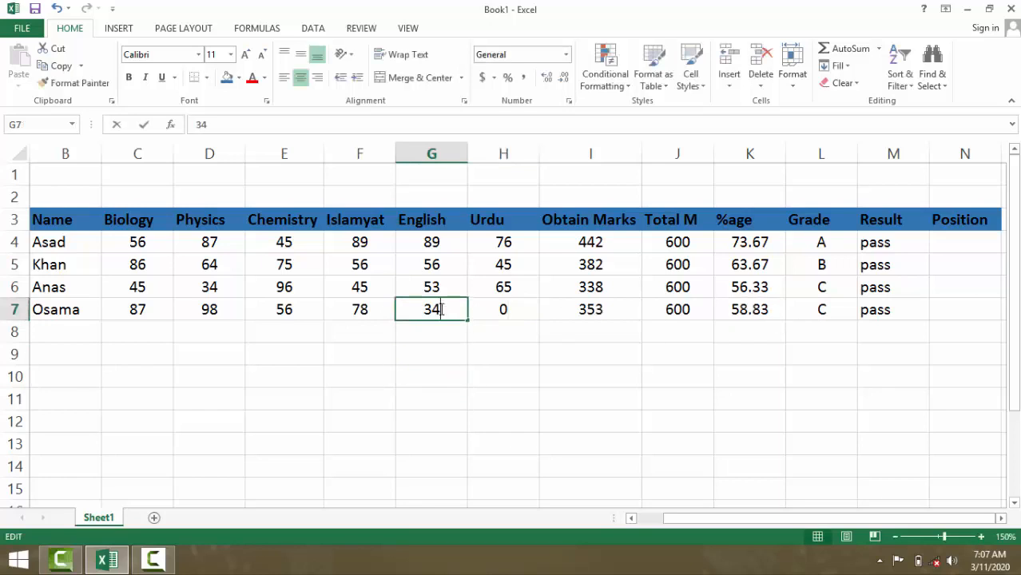
{"action": "key", "text": "BackSpace"}
{"action": "key", "text": "BackSpace"}
{"action": "type", "text": "0"}
{"action": "left_click", "coordinate": [401, 425]}
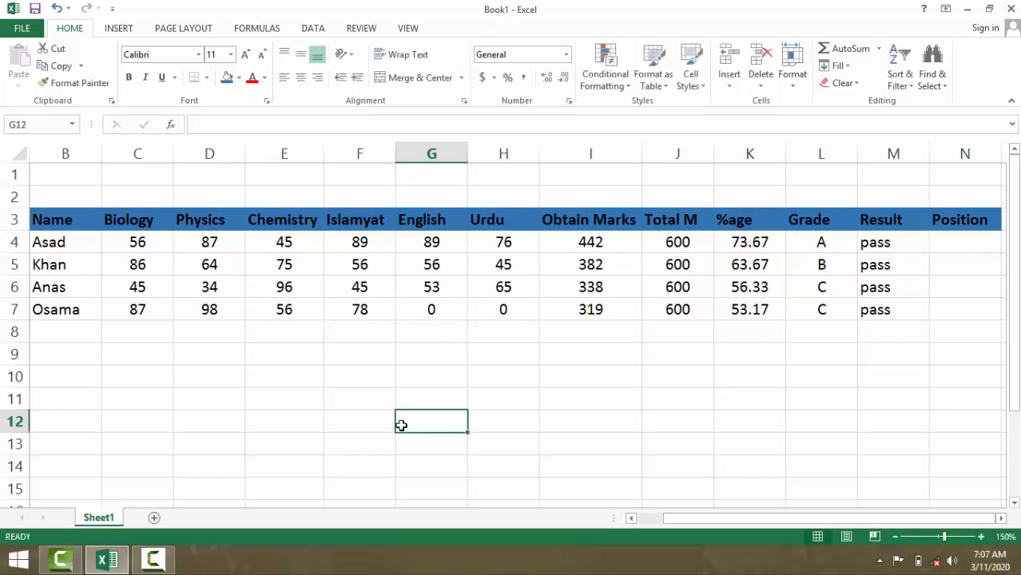
Step: Set the Islamyat mark in F7 to 0
{"action": "double_click", "coordinate": [369, 310]}
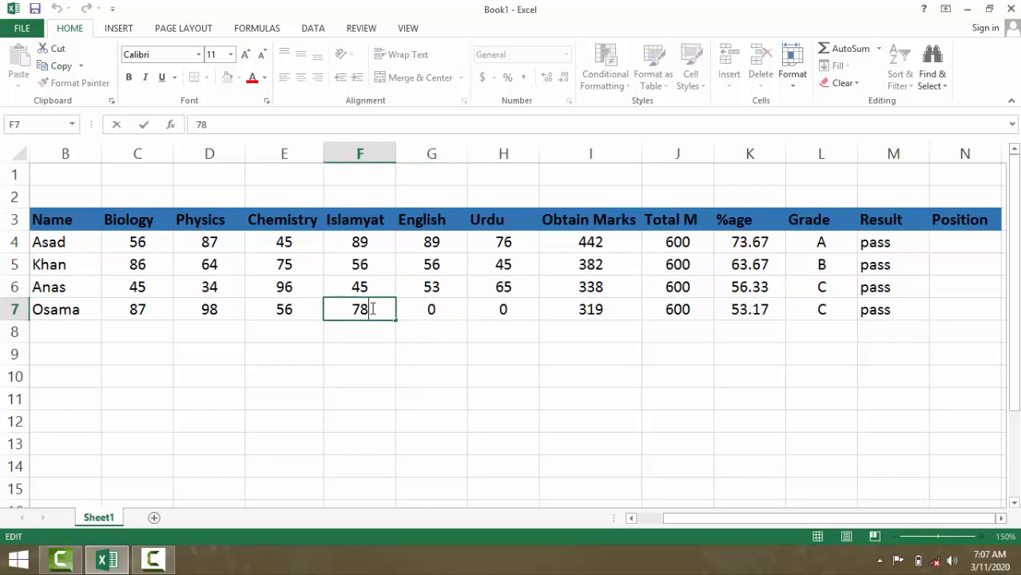
{"action": "key", "text": "BackSpace"}
{"action": "key", "text": "BackSpace"}
{"action": "type", "text": "0"}
{"action": "left_click", "coordinate": [364, 397]}
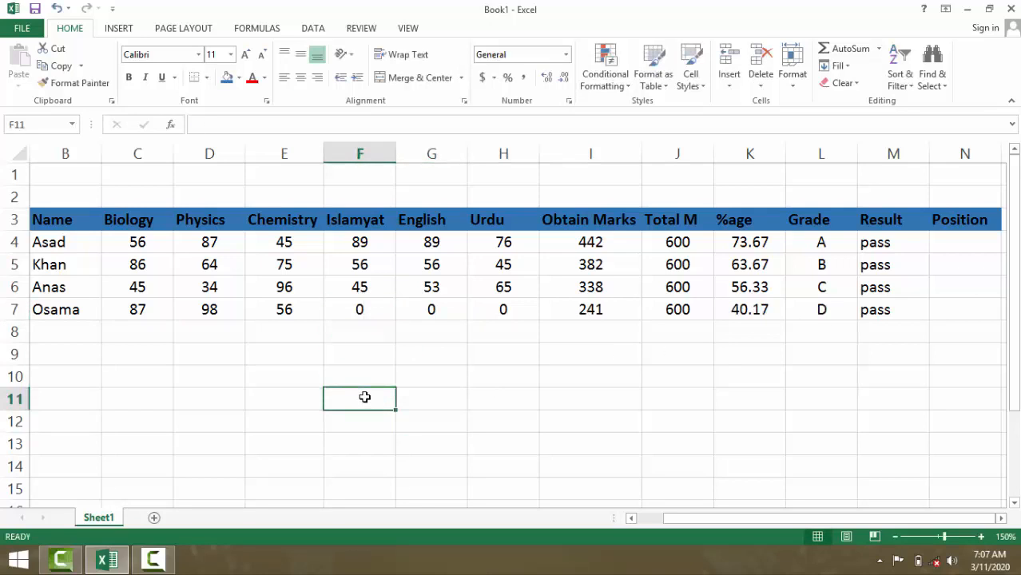
Step: Set the Chemistry mark in E7 to 0
{"action": "double_click", "coordinate": [305, 309]}
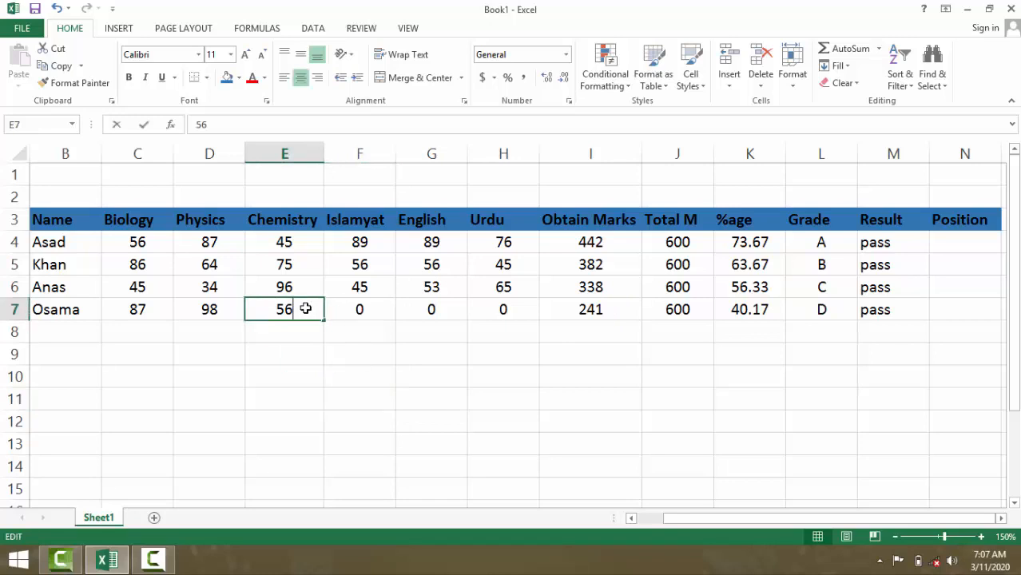
{"action": "key", "text": "BackSpace"}
{"action": "key", "text": "BackSpace"}
{"action": "type", "text": "0"}
{"action": "left_click", "coordinate": [311, 383]}
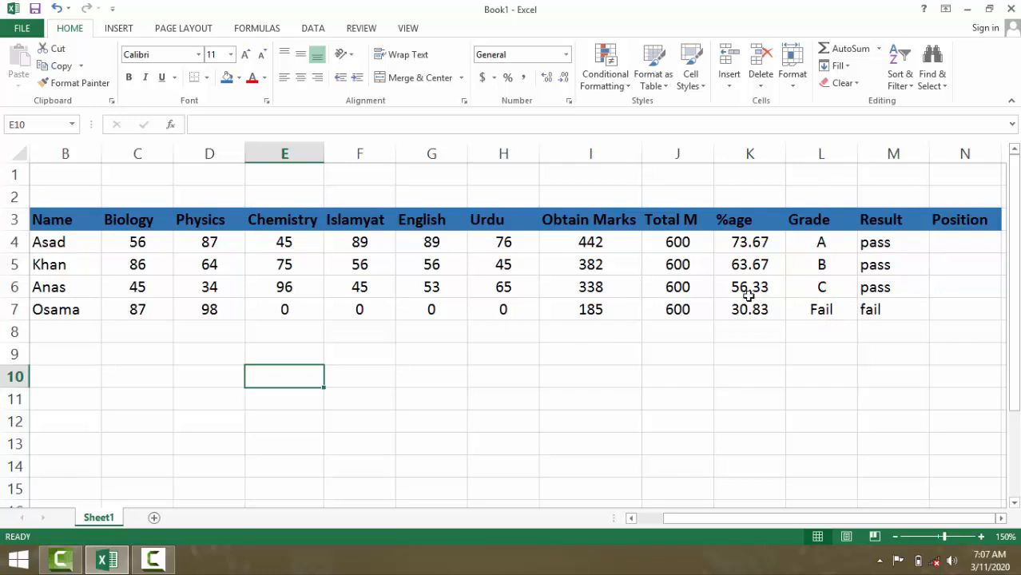
Step: Undo the zeroed Chemistry, Islamyat, English and Urdu marks in row 7
{"action": "key", "text": "ctrl+z"}
{"action": "key", "text": "ctrl+z"}
{"action": "key", "text": "ctrl+z"}
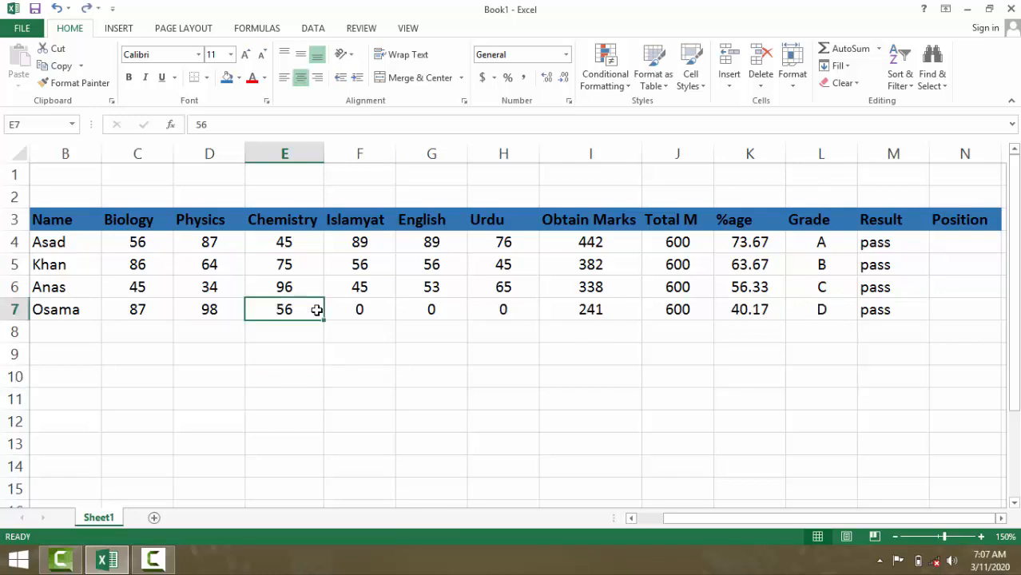
{"action": "key", "text": "ctrl+z"}
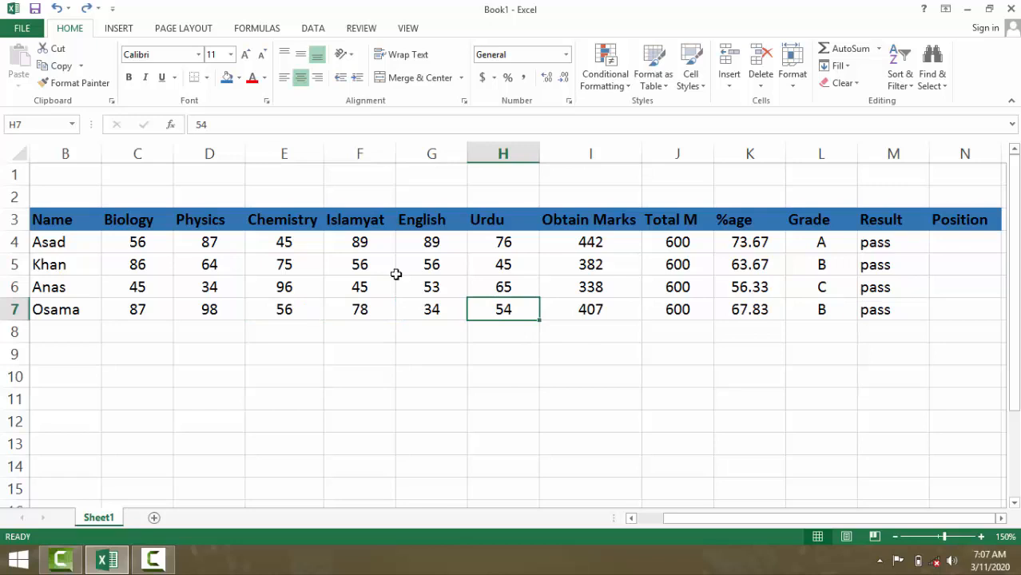
Step: Enter the formula =RANK(K4,K4:K7) in Position cell N4 to rank the first student's percentage
{"action": "double_click", "coordinate": [939, 244]}
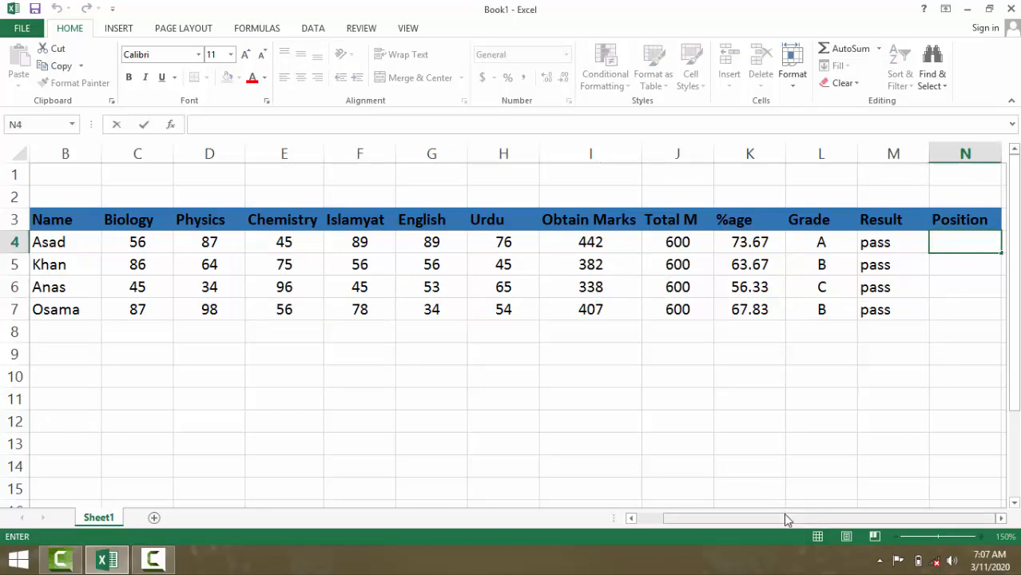
{"action": "left_click", "coordinate": [860, 372]}
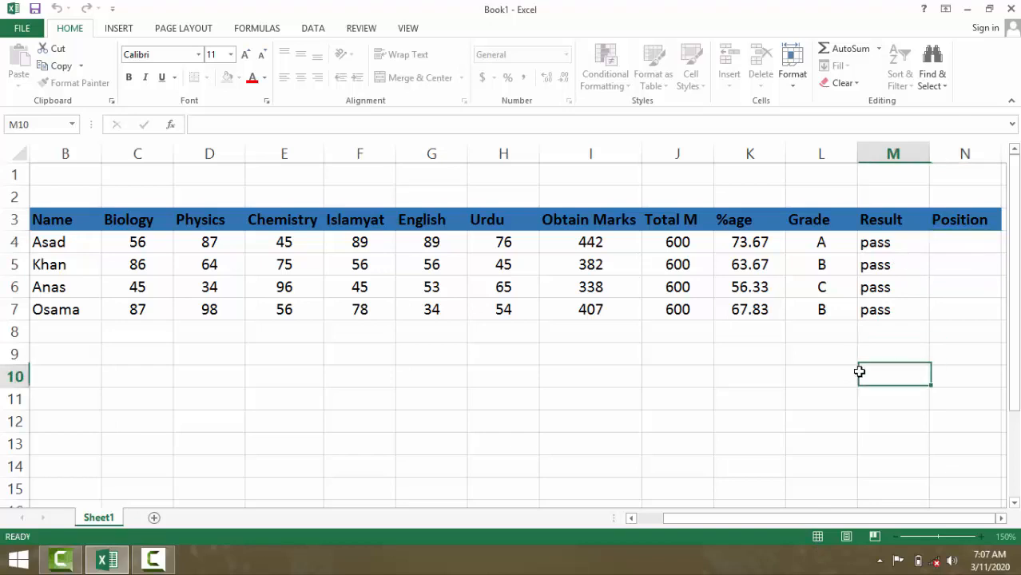
{"action": "left_click", "coordinate": [956, 244]}
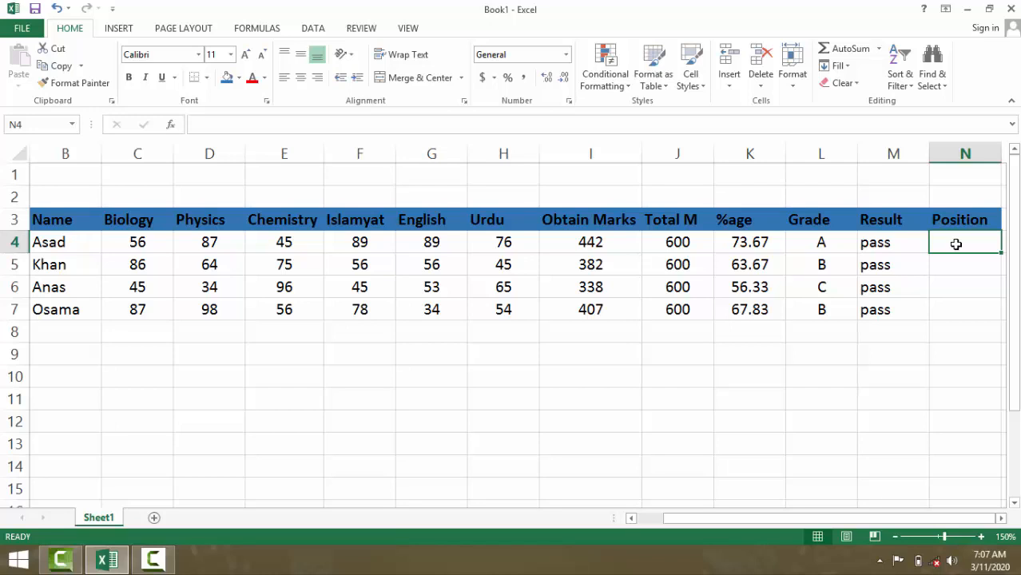
{"action": "type", "text": "="}
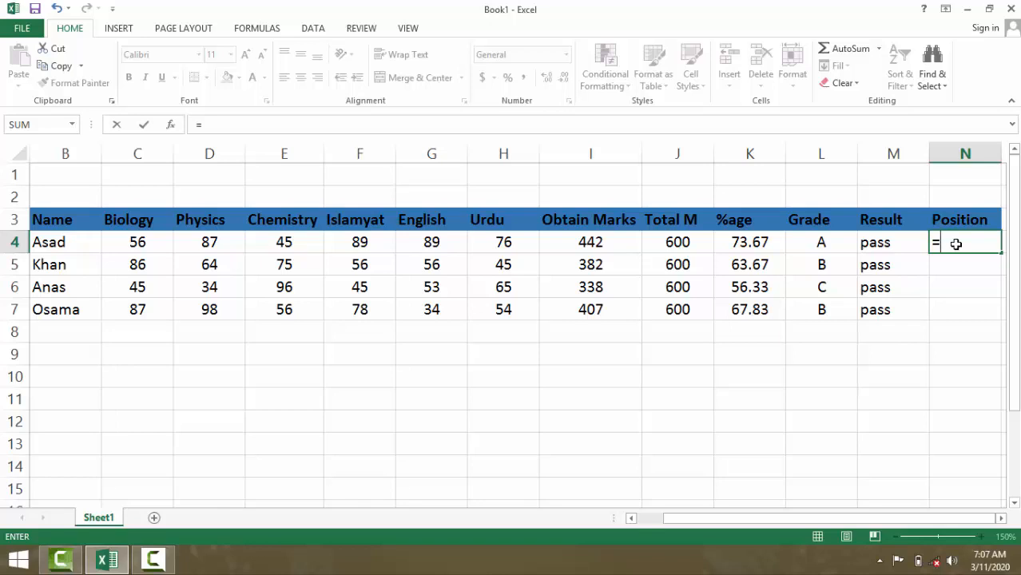
{"action": "type", "text": "rank("}
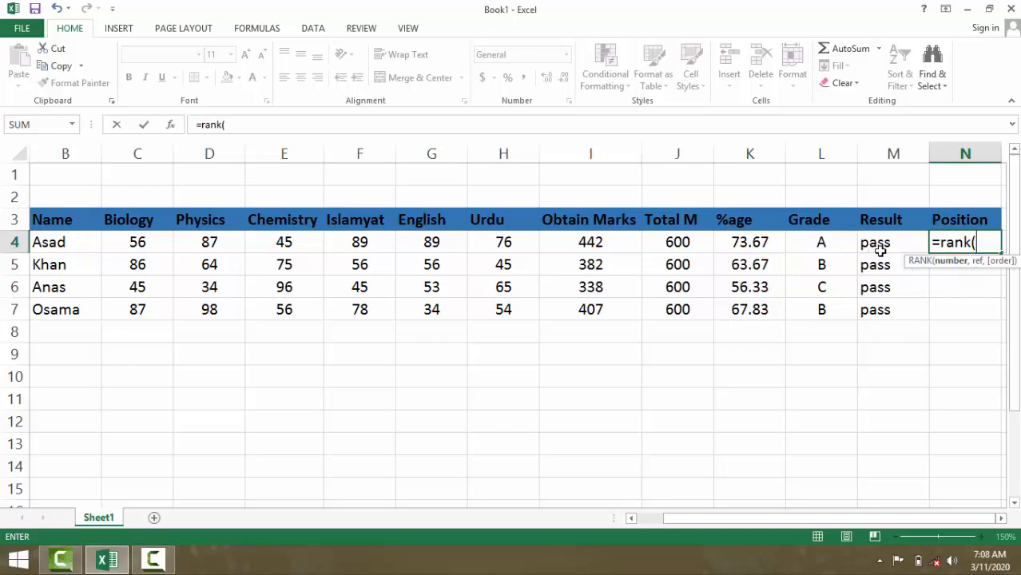
{"action": "left_click", "coordinate": [762, 242]}
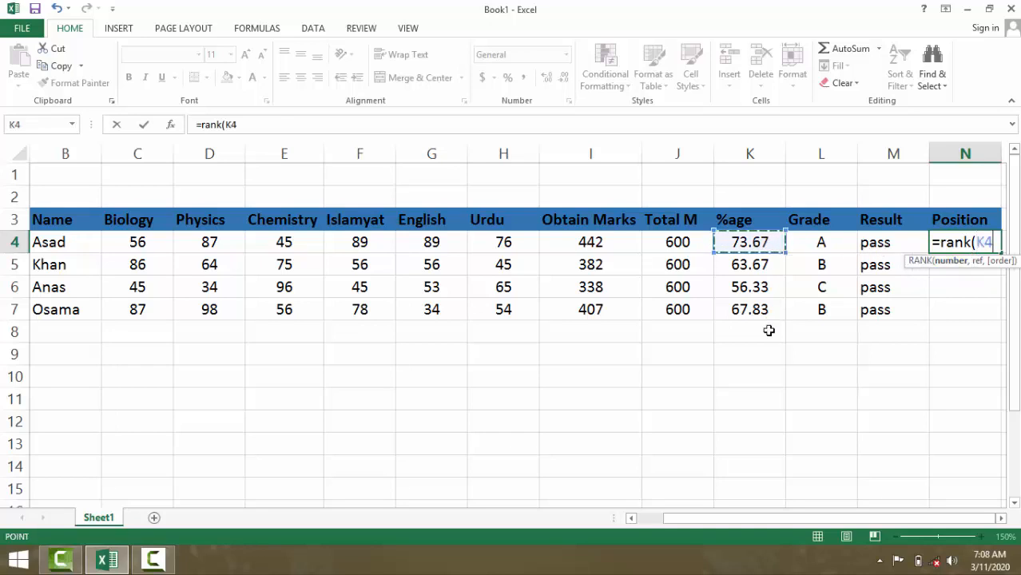
{"action": "type", "text": ","}
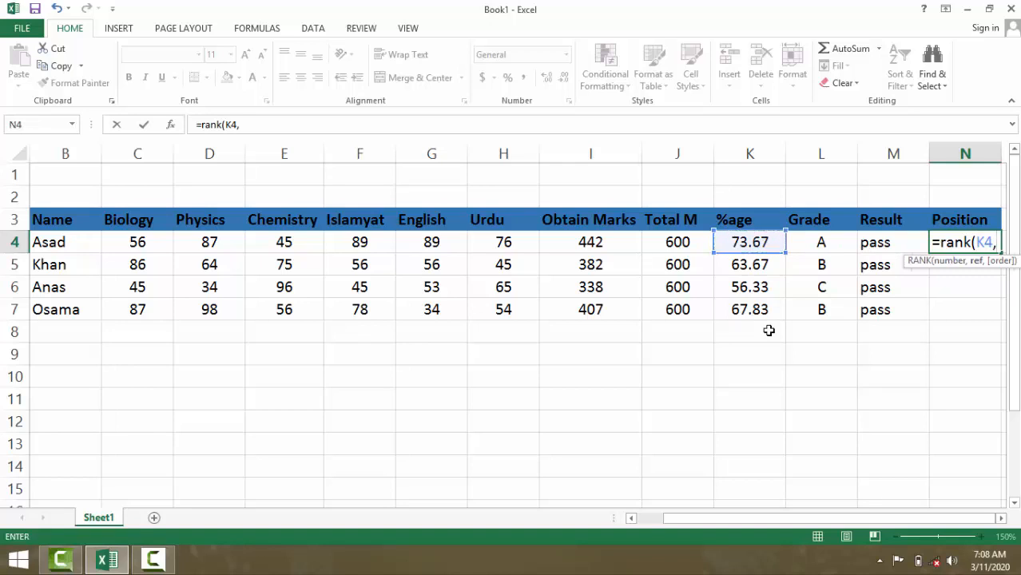
{"action": "left_click_drag", "start_coordinate": [754, 240], "coordinate": [747, 308]}
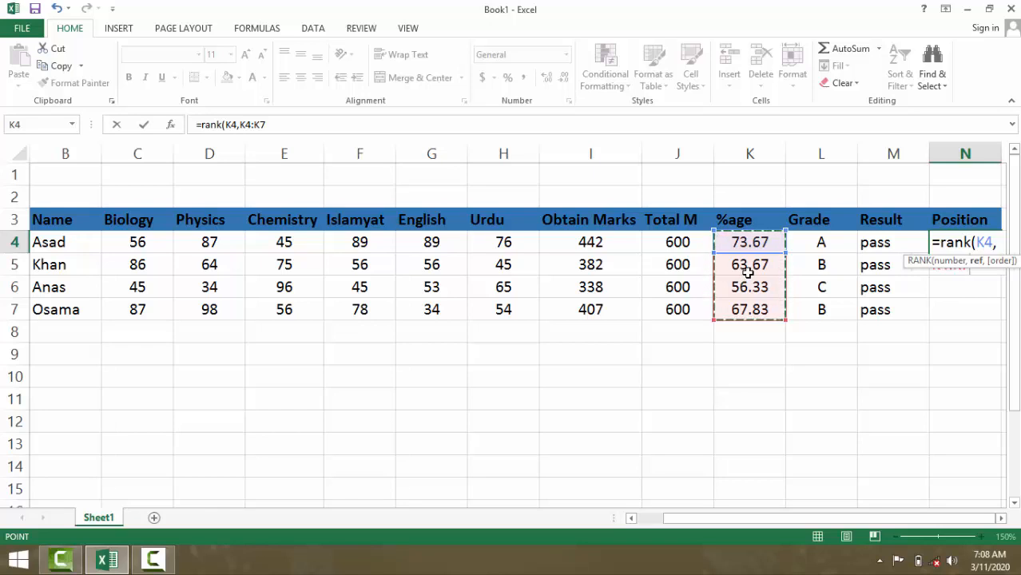
{"action": "type", "text": ")"}
{"action": "key", "text": "Return"}
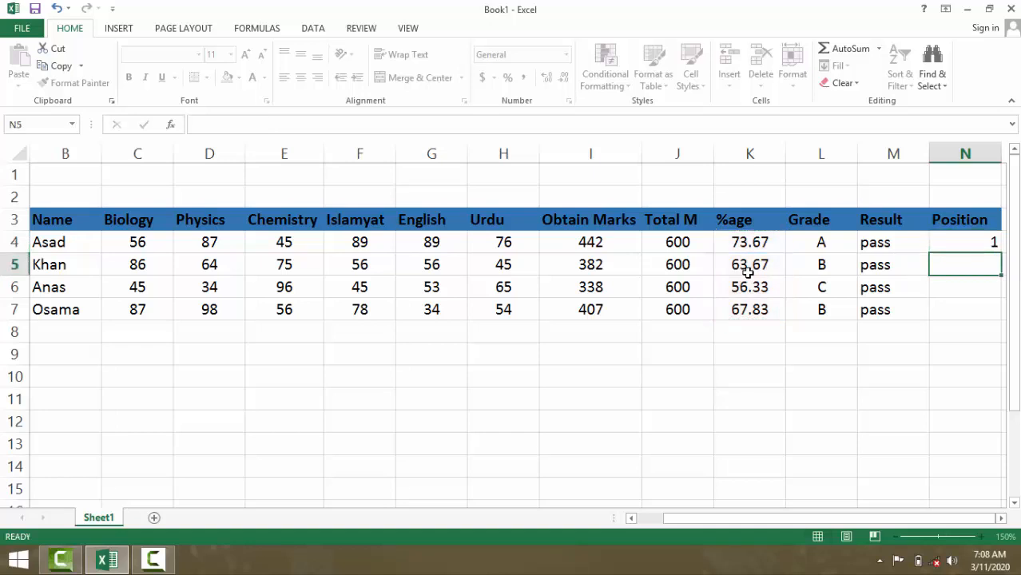
Step: Fill the rank formula with its relative range from N4 down through N7
{"action": "left_click_drag", "start_coordinate": [969, 243], "coordinate": [965, 305]}
{"action": "key", "text": "ctrl+d"}
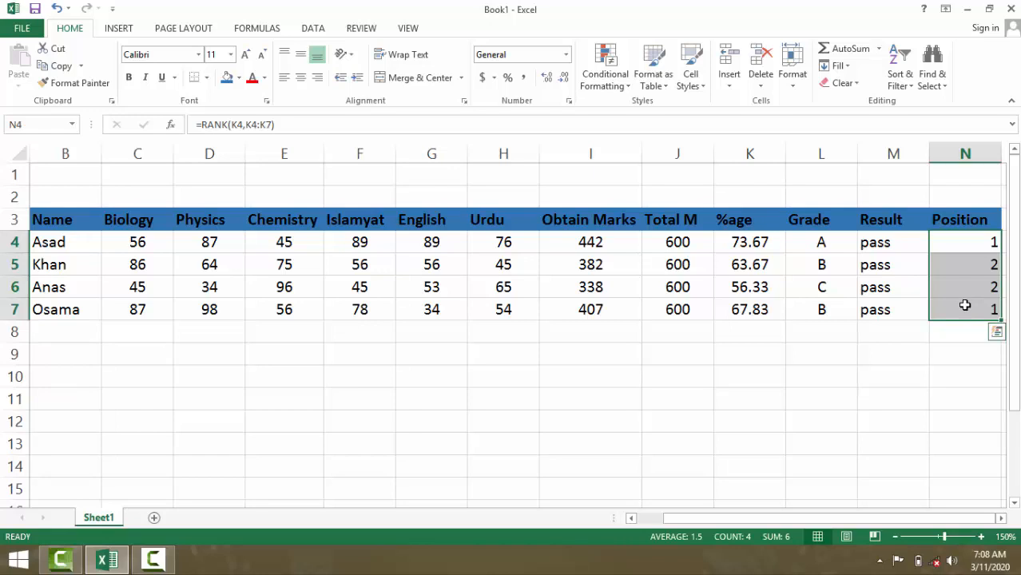
Step: Make the ranking range in N4 absolute so the formula is =RANK(K4,$K$4:$K$7)
{"action": "double_click", "coordinate": [984, 243]}
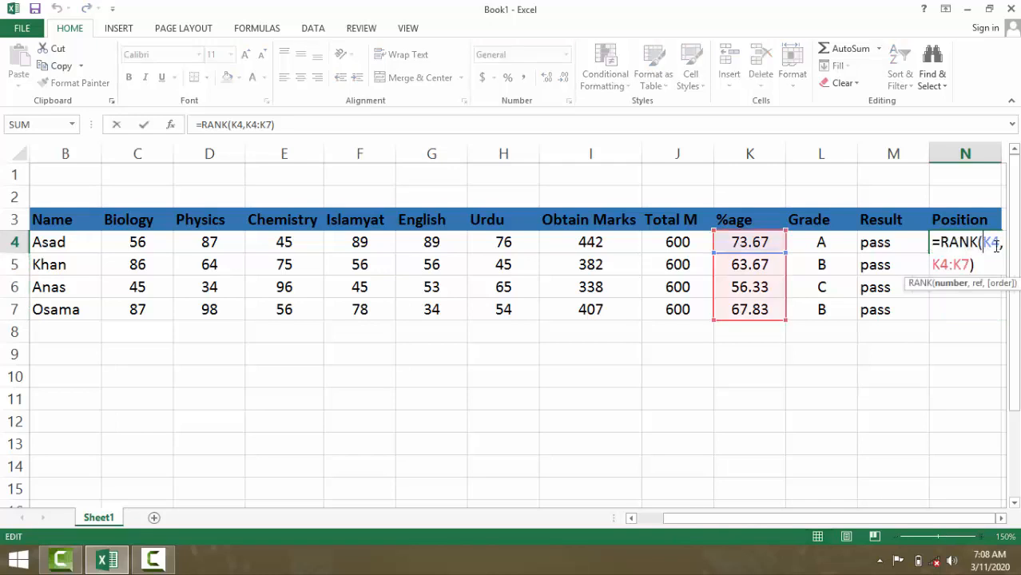
{"action": "left_click", "coordinate": [941, 264]}
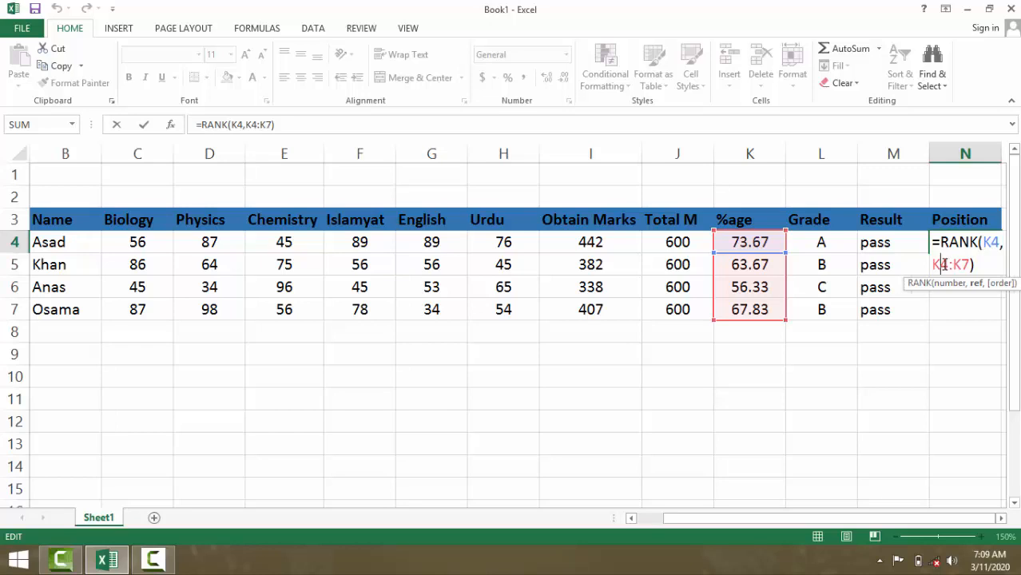
{"action": "key", "text": "F4"}
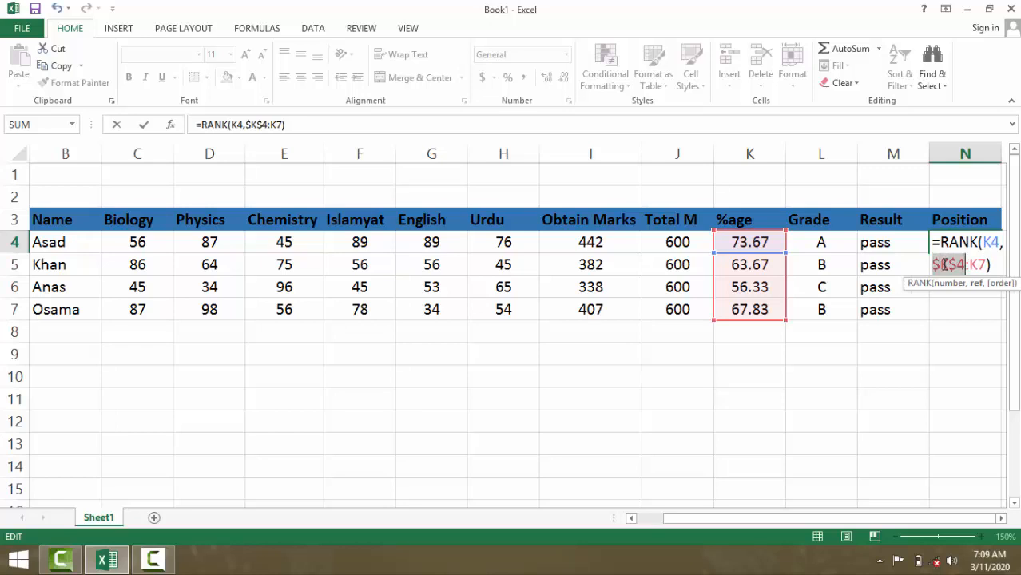
{"action": "left_click", "coordinate": [977, 264]}
{"action": "key", "text": "F4"}
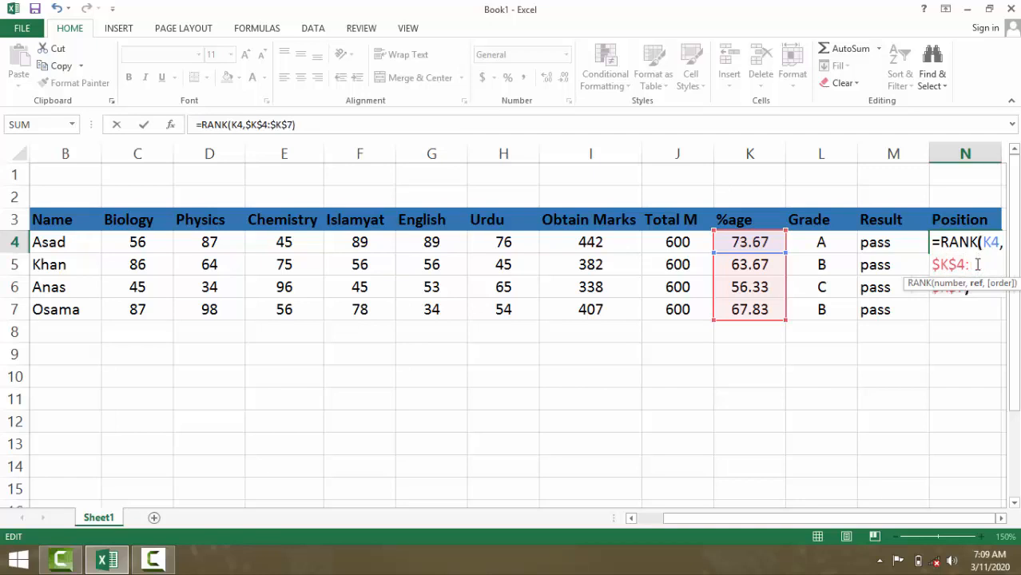
{"action": "key", "text": "Return"}
Step: Copy the rank formula with the absolute range from N4 down through N7
{"action": "left_click", "coordinate": [966, 243]}
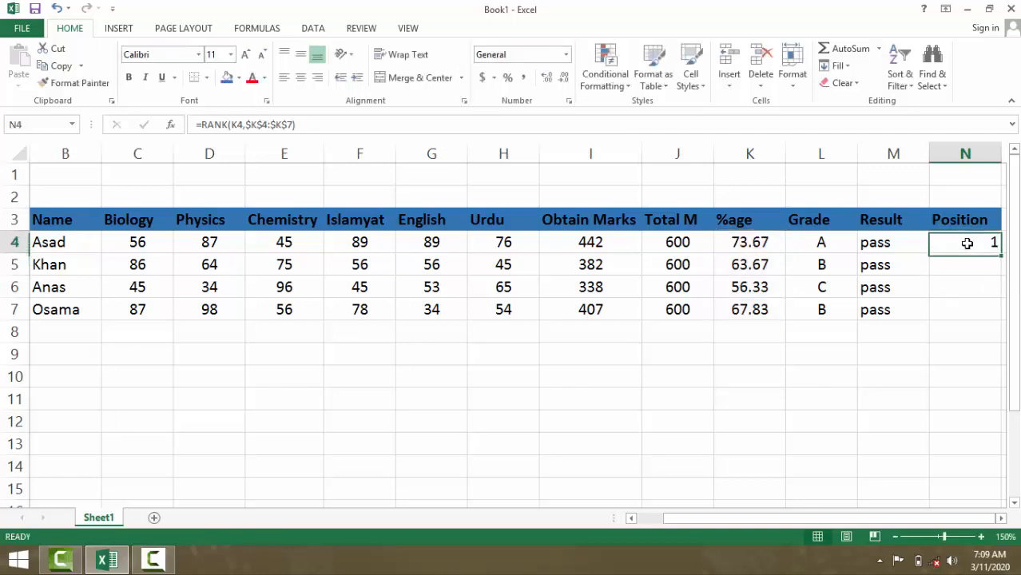
{"action": "left_click_drag", "start_coordinate": [967, 242], "coordinate": [964, 302]}
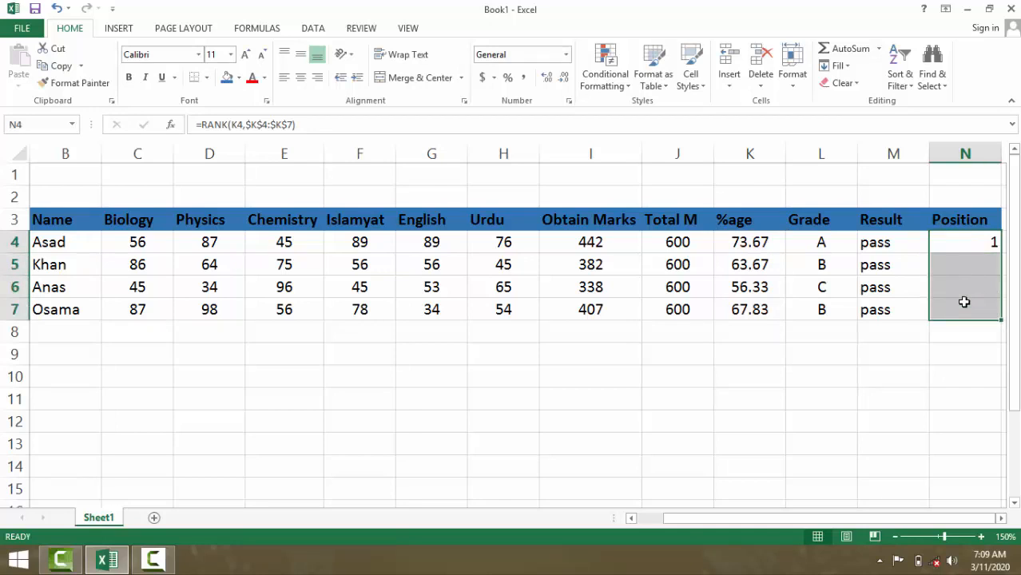
{"action": "key", "text": "ctrl+d"}
{"action": "left_click", "coordinate": [880, 365]}
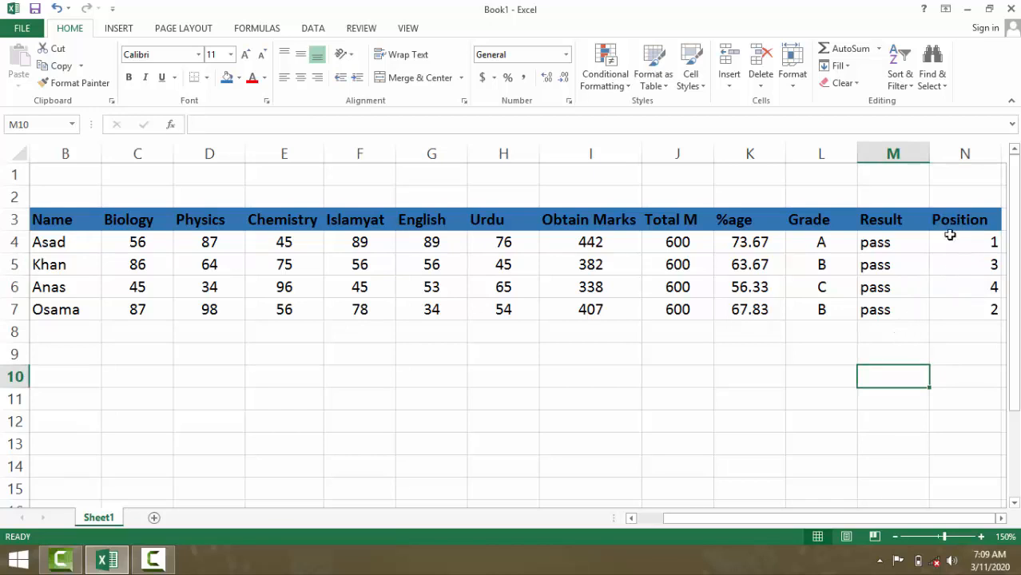
Step: Center the position values in N4 through N7
{"action": "left_click_drag", "start_coordinate": [960, 237], "coordinate": [959, 308]}
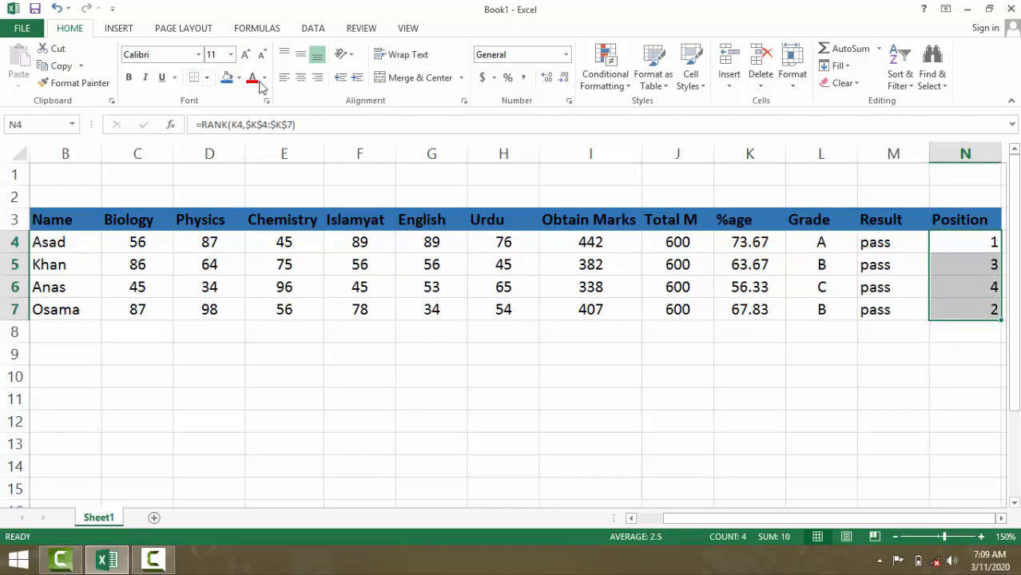
{"action": "left_click", "coordinate": [300, 78]}
{"action": "left_click", "coordinate": [697, 364]}
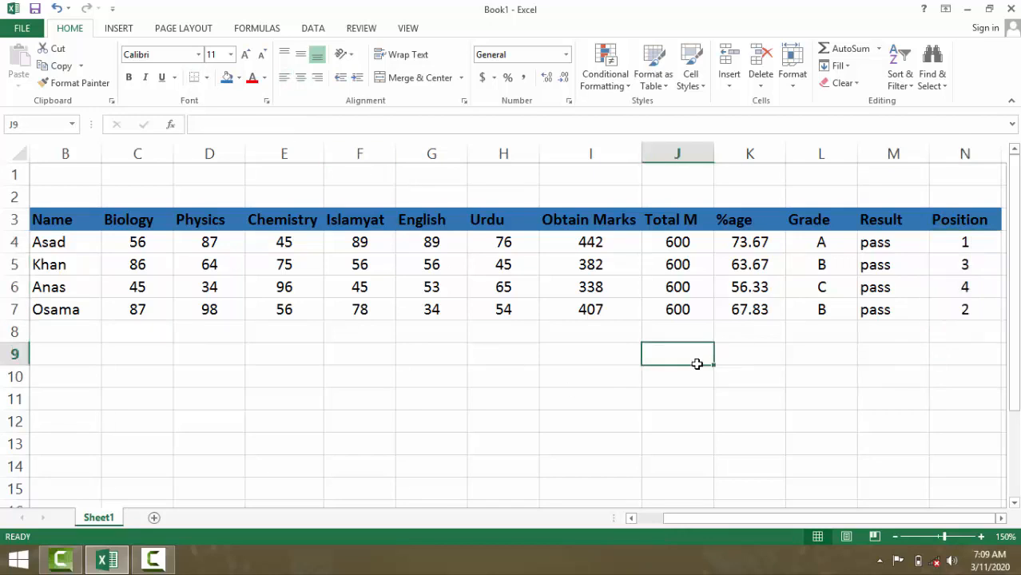
Step: Check the positions and rank formulas in N4 through N7 one by one
{"action": "left_click", "coordinate": [973, 242]}
{"action": "left_click", "coordinate": [979, 267]}
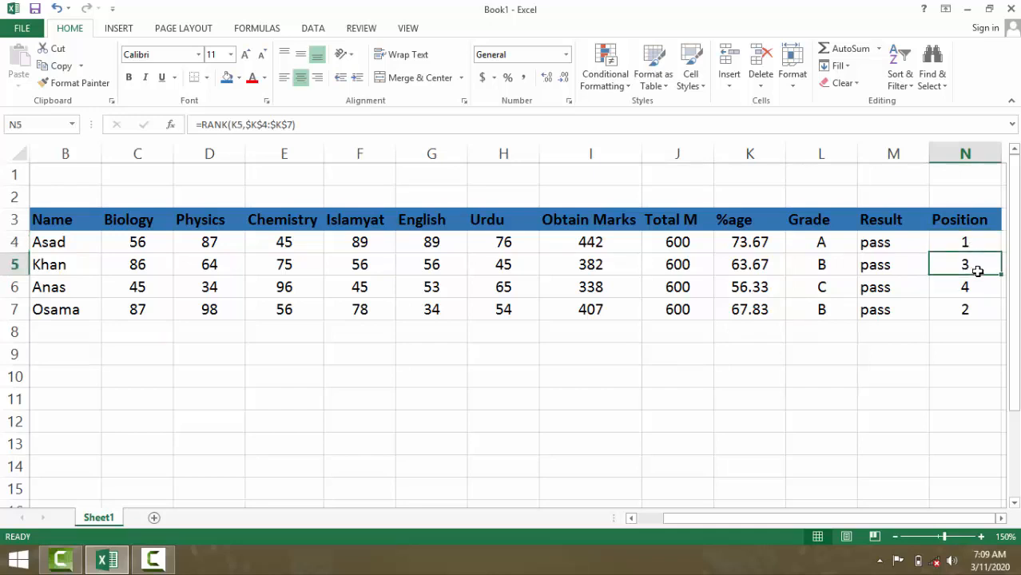
{"action": "left_click", "coordinate": [978, 283]}
{"action": "left_click", "coordinate": [980, 310]}
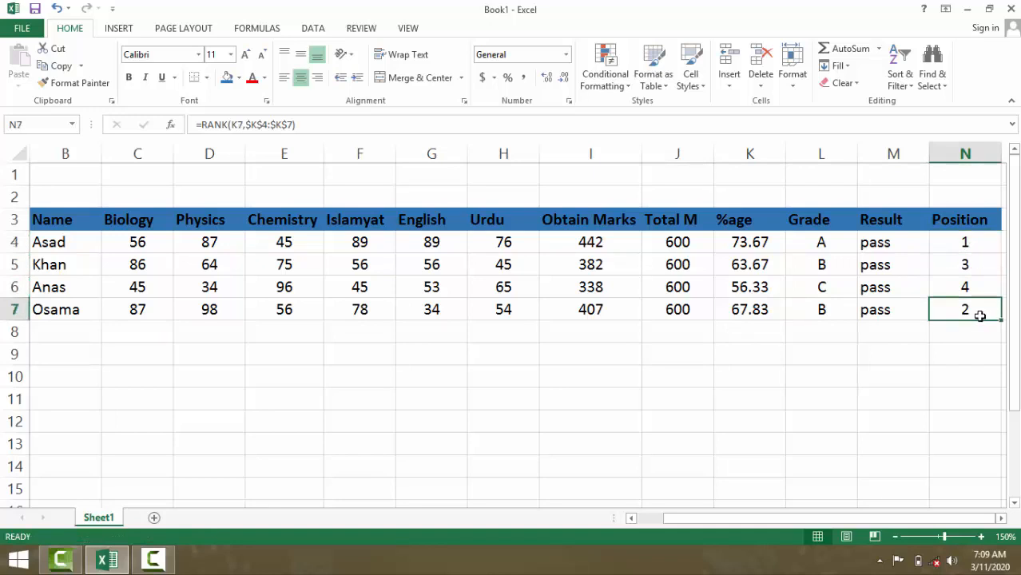
Step: Sort the student rows by the Position column from smallest to largest
{"action": "left_click", "coordinate": [961, 246]}
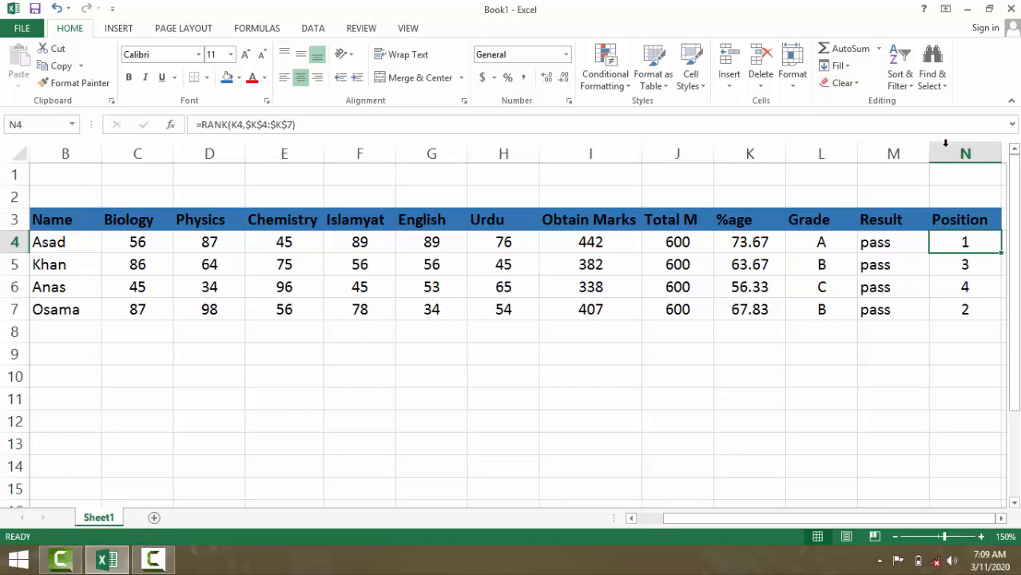
{"action": "left_click", "coordinate": [901, 65]}
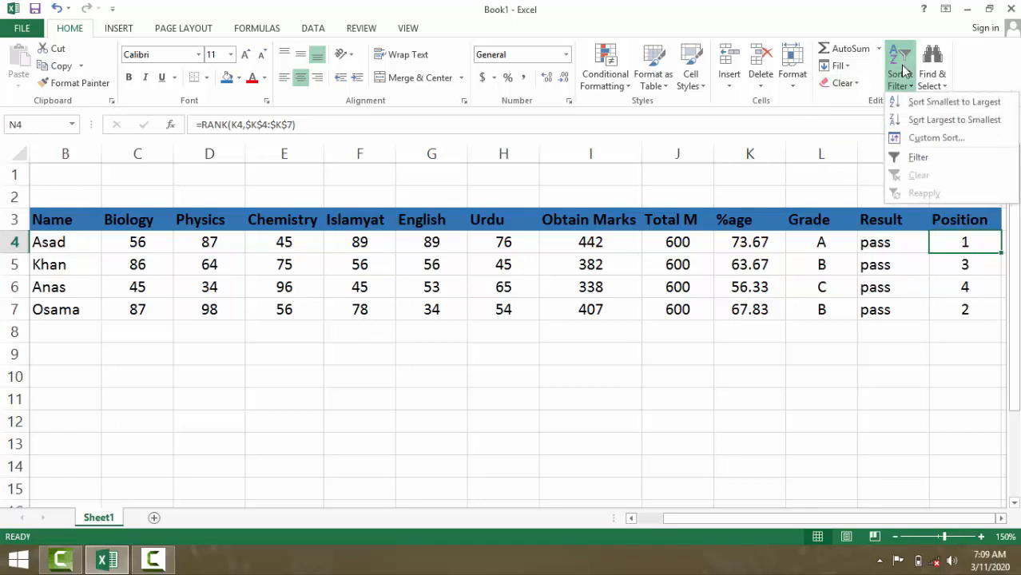
{"action": "left_click", "coordinate": [940, 102]}
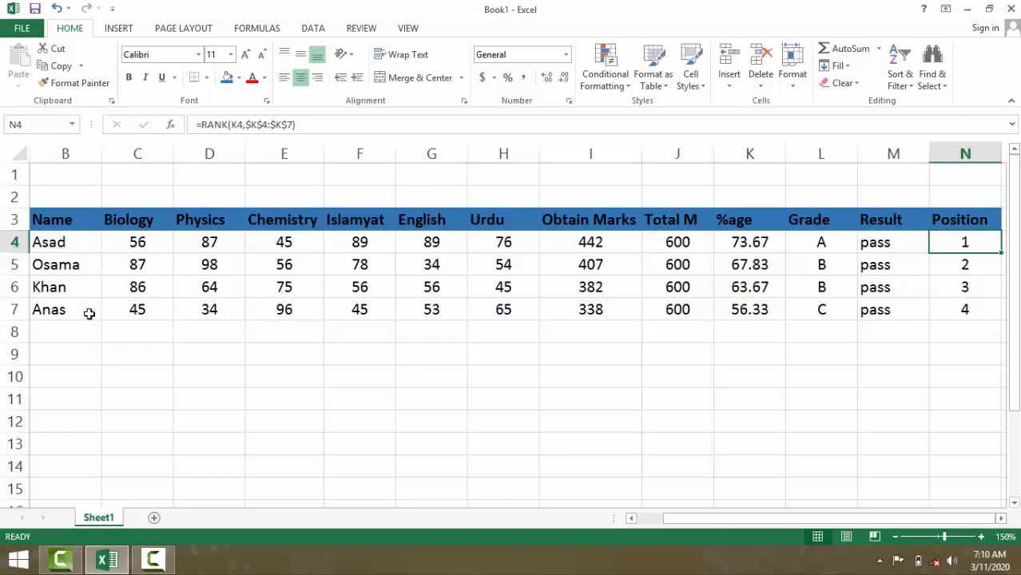
Step: Review the sorted rows, comparing the students' names and marks with their positions
{"action": "left_click_drag", "start_coordinate": [86, 313], "coordinate": [508, 312]}
{"action": "left_click_drag", "start_coordinate": [597, 322], "coordinate": [862, 314]}
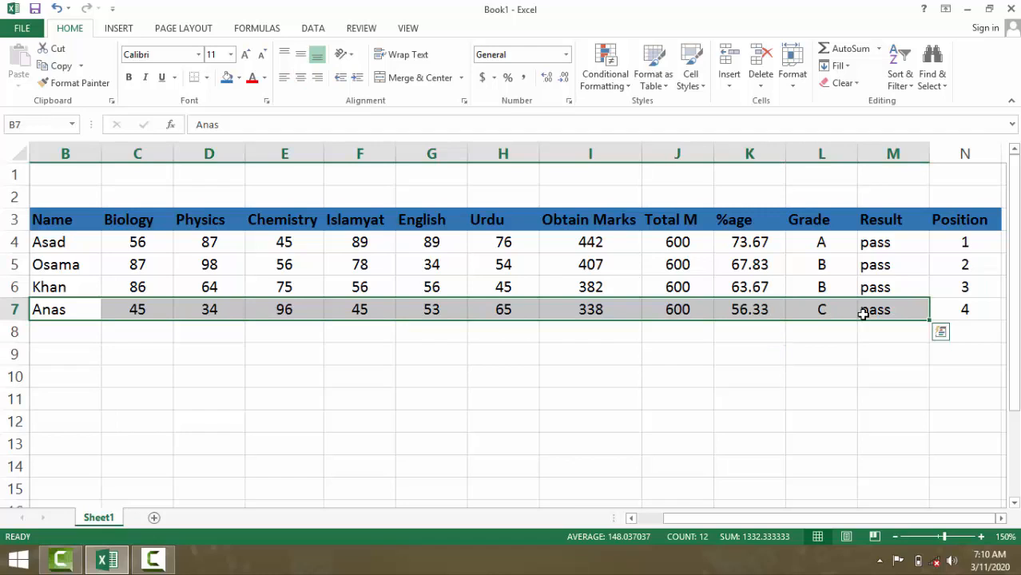
{"action": "left_click", "coordinate": [936, 241]}
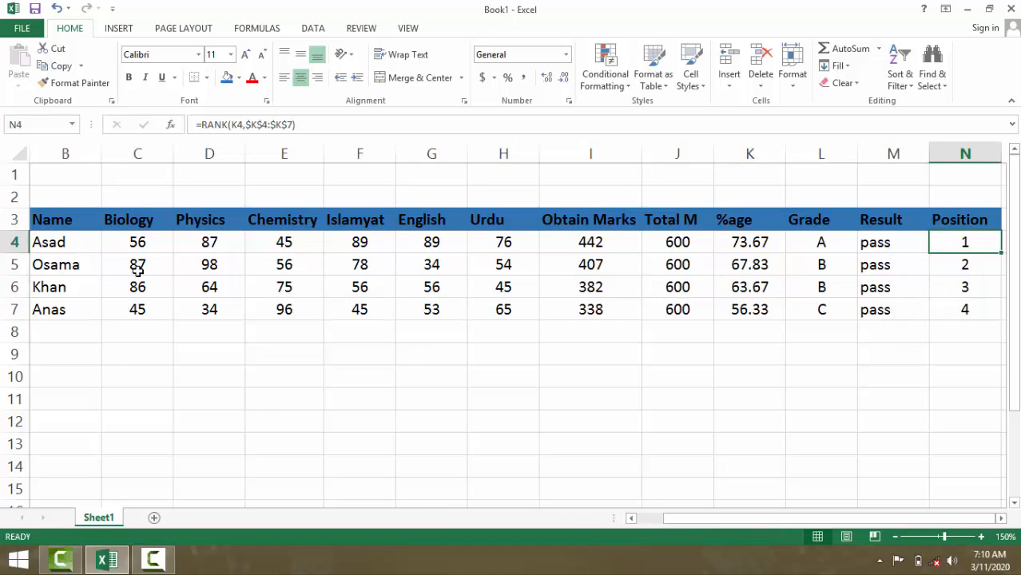
{"action": "left_click", "coordinate": [78, 244]}
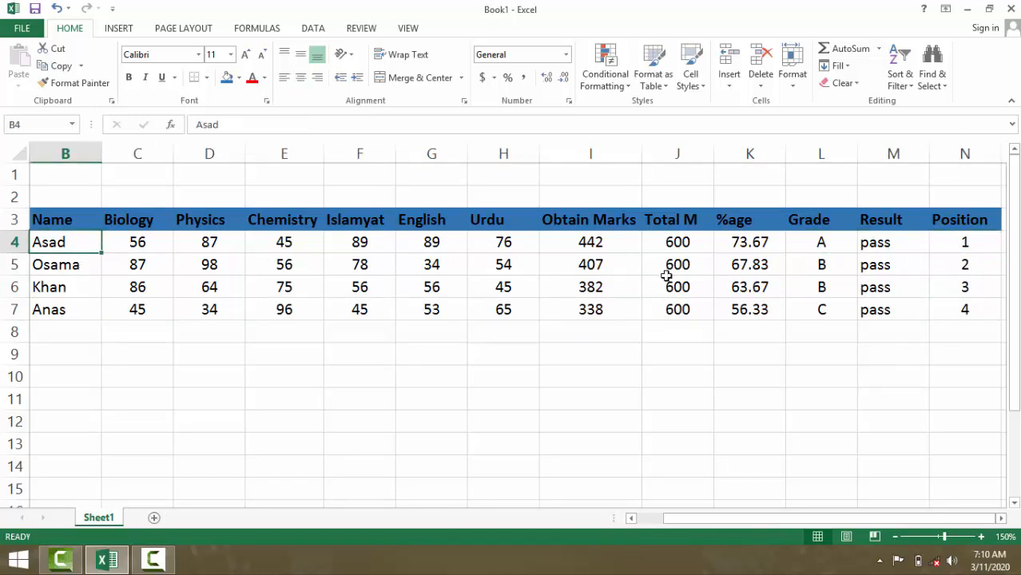
{"action": "left_click", "coordinate": [948, 291]}
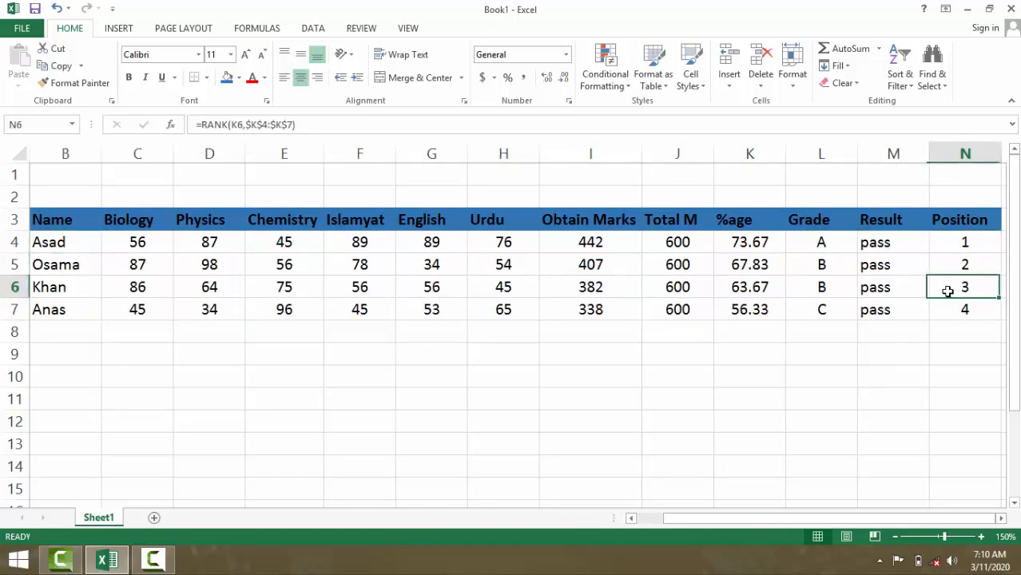
{"action": "left_click", "coordinate": [67, 292]}
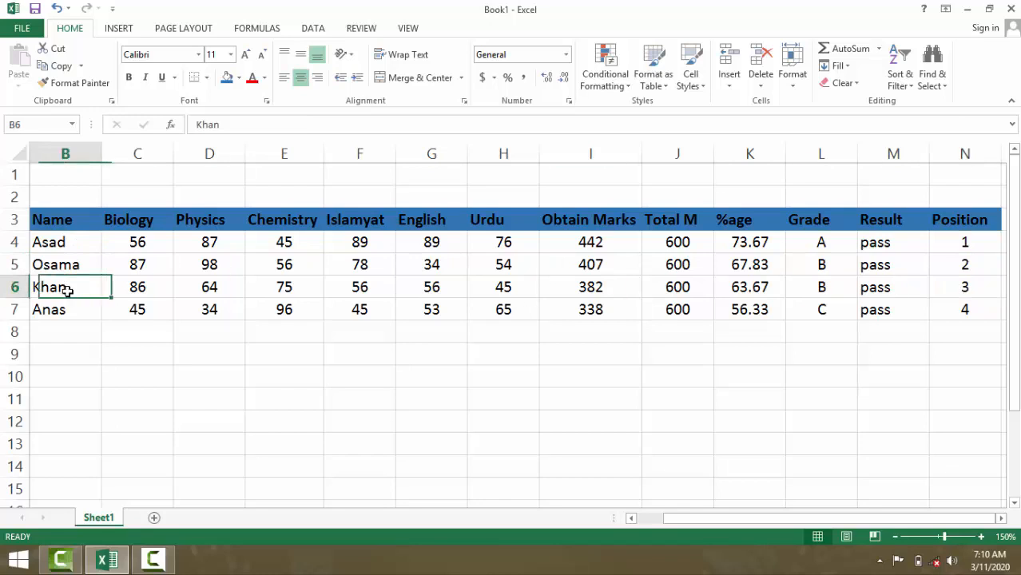
Step: Check the first two students' positions in N4 and N5 against the names in column B
{"action": "left_click", "coordinate": [969, 244]}
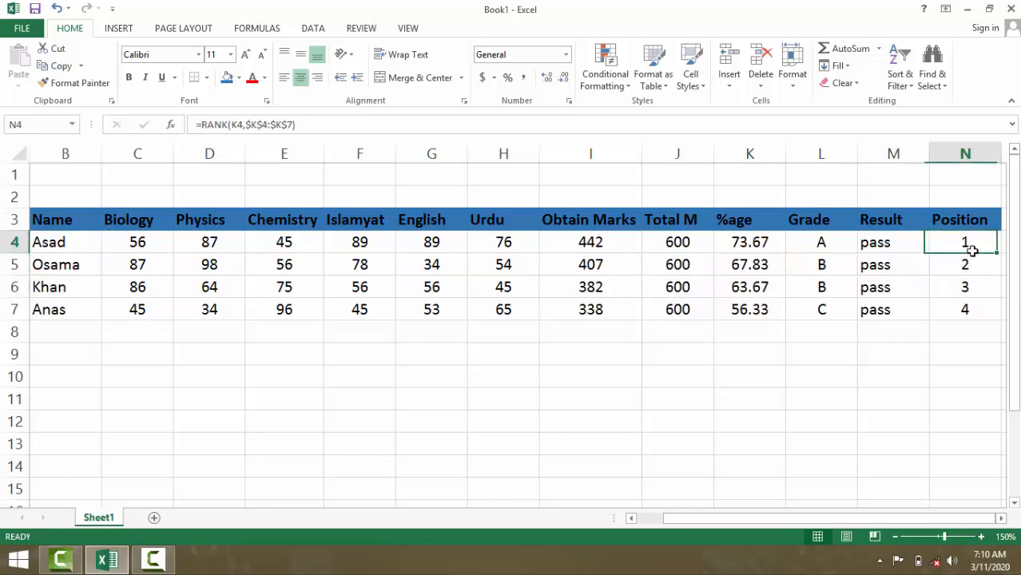
{"action": "left_click", "coordinate": [72, 242]}
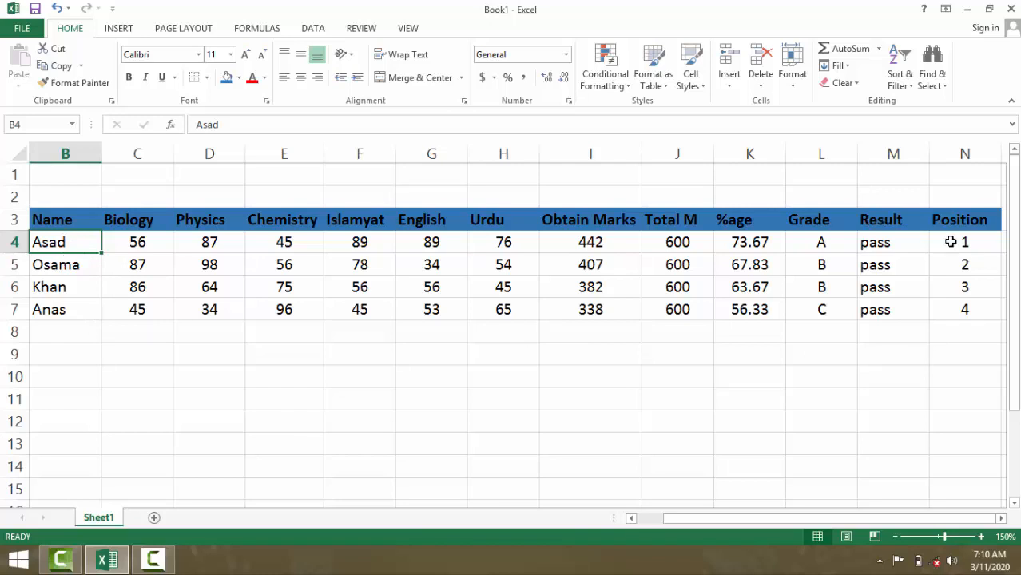
{"action": "left_click", "coordinate": [978, 243]}
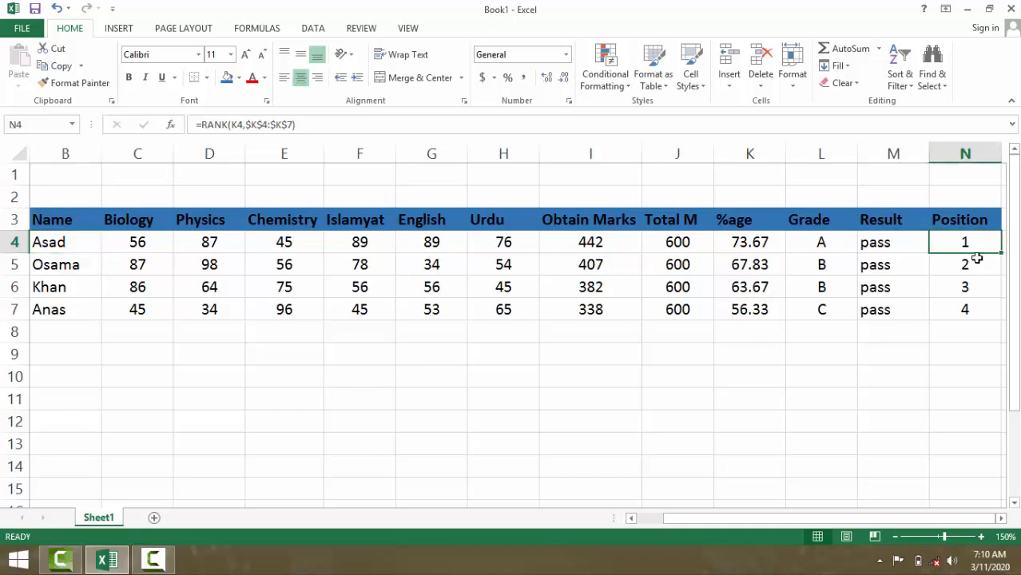
{"action": "left_click", "coordinate": [975, 266]}
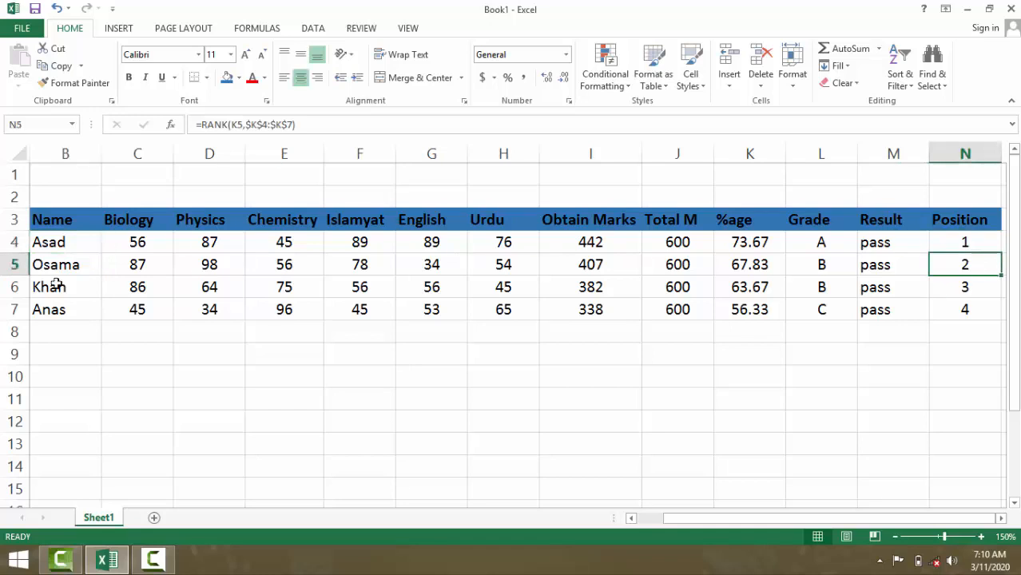
Step: Fill the student name cells B4 through B7 with the same blue as the header row
{"action": "left_click_drag", "start_coordinate": [51, 246], "coordinate": [58, 313]}
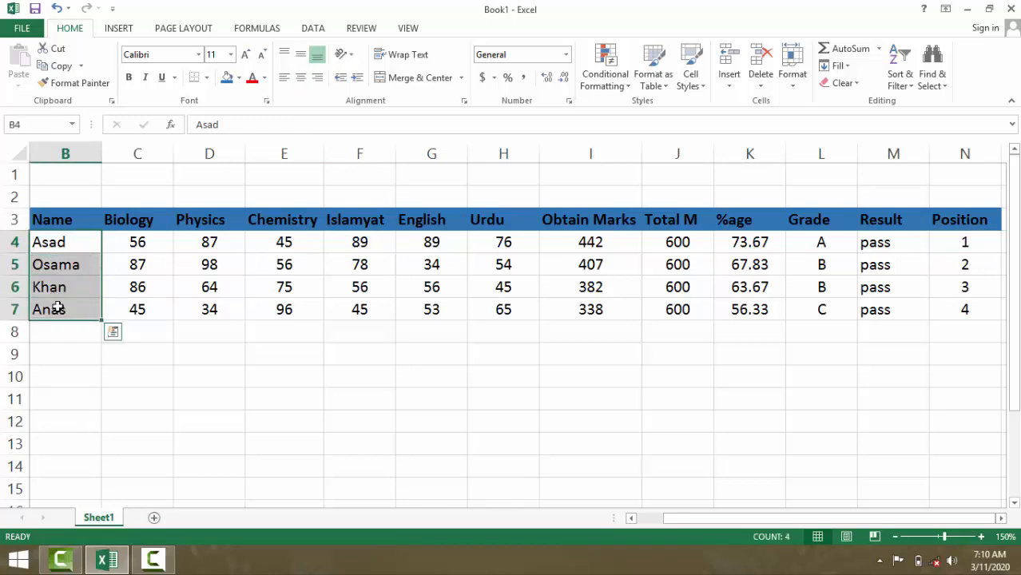
{"action": "left_click", "coordinate": [227, 77]}
{"action": "left_click", "coordinate": [210, 304]}
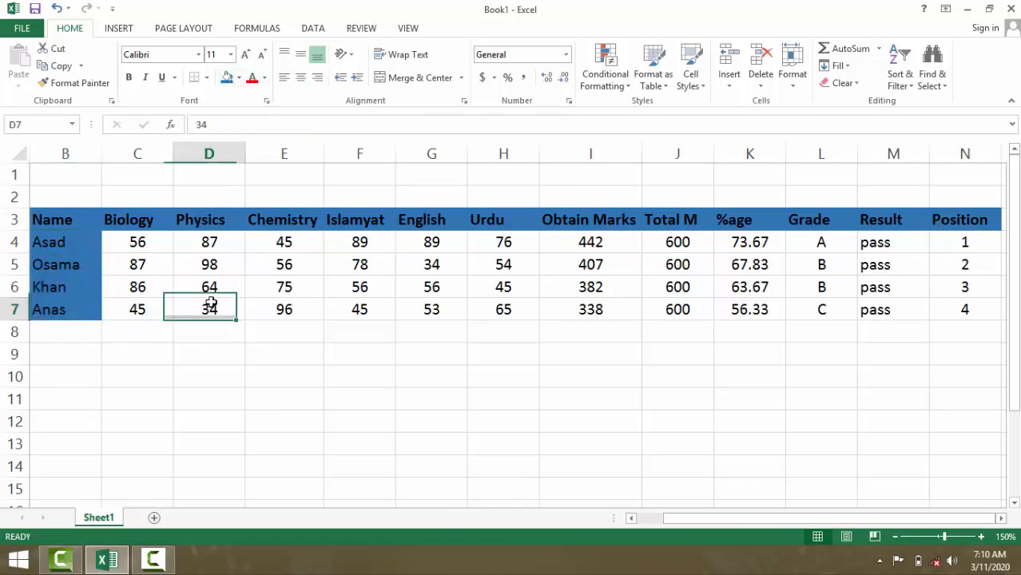
{"action": "left_click", "coordinate": [192, 410]}
{"action": "left_click", "coordinate": [514, 433]}
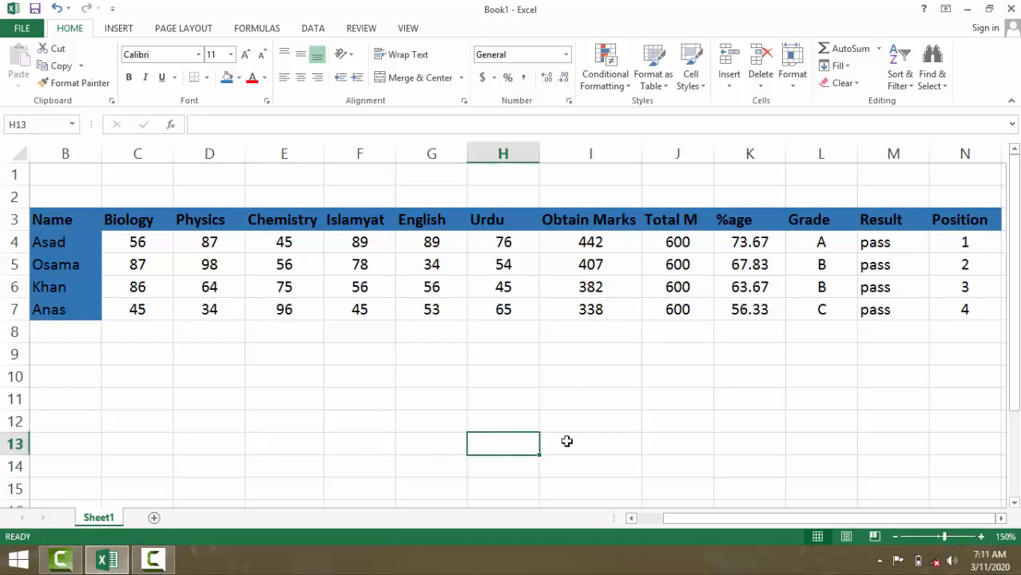
Step: Center the pass/fail results in M4 through M7
{"action": "left_click_drag", "start_coordinate": [875, 242], "coordinate": [879, 310]}
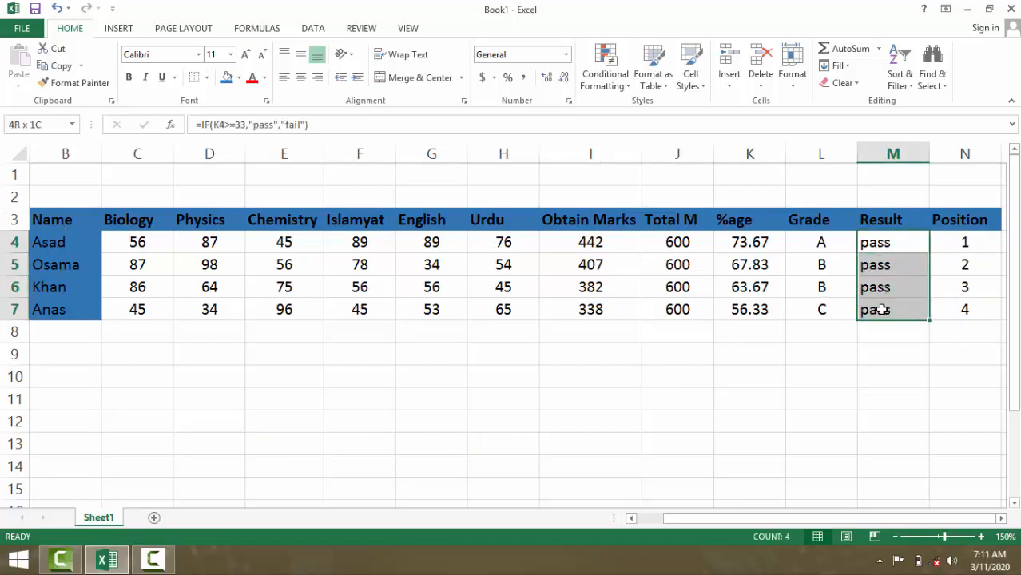
{"action": "left_click", "coordinate": [301, 79]}
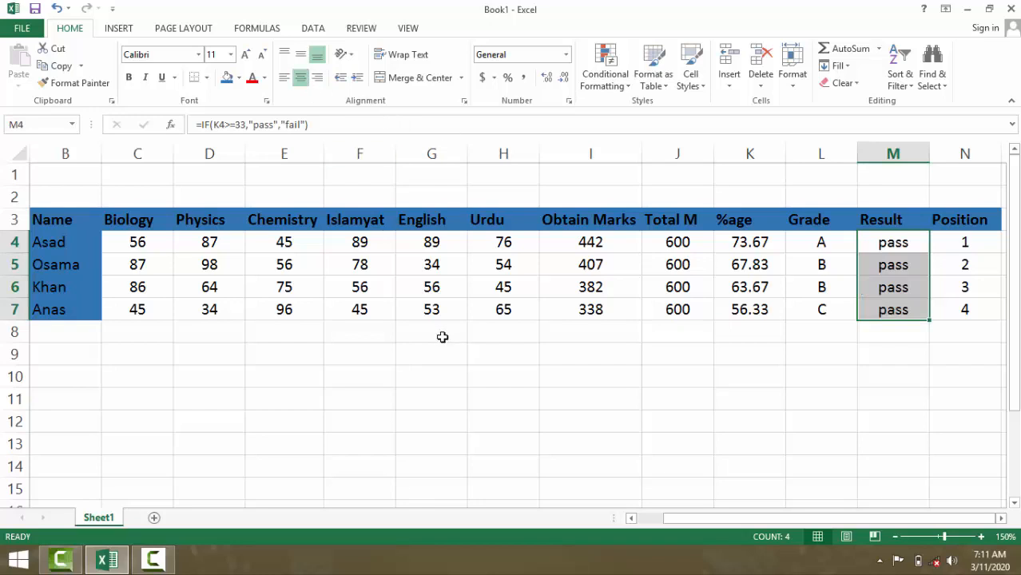
{"action": "left_click", "coordinate": [489, 419]}
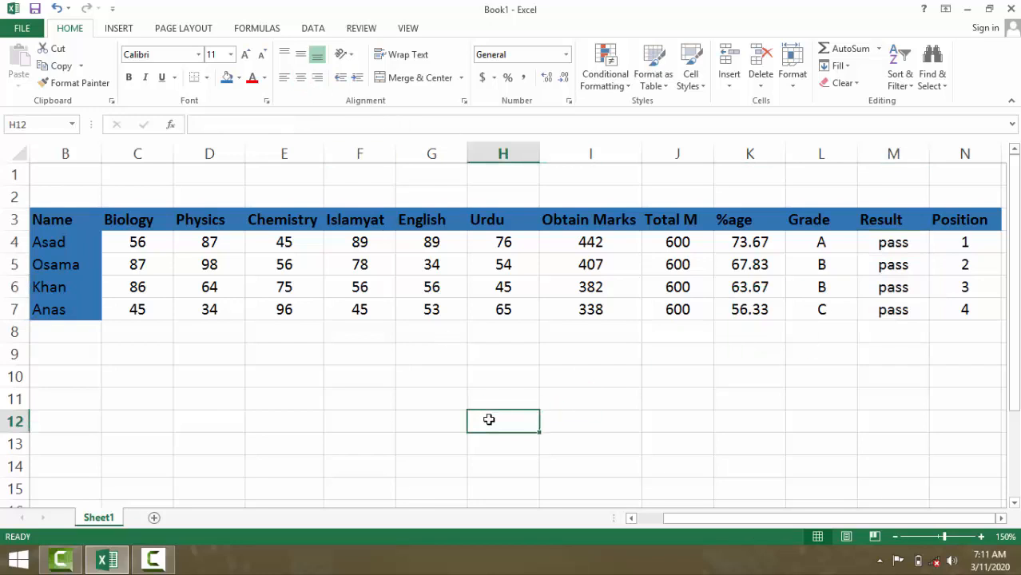